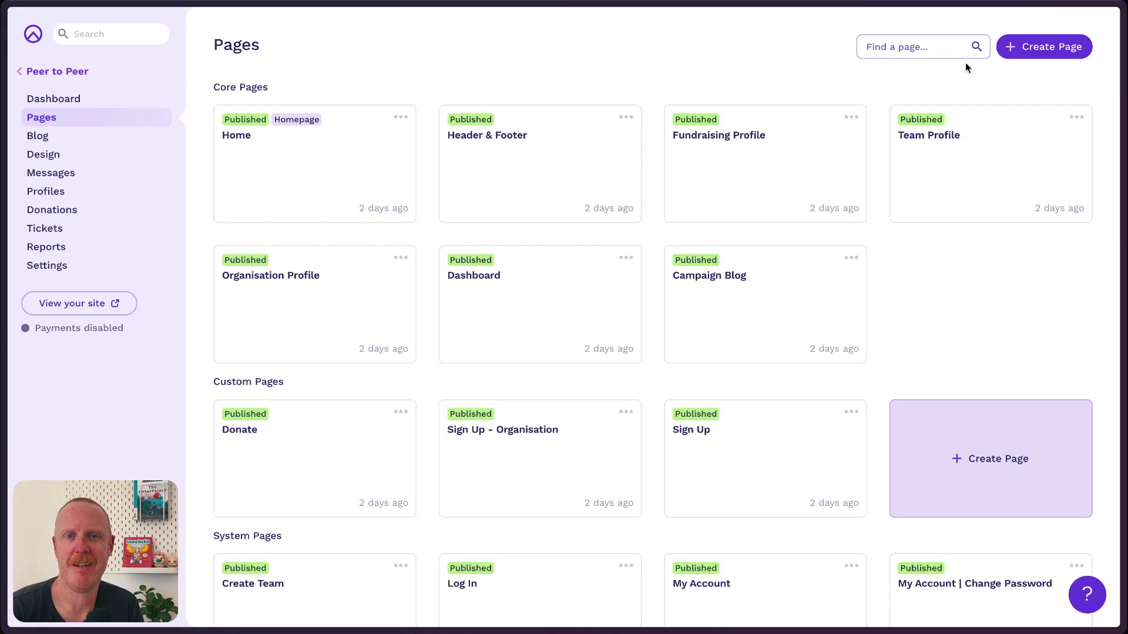
# Create a blank page titled 'New Page', cloned from None, and open it in the editor.
pyautogui.click(1054, 50)
pyautogui.click(493, 244)
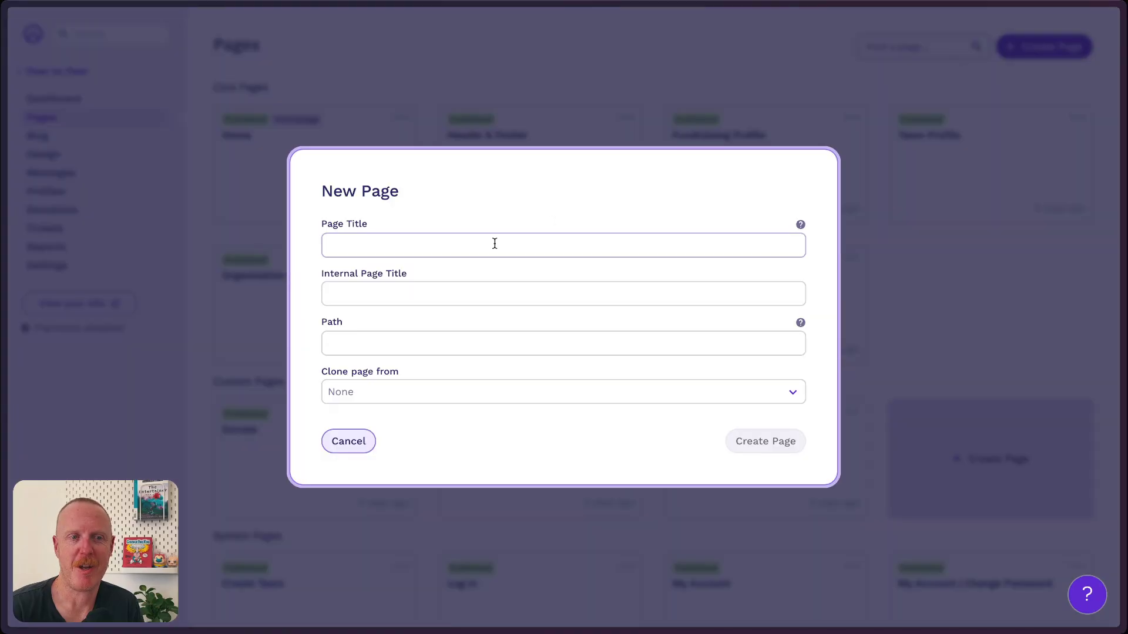
pyautogui.write('New Plage')
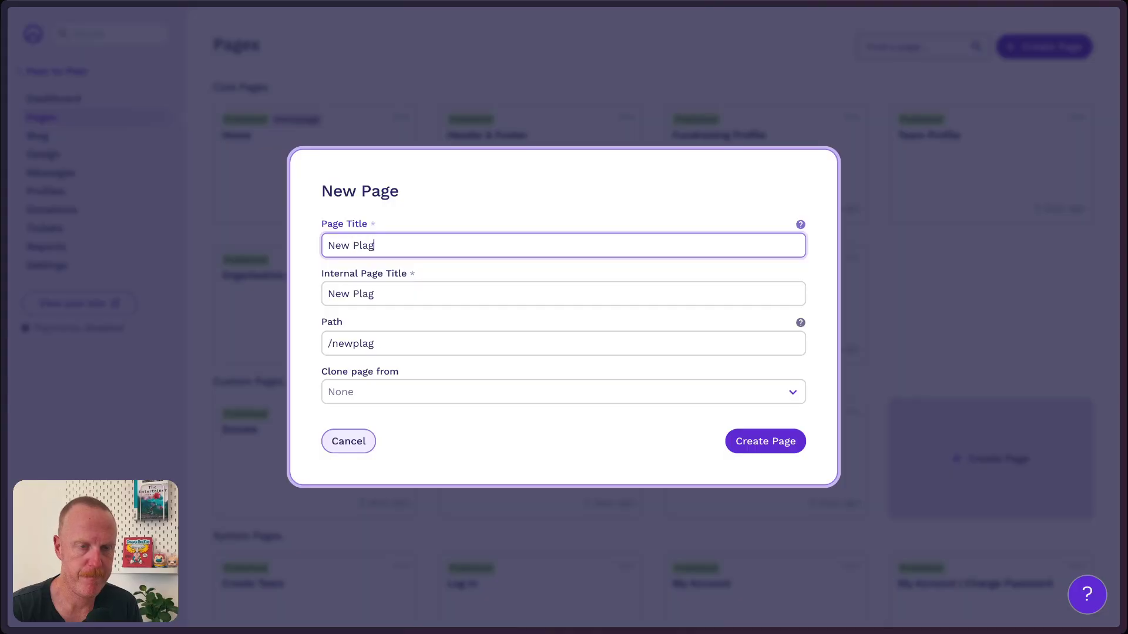
pyautogui.press('BackSpace')
pyautogui.press('BackSpace')
pyautogui.press('BackSpace')
pyautogui.press('BackSpace')
pyautogui.write('age')
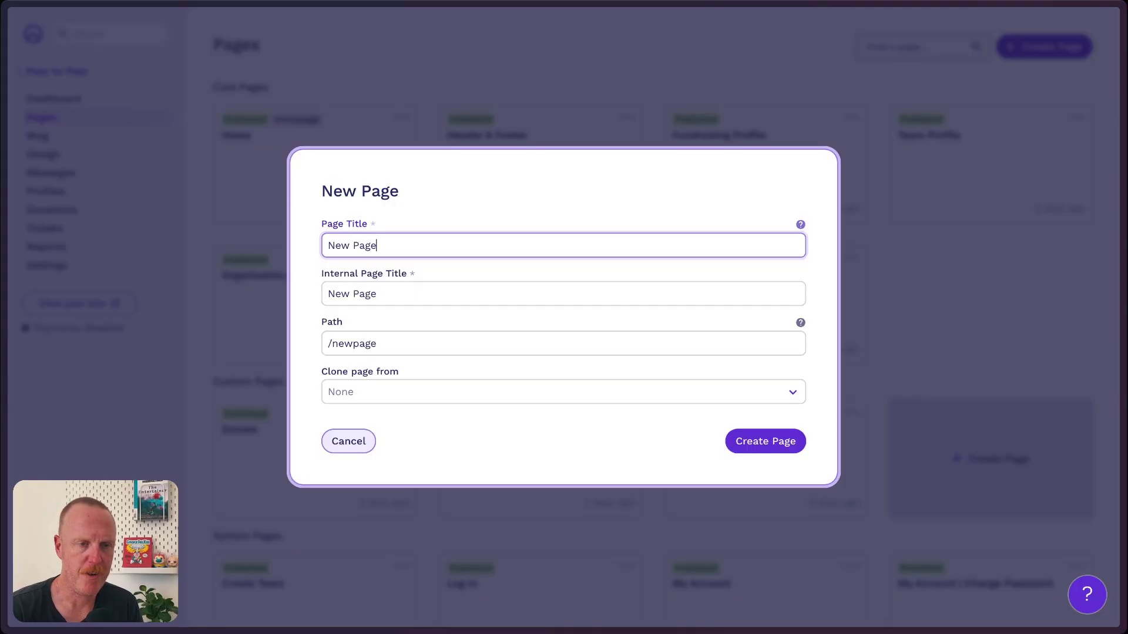
pyautogui.click(439, 391)
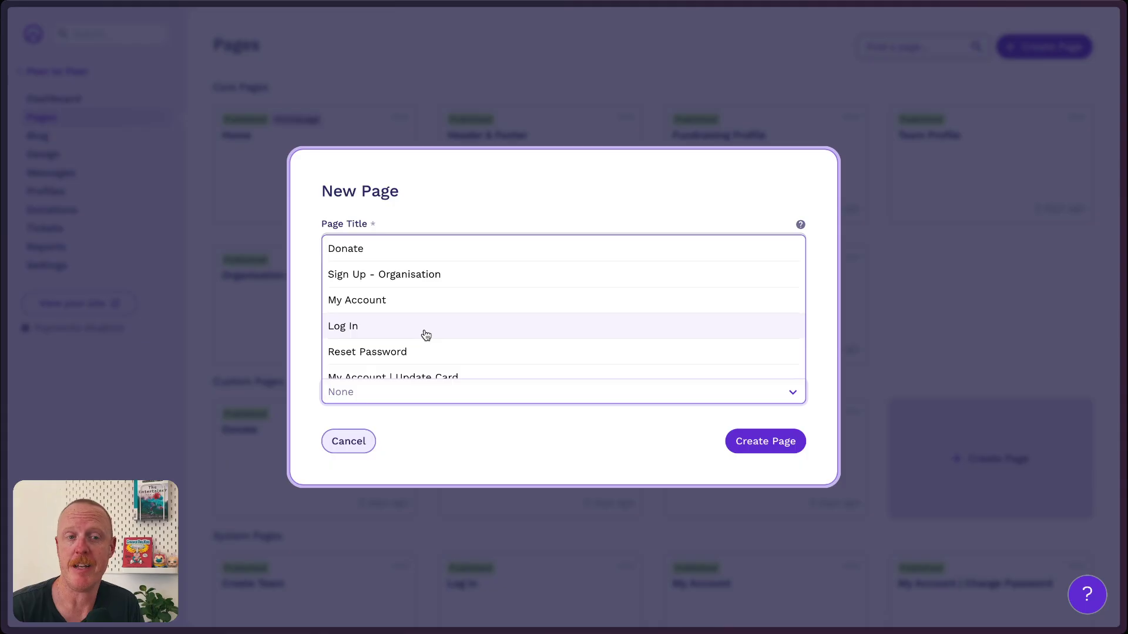
pyautogui.scroll(-5, 426, 334)
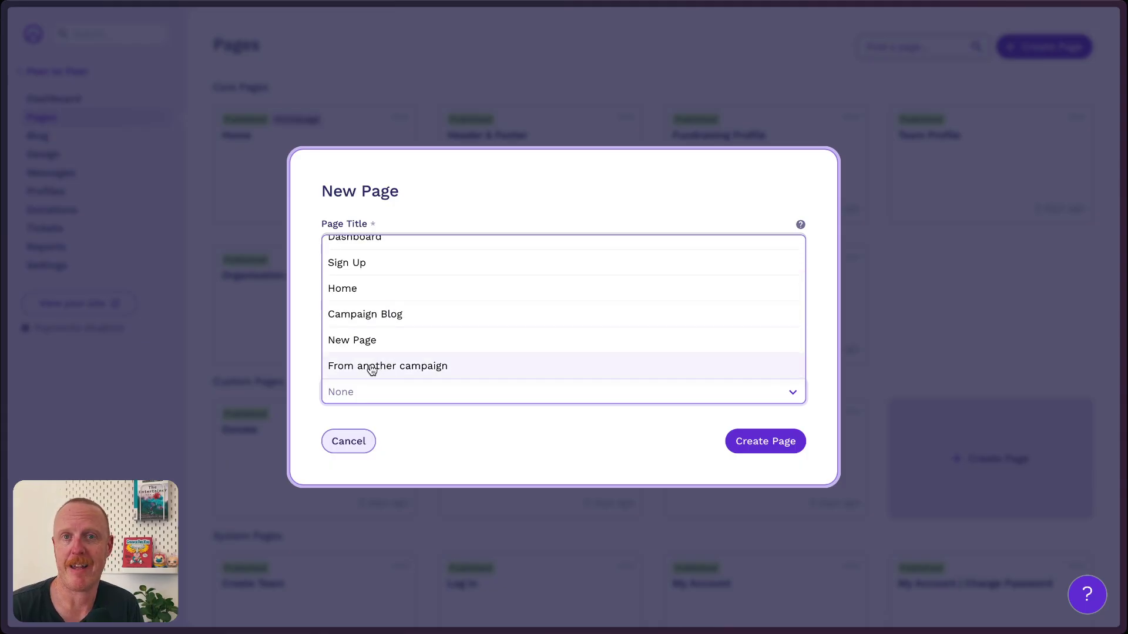
pyautogui.click(762, 437)
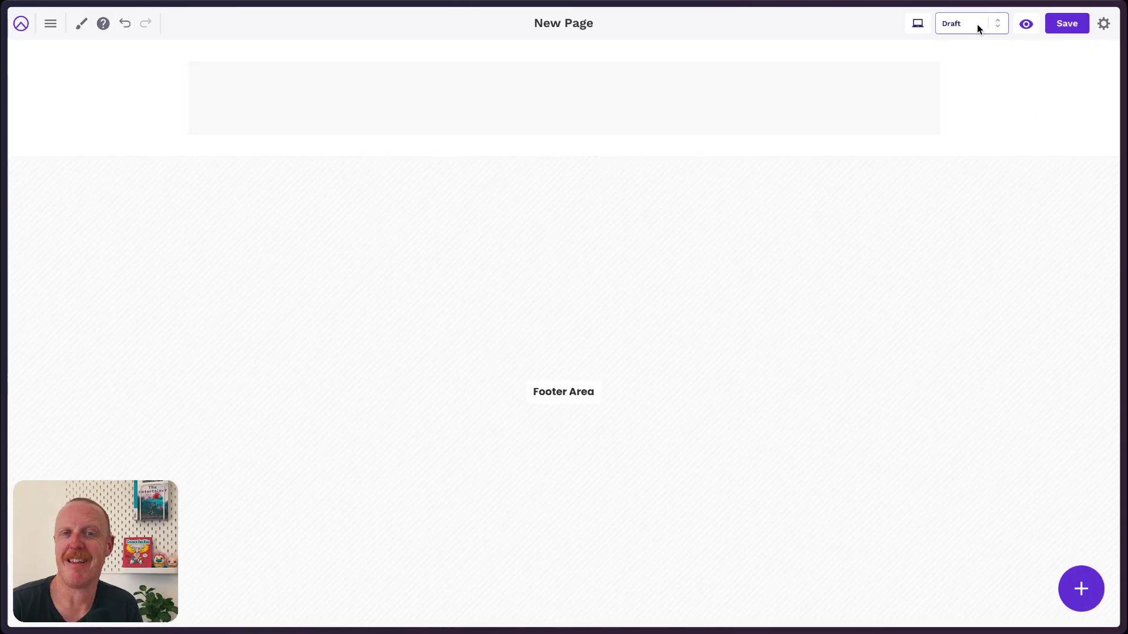
# Switch the page from Draft to Published, trash the header section, and insert a two-column layout.
pyautogui.click(975, 43)
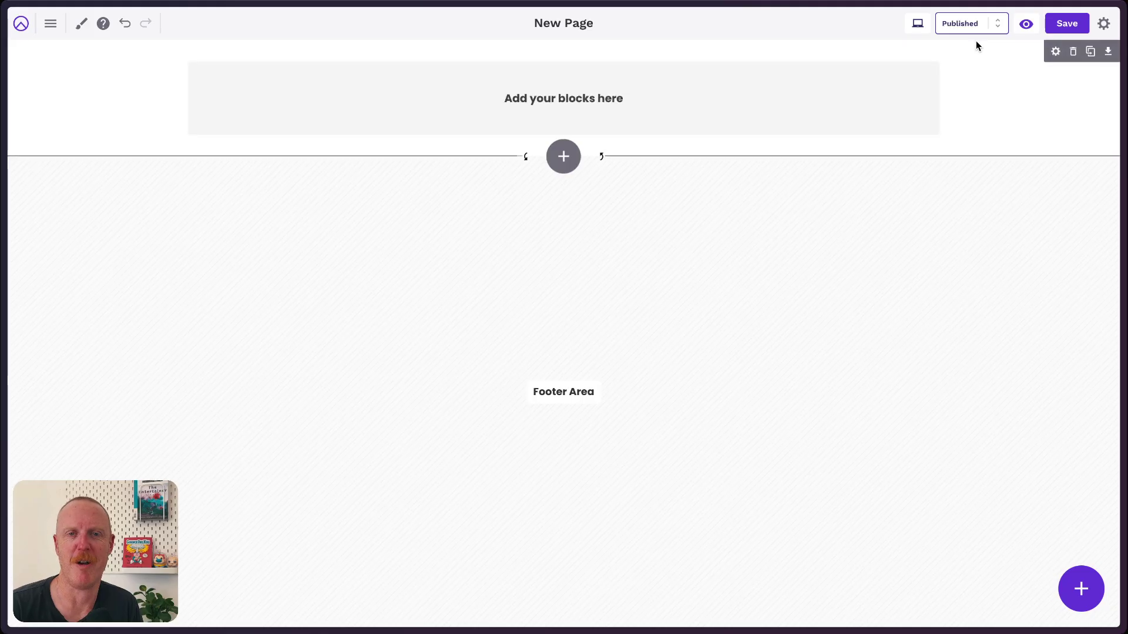
pyautogui.click(1073, 52)
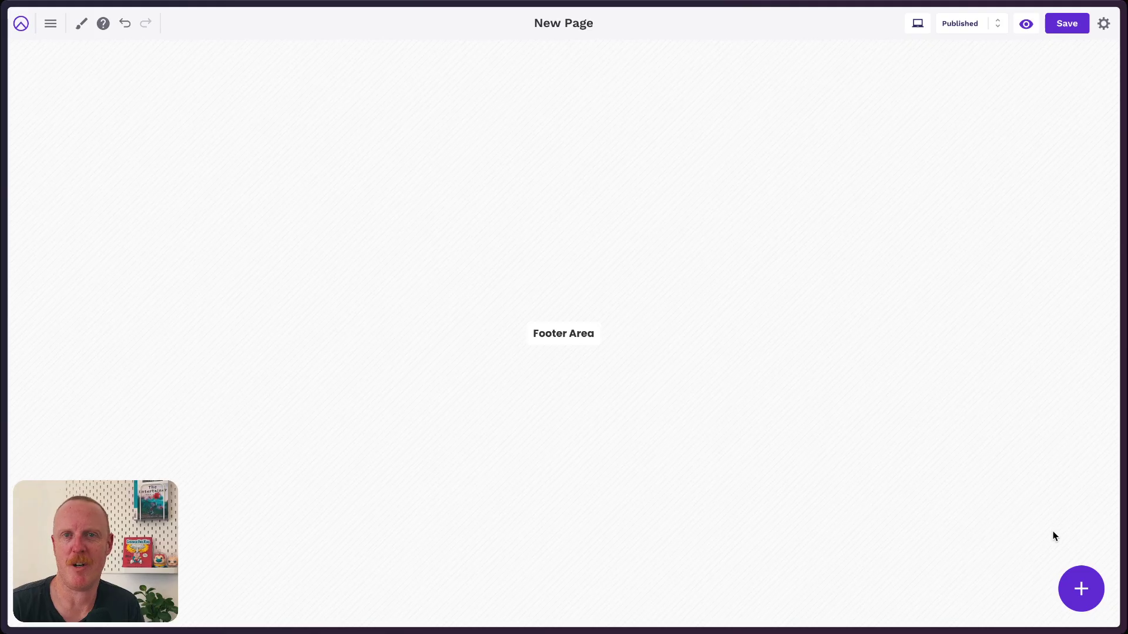
pyautogui.click(1080, 592)
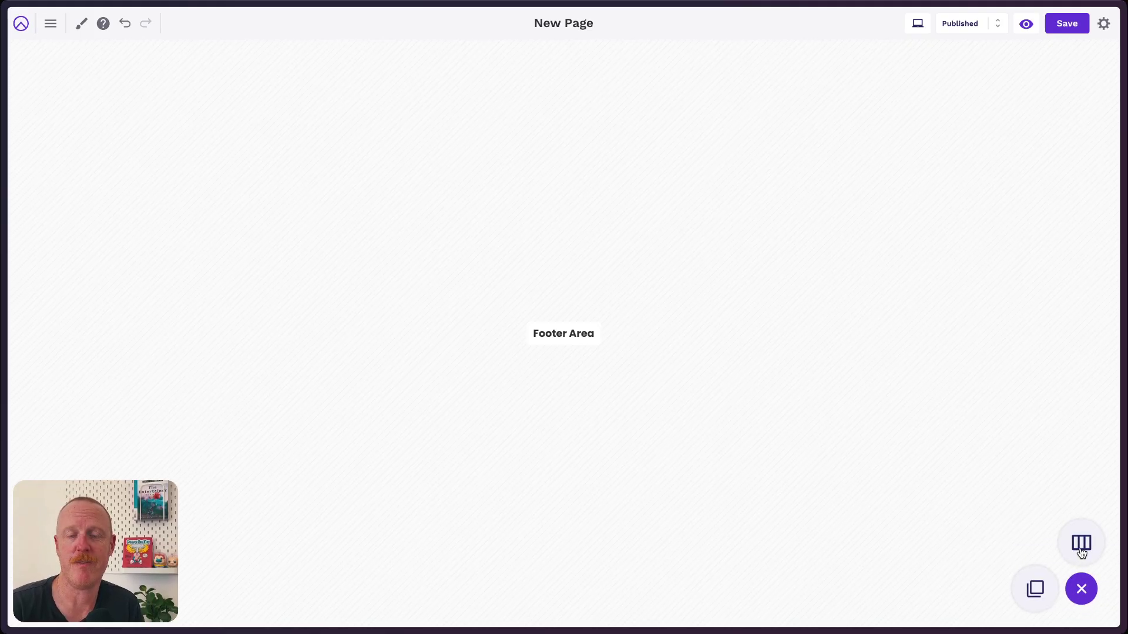
pyautogui.click(1081, 547)
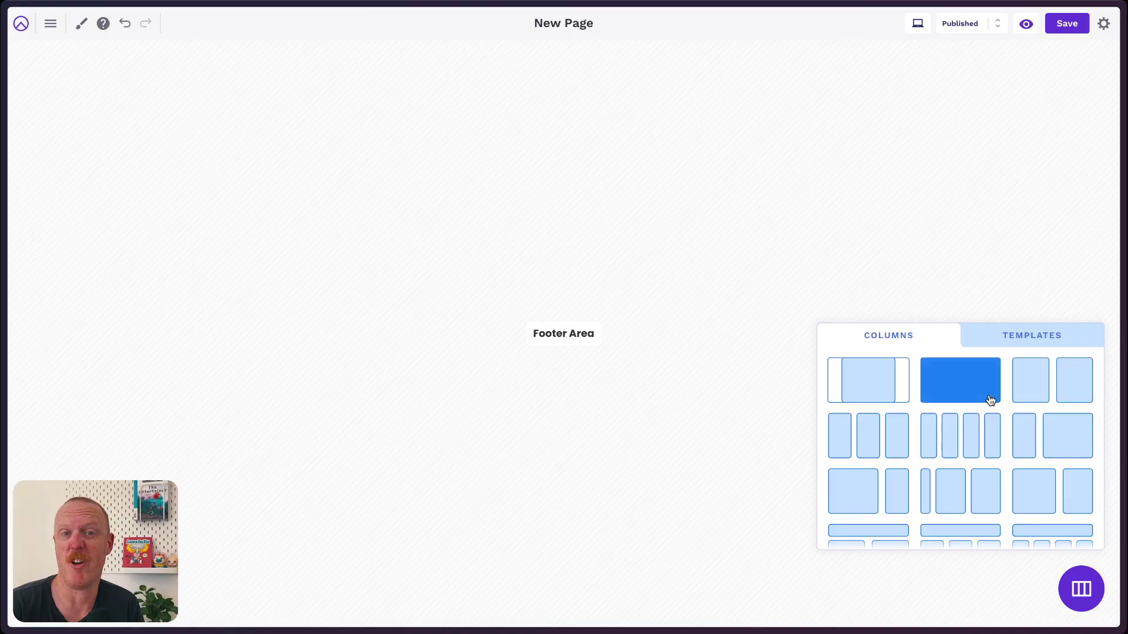
pyautogui.click(1022, 388)
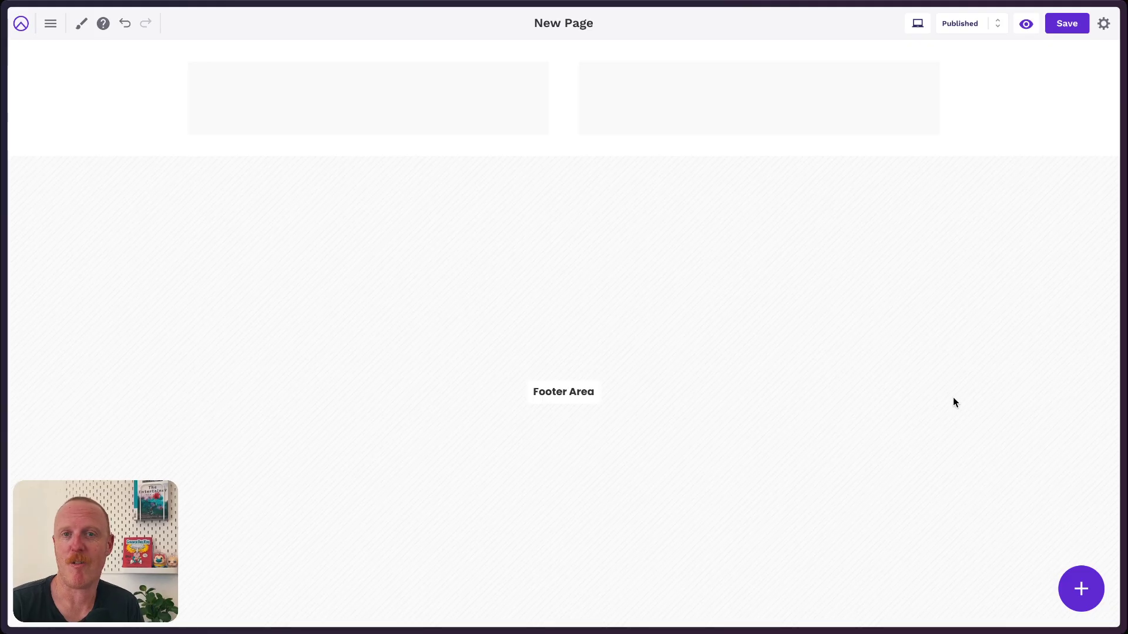
# Place a Heading block in the left column reading 'Welcome to the challenge'.
pyautogui.click(1084, 591)
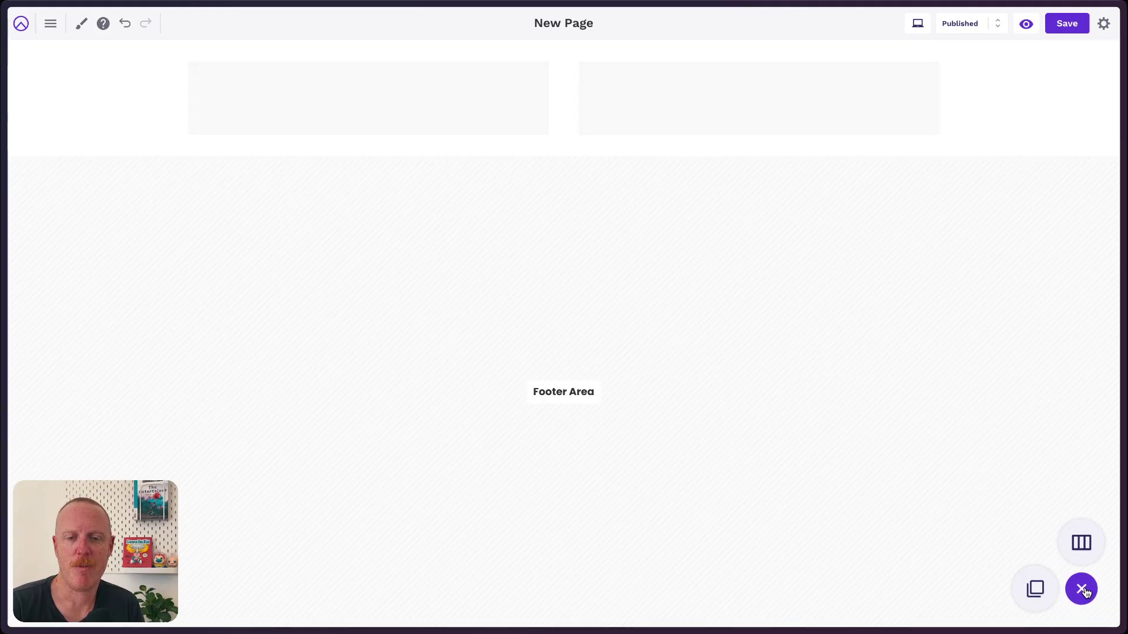
pyautogui.click(1035, 591)
pyautogui.click(858, 397)
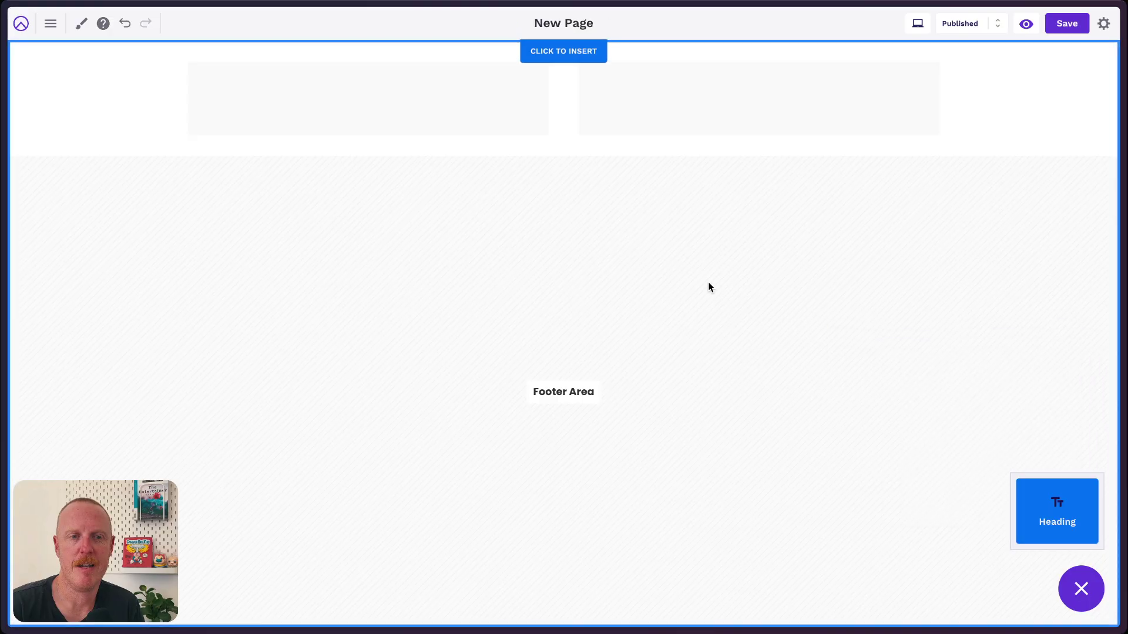
pyautogui.click(374, 71)
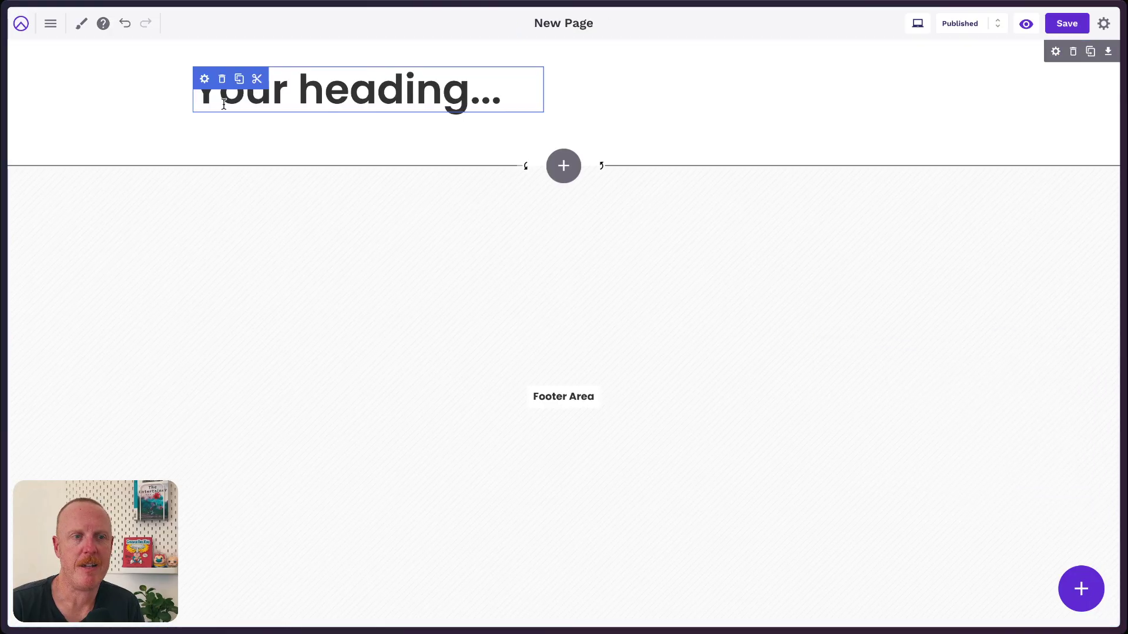
pyautogui.moveTo(203, 96); pyautogui.dragTo(559, 98)
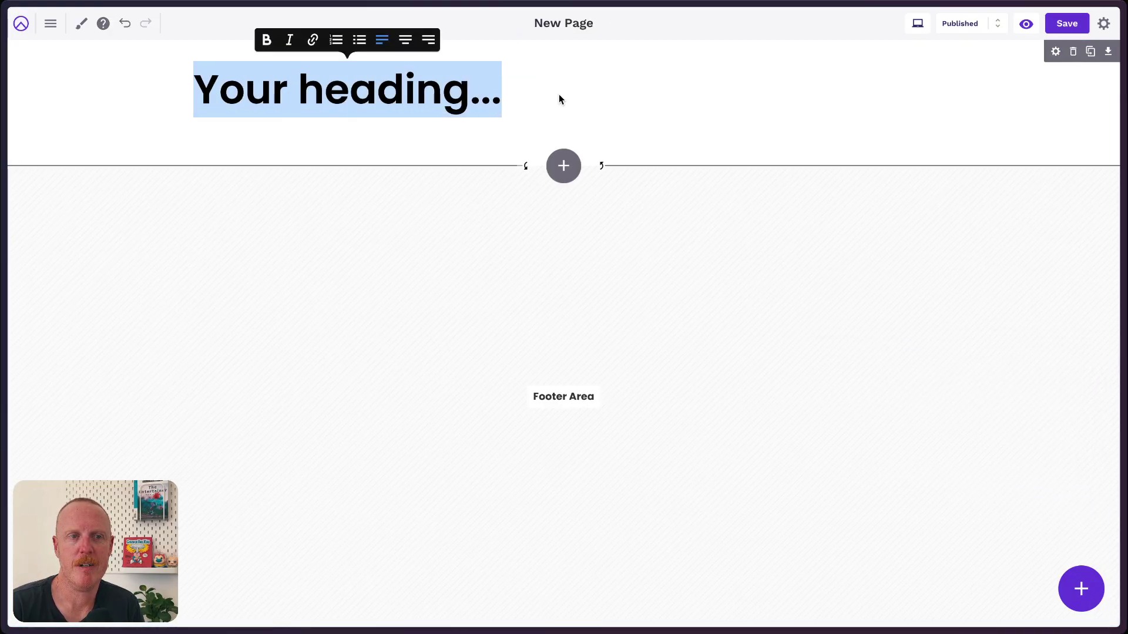
pyautogui.write('Welcme')
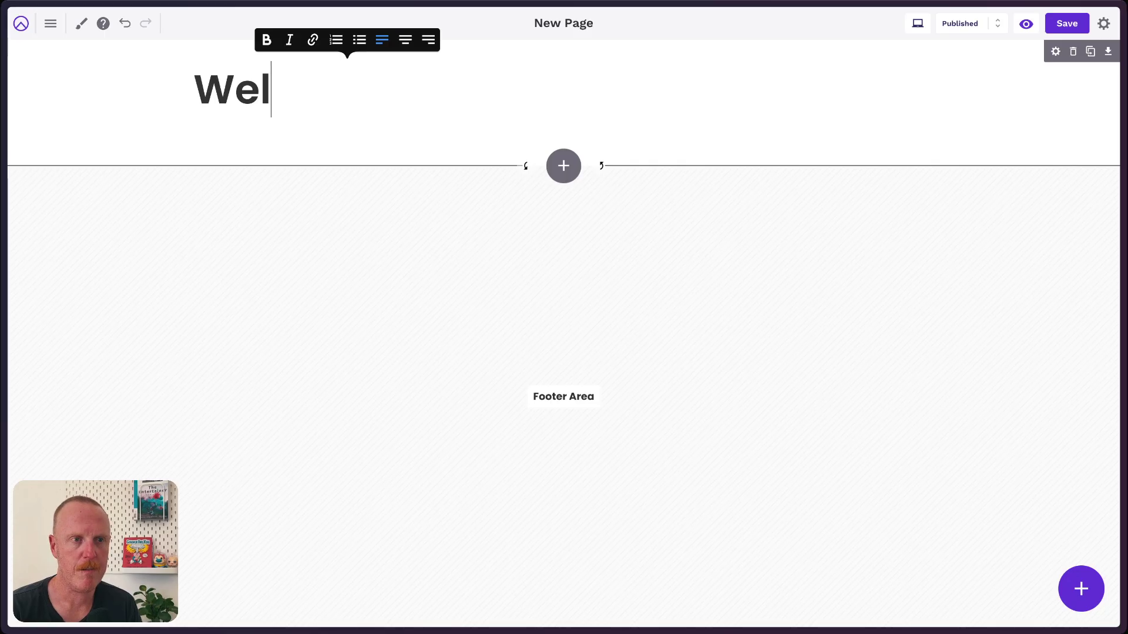
pyautogui.press('BackSpace')
pyautogui.press('BackSpace')
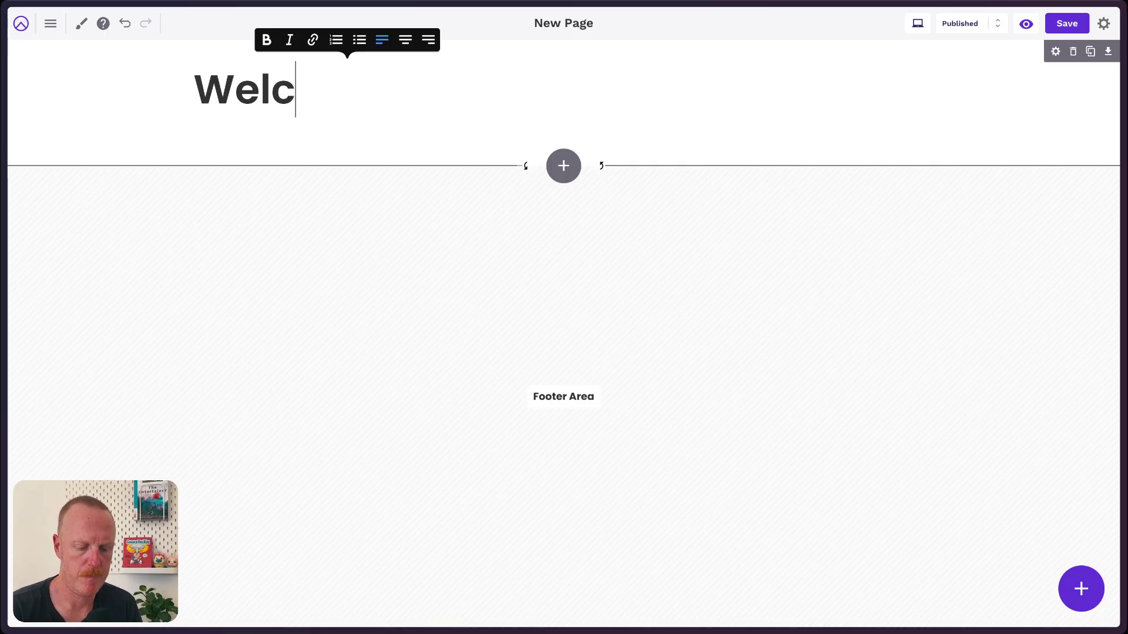
pyautogui.write('ome to the ch')
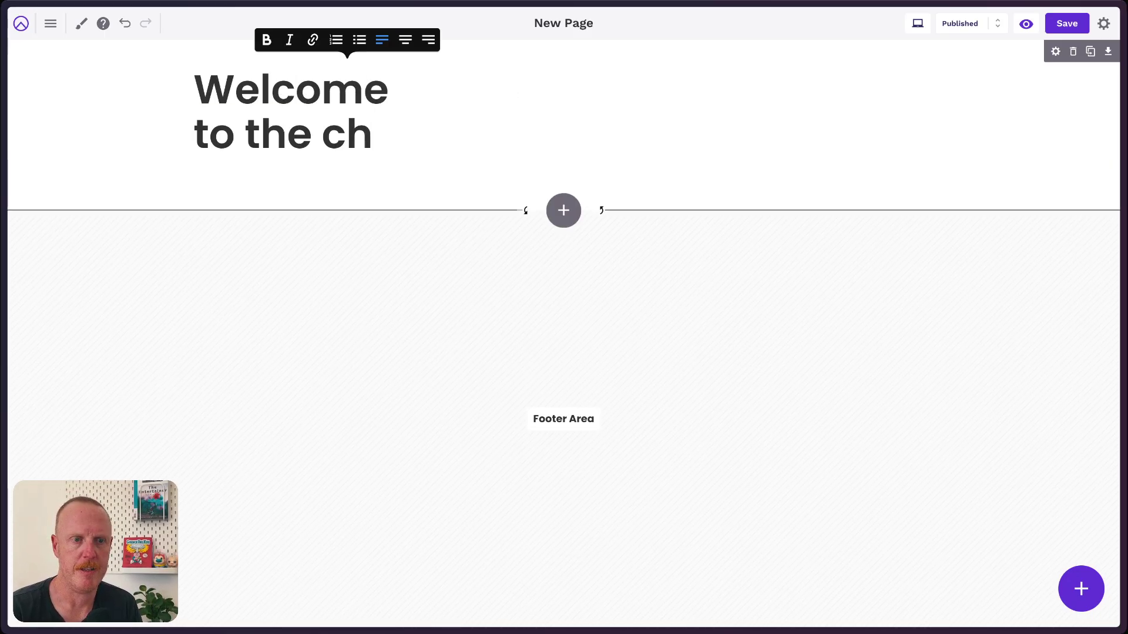
pyautogui.write('allenge')
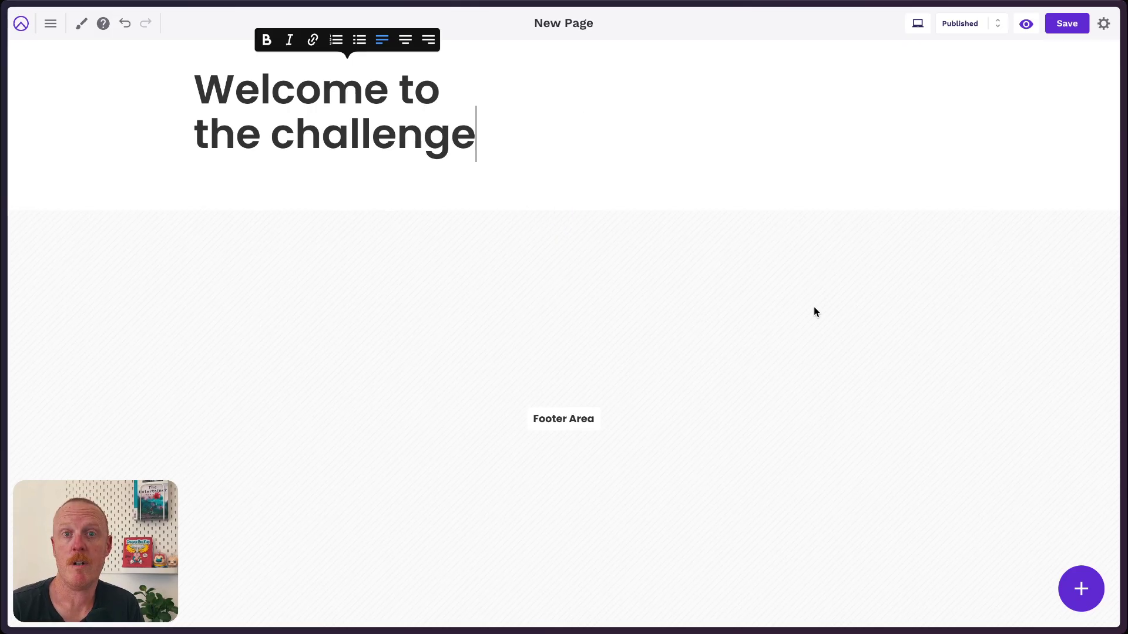
# Add an empty Paragraph block below the heading.
pyautogui.click(1081, 589)
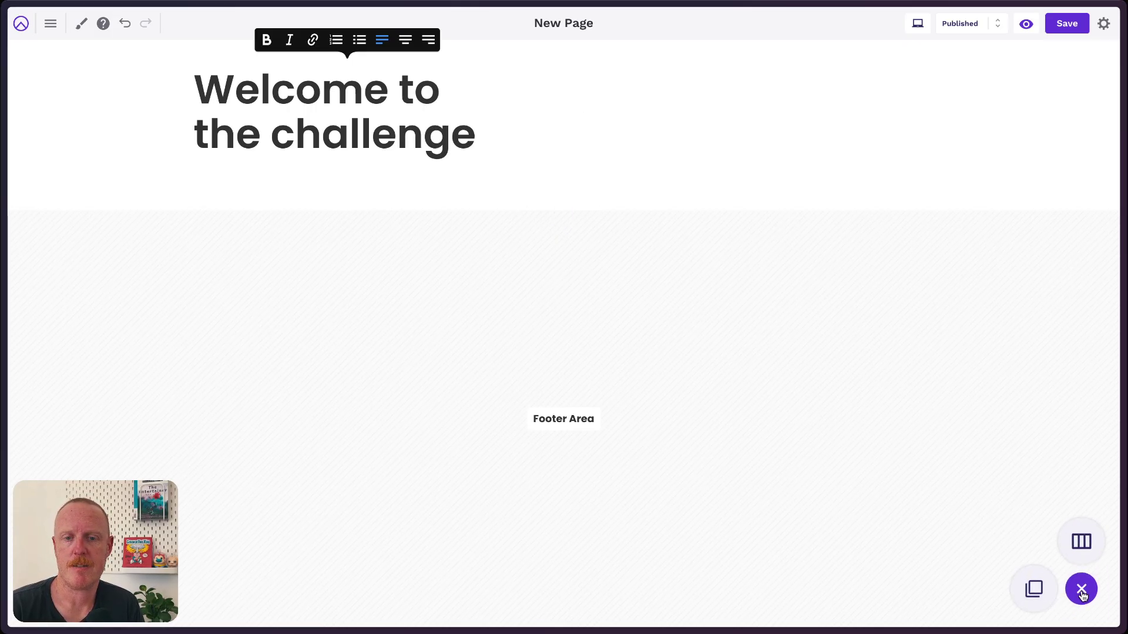
pyautogui.click(1037, 592)
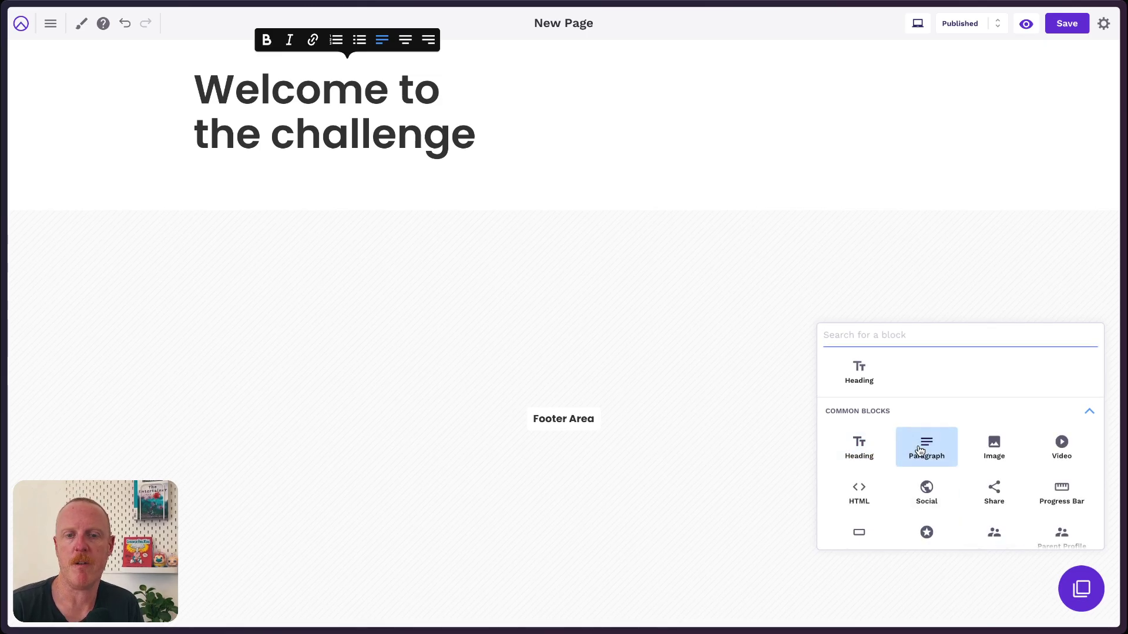
pyautogui.click(920, 450)
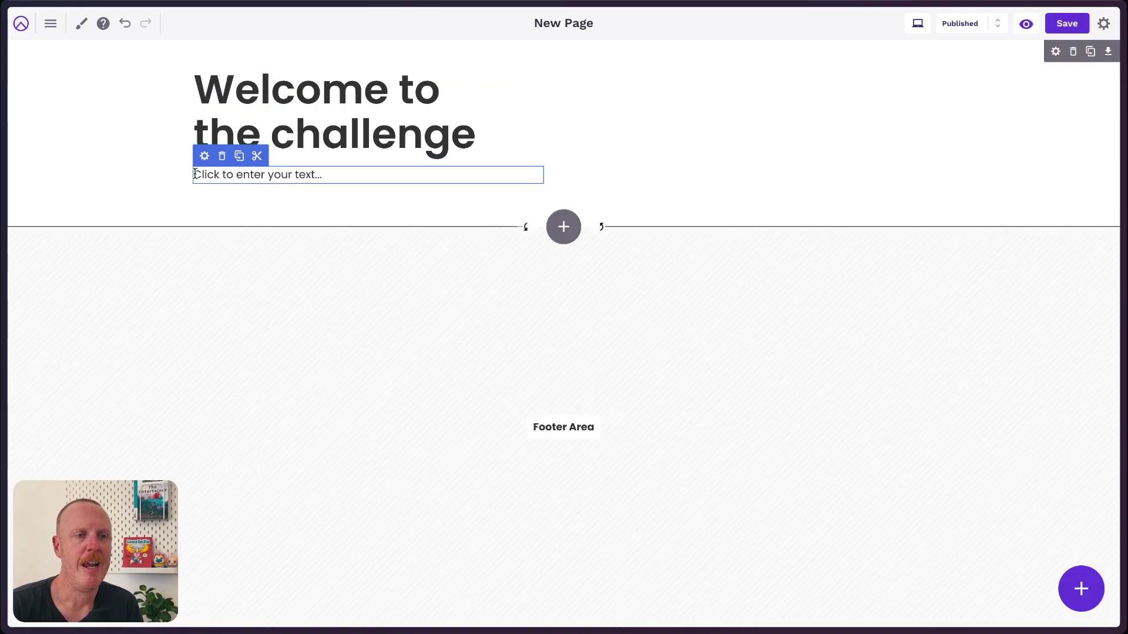
# Replace the paragraph placeholder with Lorem ipsum text trimmed to end at 'ut sollicitudin metus.'.
pyautogui.moveTo(195, 175); pyautogui.dragTo(321, 175)
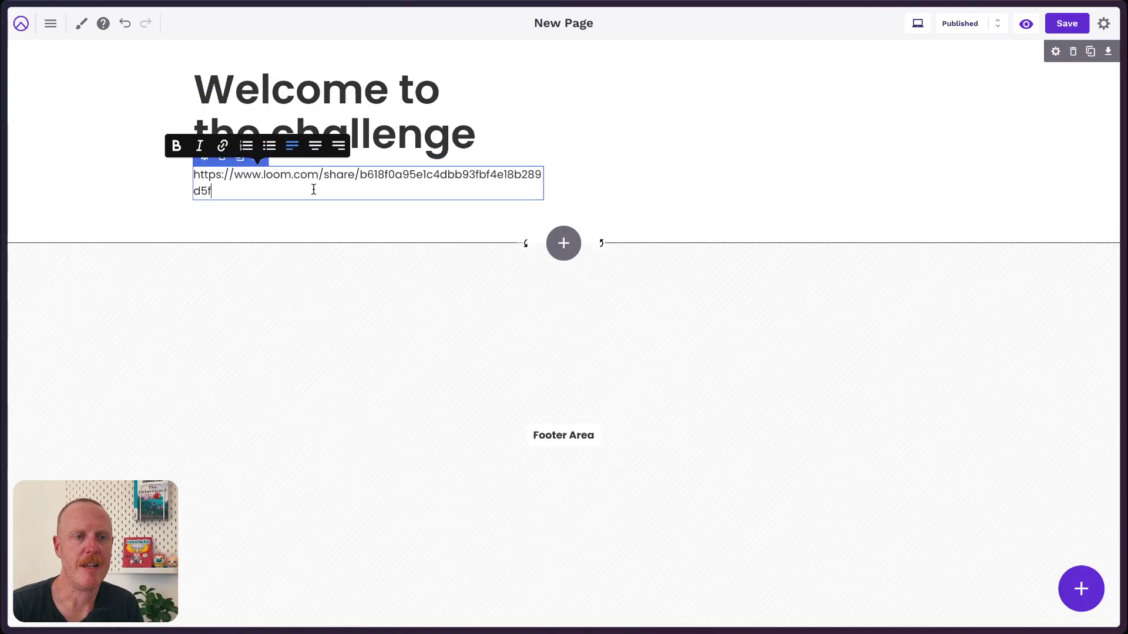
pyautogui.hotkey('ctrl', 'z')
pyautogui.click(275, 176)
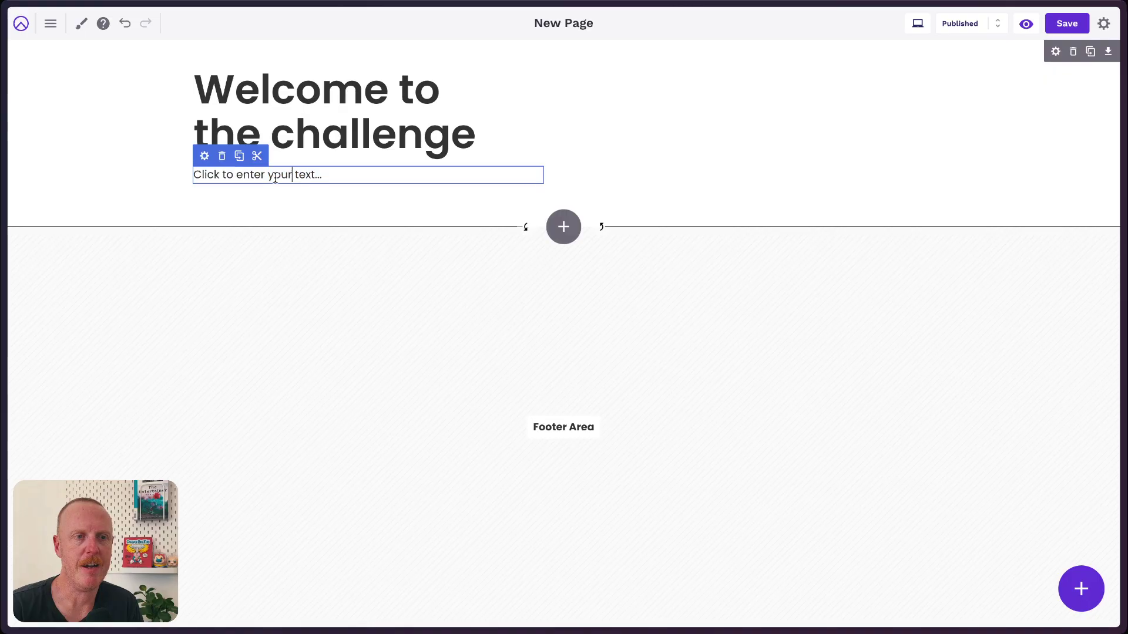
pyautogui.moveTo(195, 174); pyautogui.dragTo(324, 176)
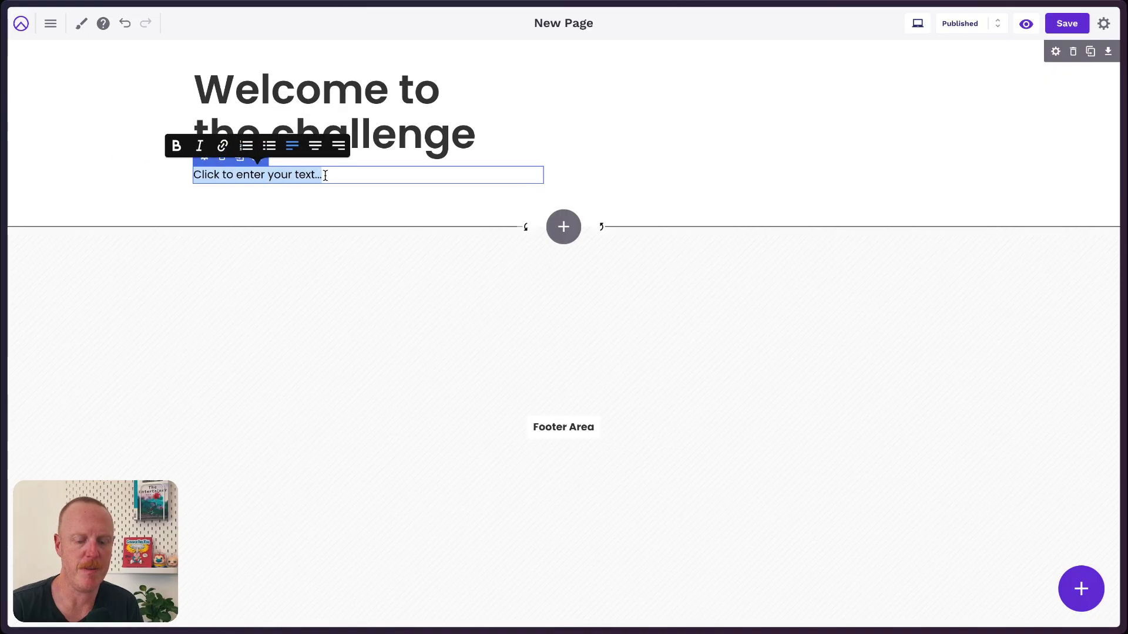
pyautogui.press('BackSpace')
pyautogui.write('Lorem ipsum dolor sit amet, consectetur adipiscing elit. Morbi tincidunt purus vulputate hendrerit sollicitudin. Pellentesque vitae fringilla lectus, ut sollicitudin metus. Vivamus ac varius nibh. Nam metus ligula, convallis eleifend mi at, pharetra hendrerit lacus. Nullam ornare efficitur maximus. In vel ante in metus facilisis eleifend. Duis sodales ante pellentesque porta tempus. Donec finibus et mi vehicula mollis. Donec vel egestas elit. Donec at nibh leo. Etiam rutrum efficitur scelerisque.')
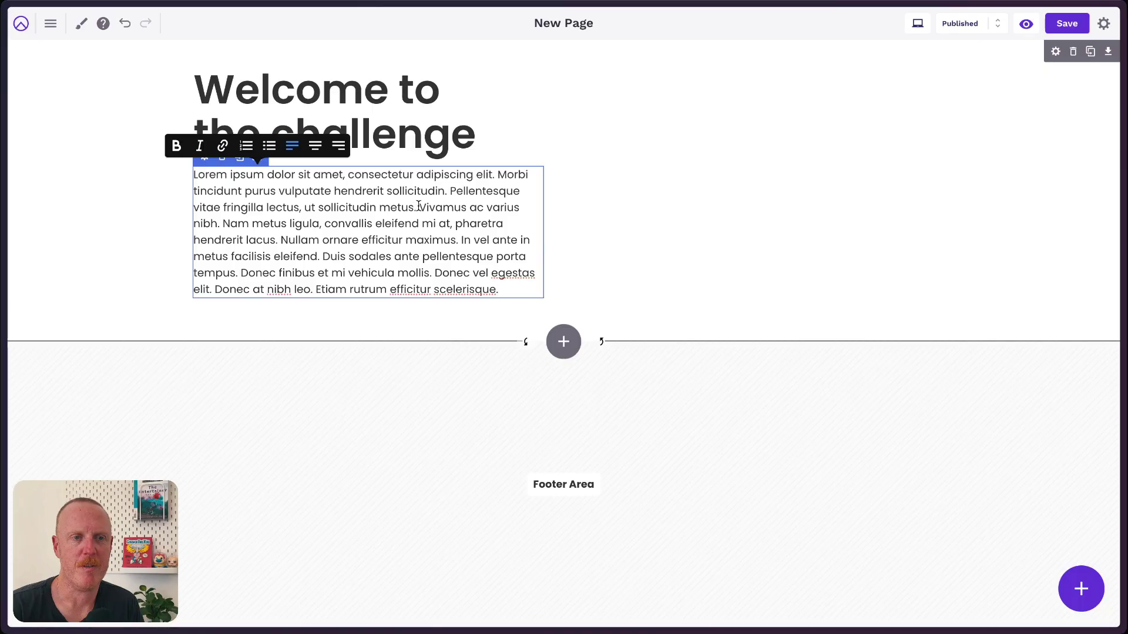
pyautogui.moveTo(418, 206); pyautogui.dragTo(502, 289)
pyautogui.press('BackSpace')
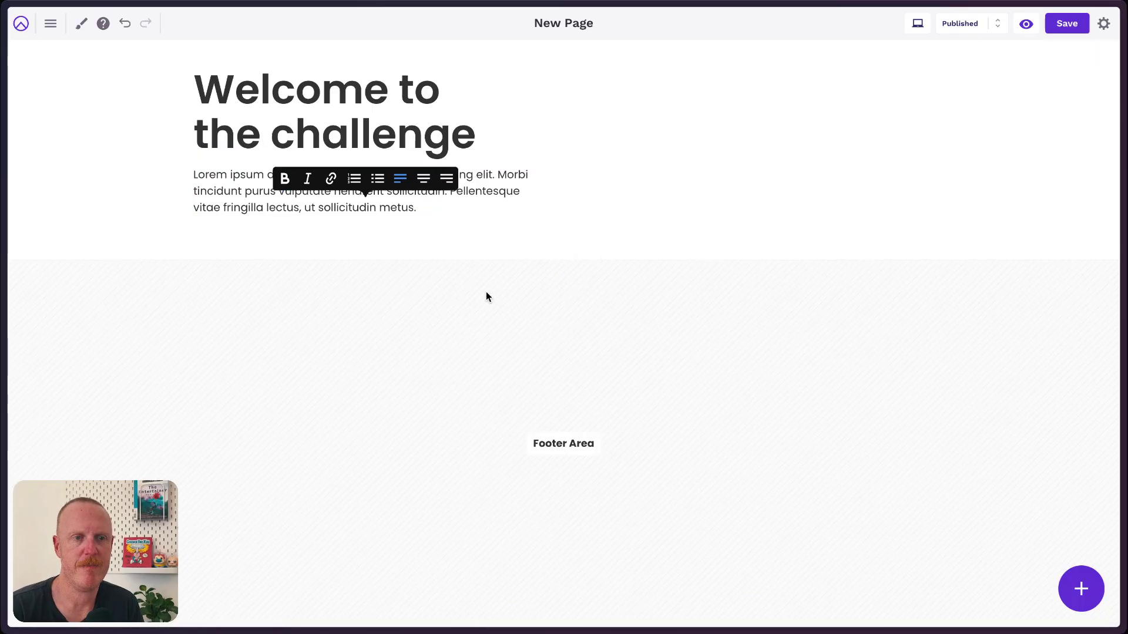
pyautogui.click(539, 259)
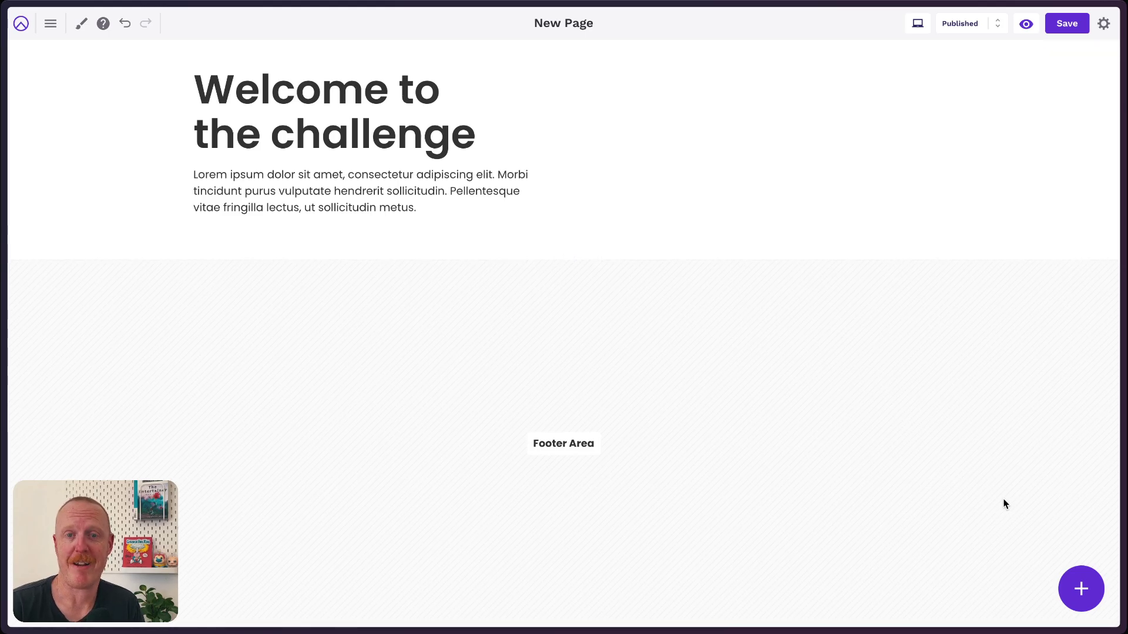
# Insert a Buttons block below the paragraph, found by searching 'butt', and delete the leftover empty block.
pyautogui.click(1081, 590)
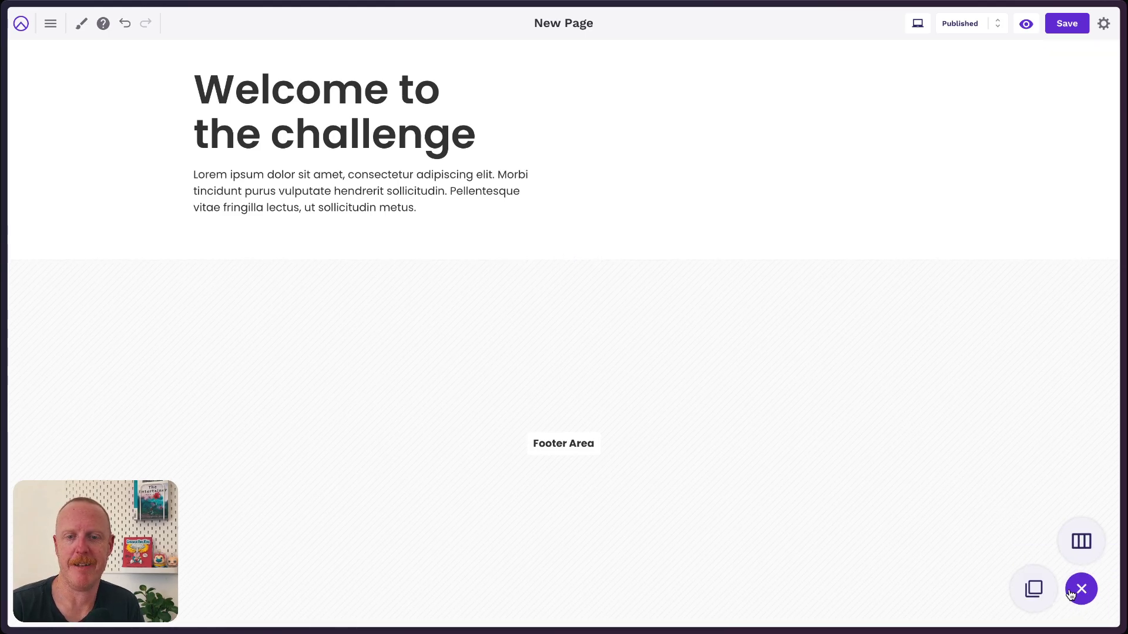
pyautogui.click(1032, 587)
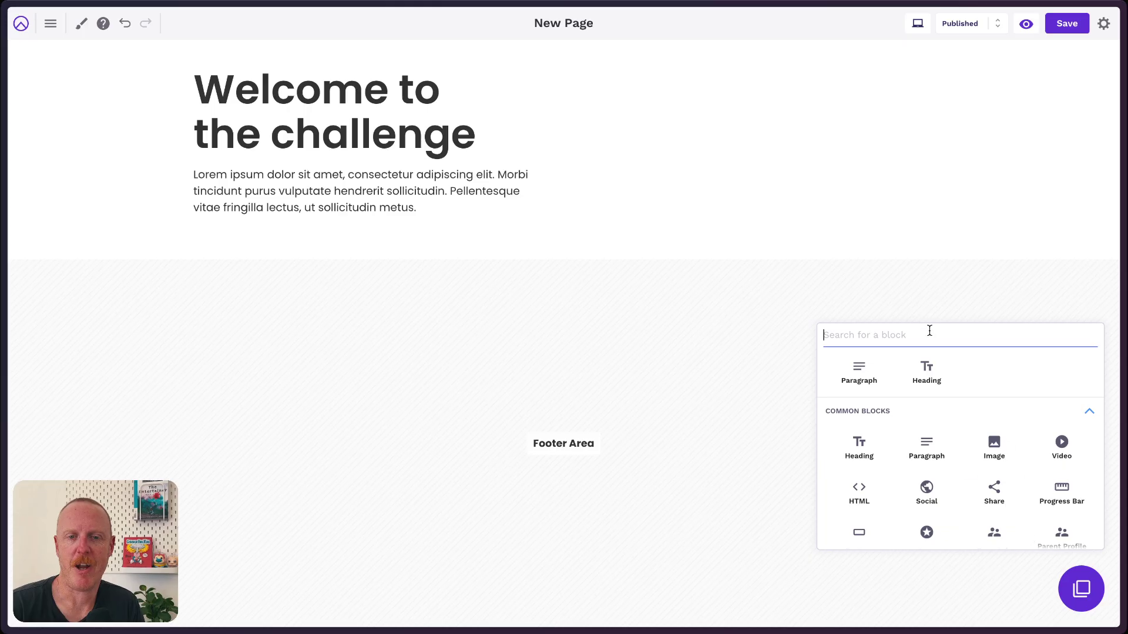
pyautogui.write('butt')
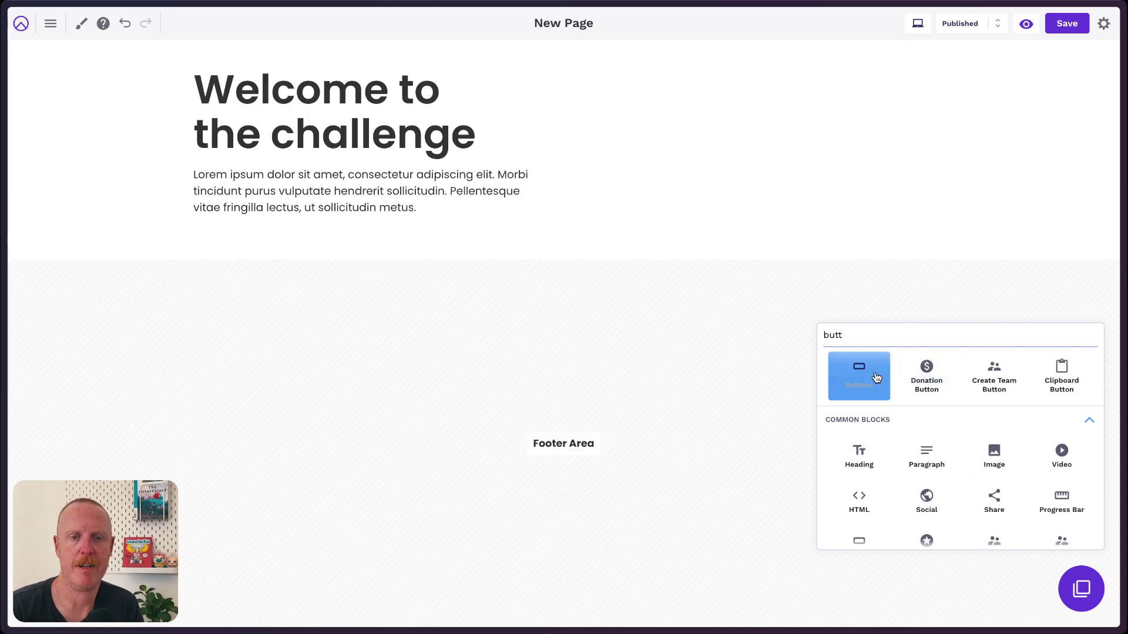
pyautogui.click(858, 375)
pyautogui.click(395, 238)
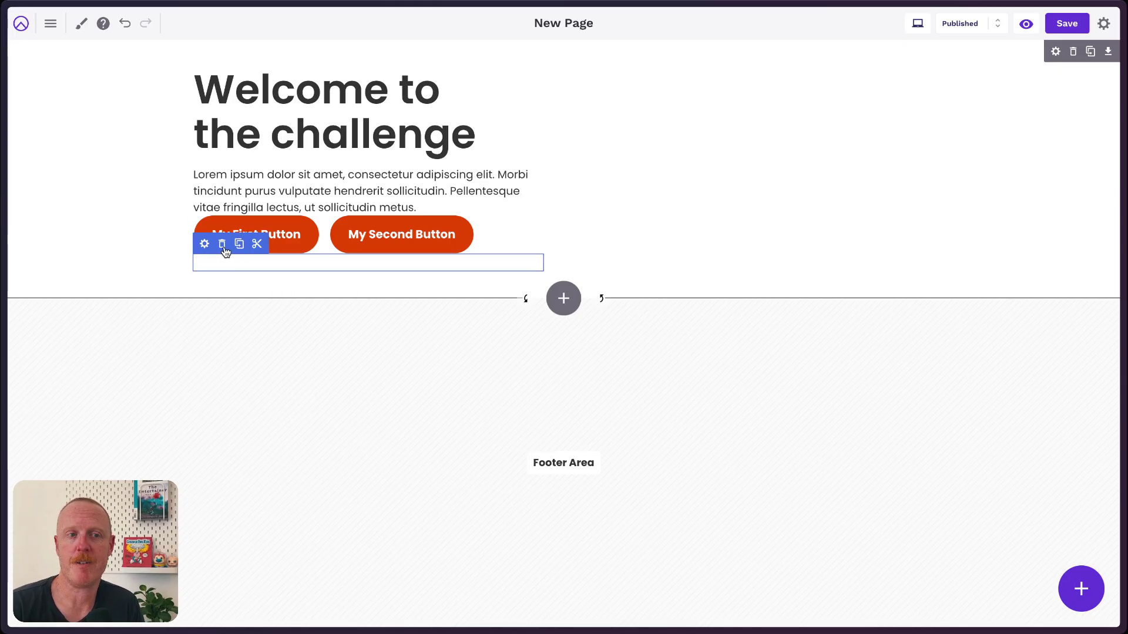
pyautogui.moveTo(224, 247); pyautogui.dragTo(648, 82)
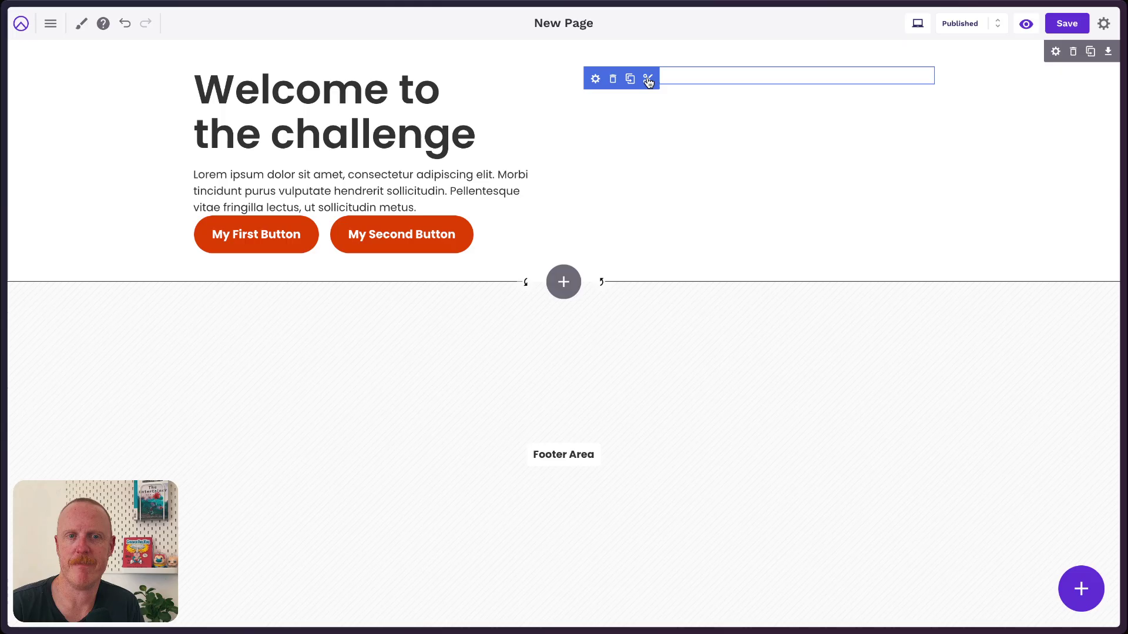
pyautogui.click(612, 79)
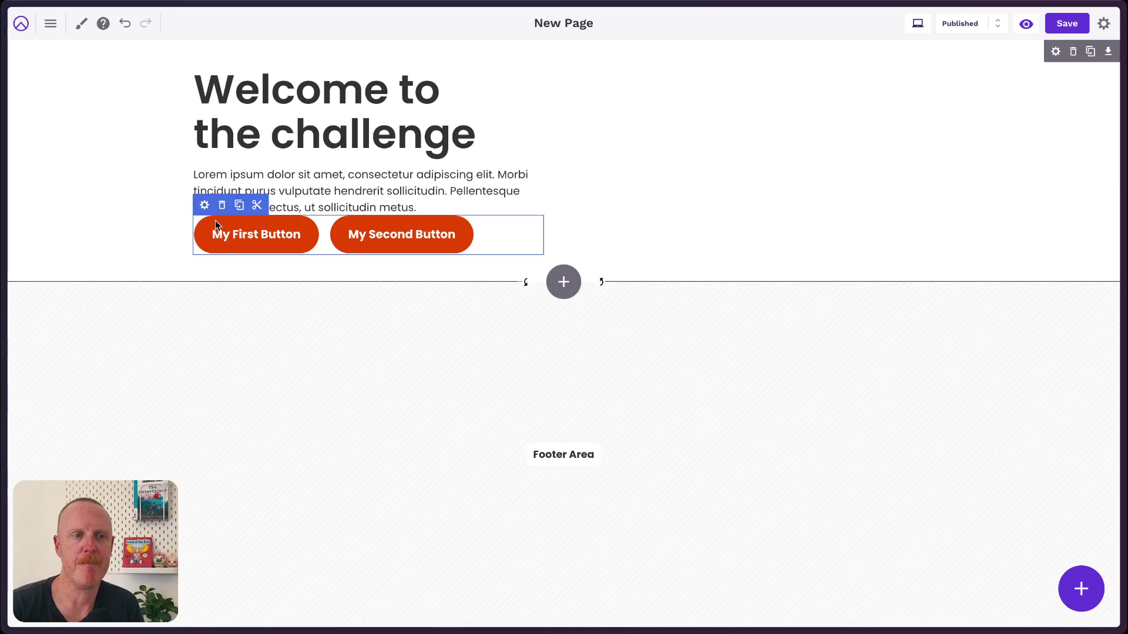
# Set the Buttons block's Advanced top margin to 30 px and apply the settings.
pyautogui.click(204, 205)
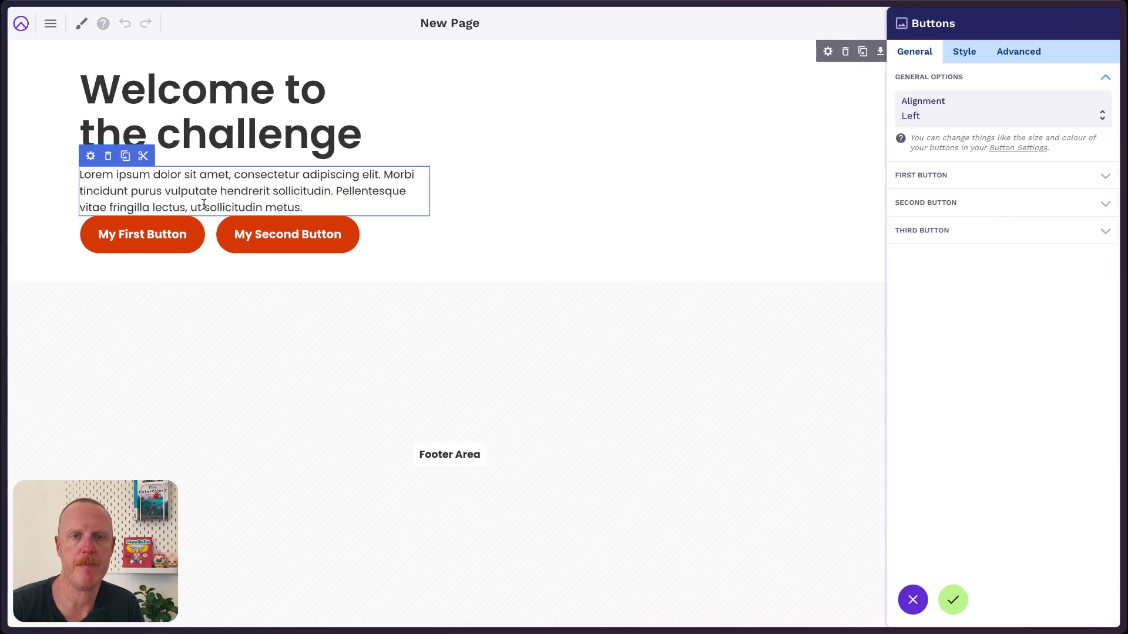
pyautogui.click(1022, 57)
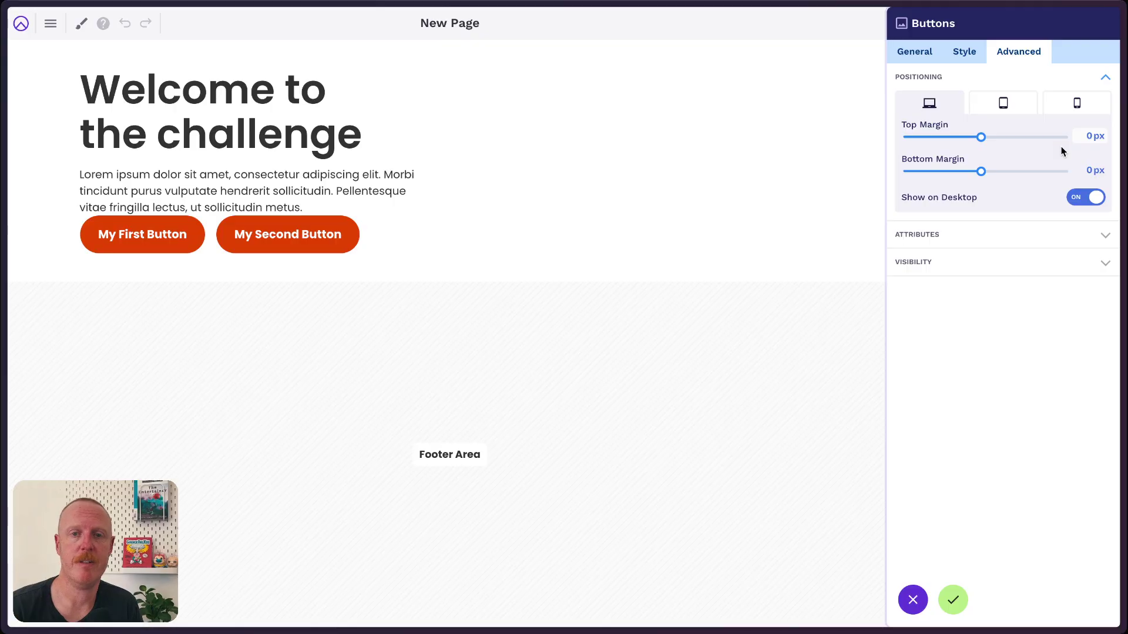
pyautogui.click(1084, 135)
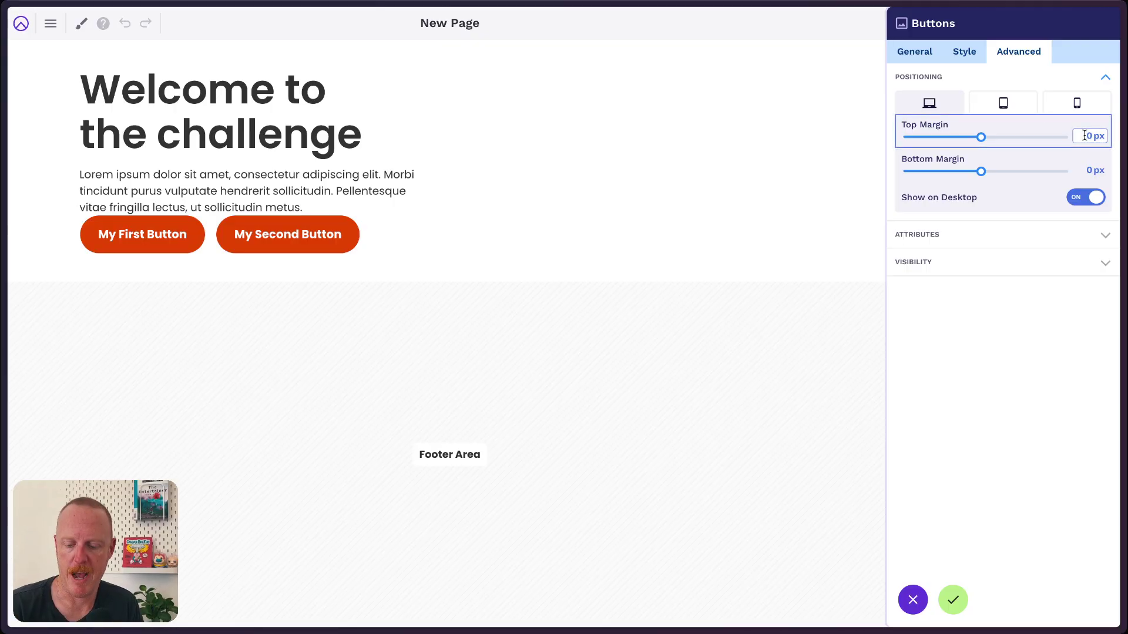
pyautogui.write('3')
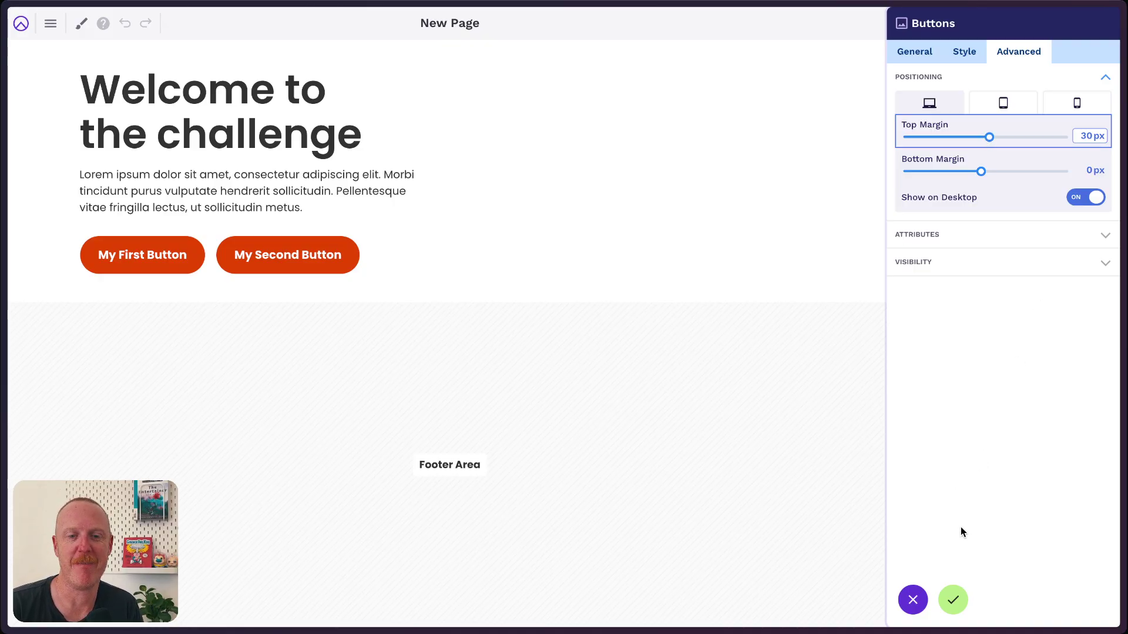
pyautogui.click(953, 602)
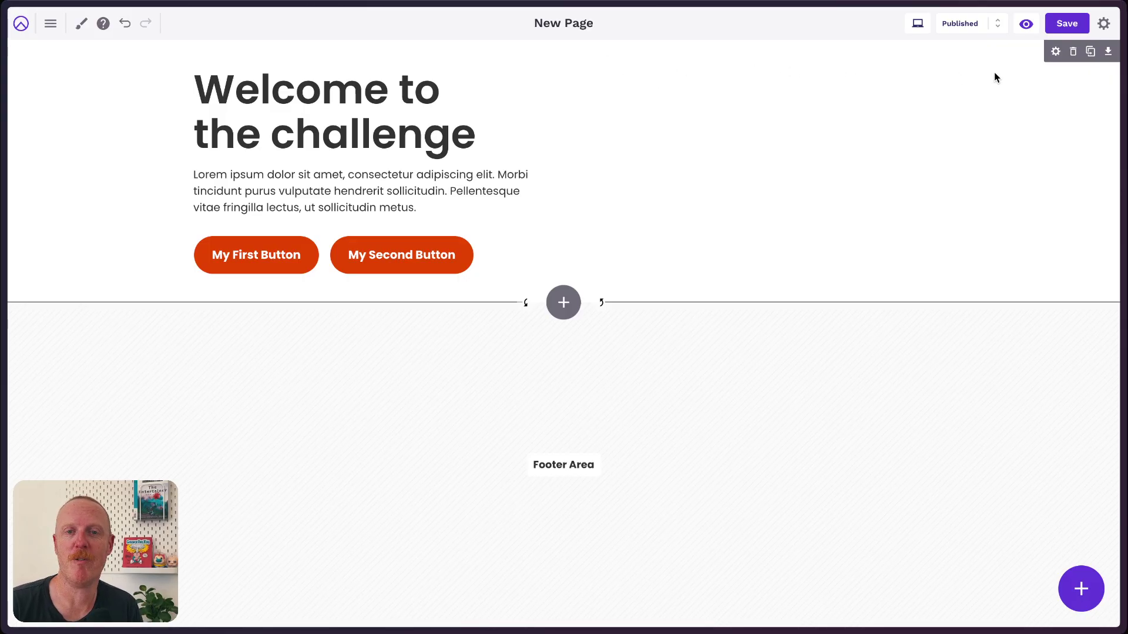
# Set the row's desktop vertical spacing to 120 px in its Advanced settings.
pyautogui.click(1056, 53)
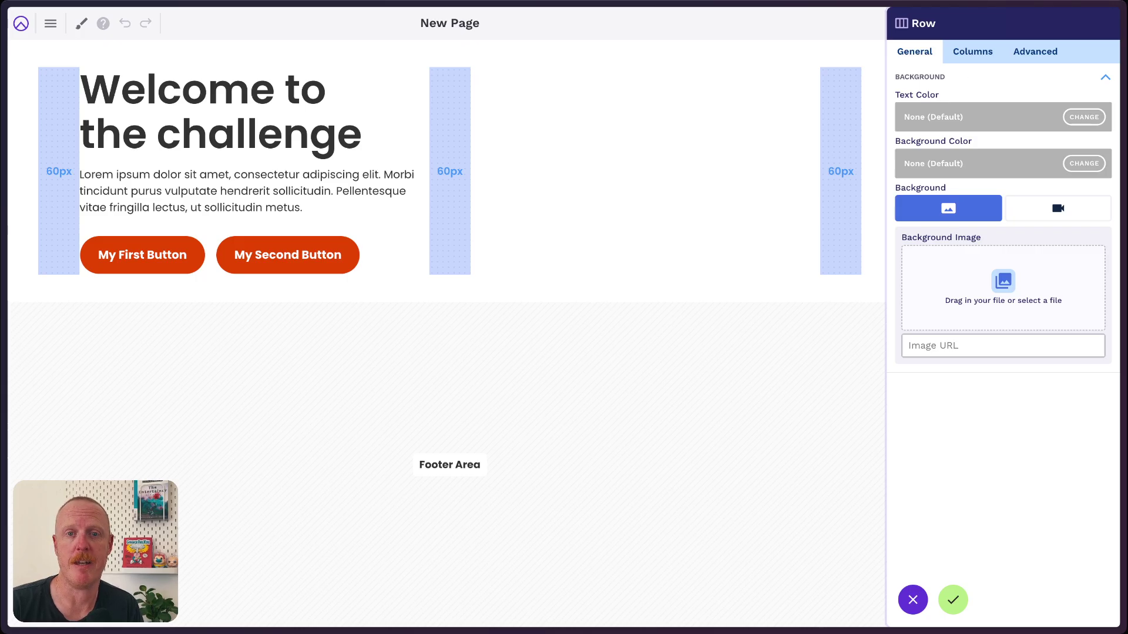
pyautogui.click(1038, 56)
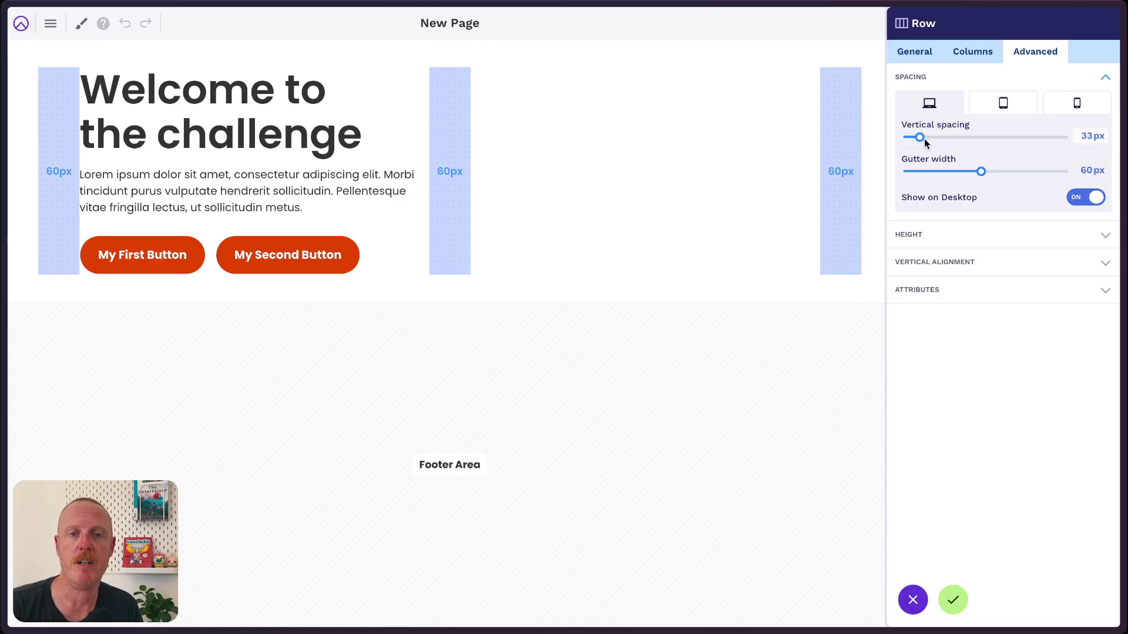
pyautogui.moveTo(926, 142); pyautogui.dragTo(998, 141)
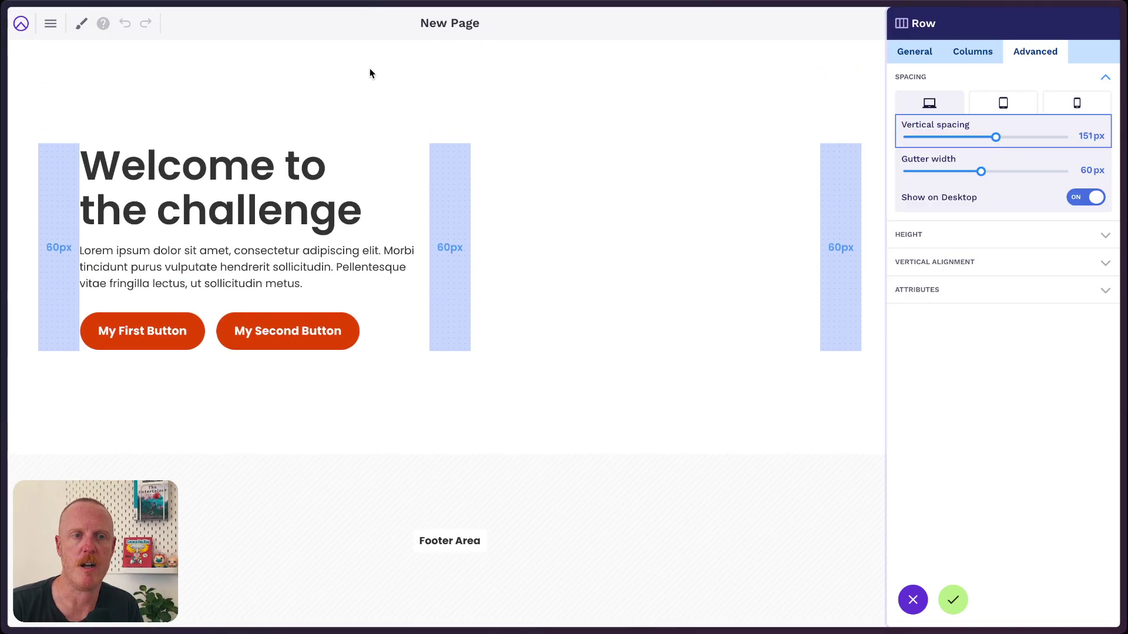
pyautogui.doubleClick(1085, 134)
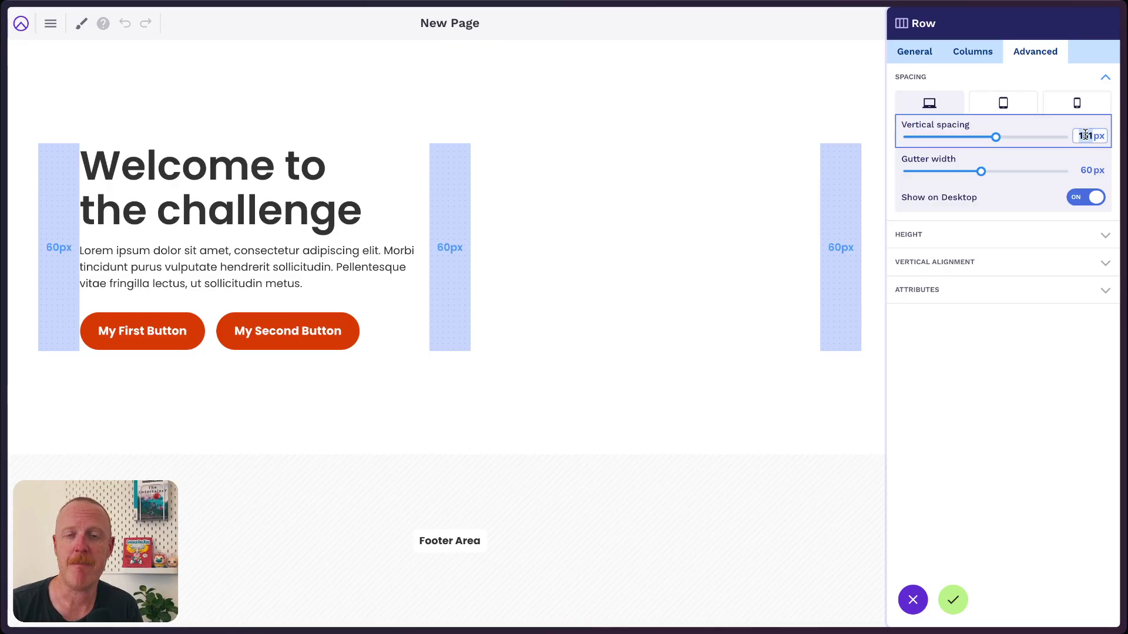
pyautogui.write('60')
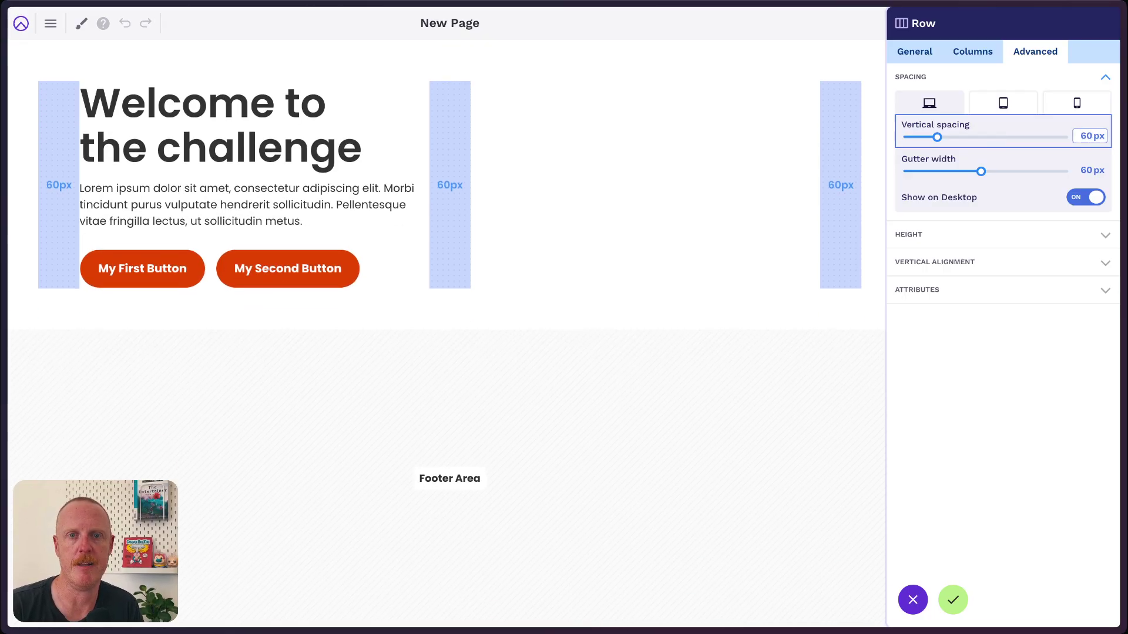
pyautogui.hotkey('ctrl', 'a')
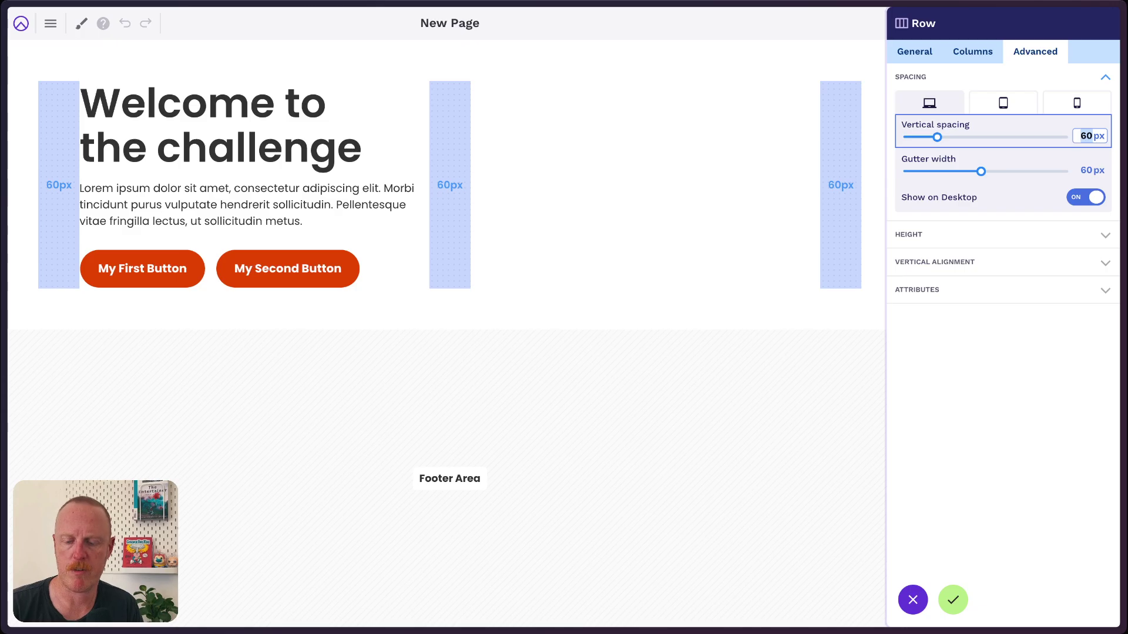
pyautogui.write('120')
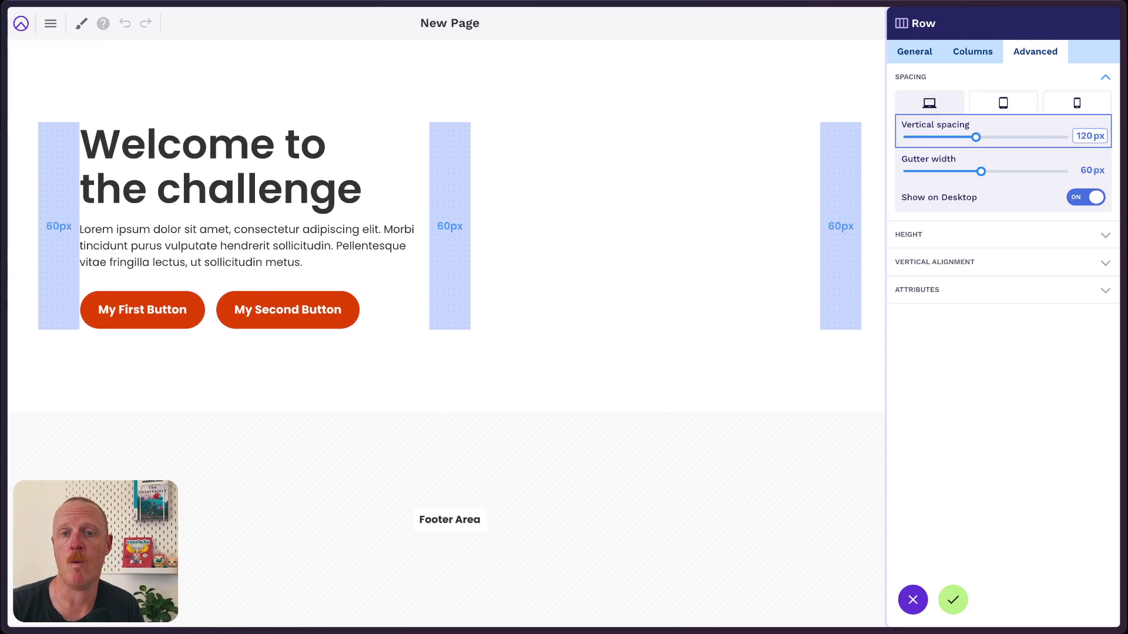
# Set the row's mobile vertical spacing to 60 px and apply the changes.
pyautogui.click(1003, 105)
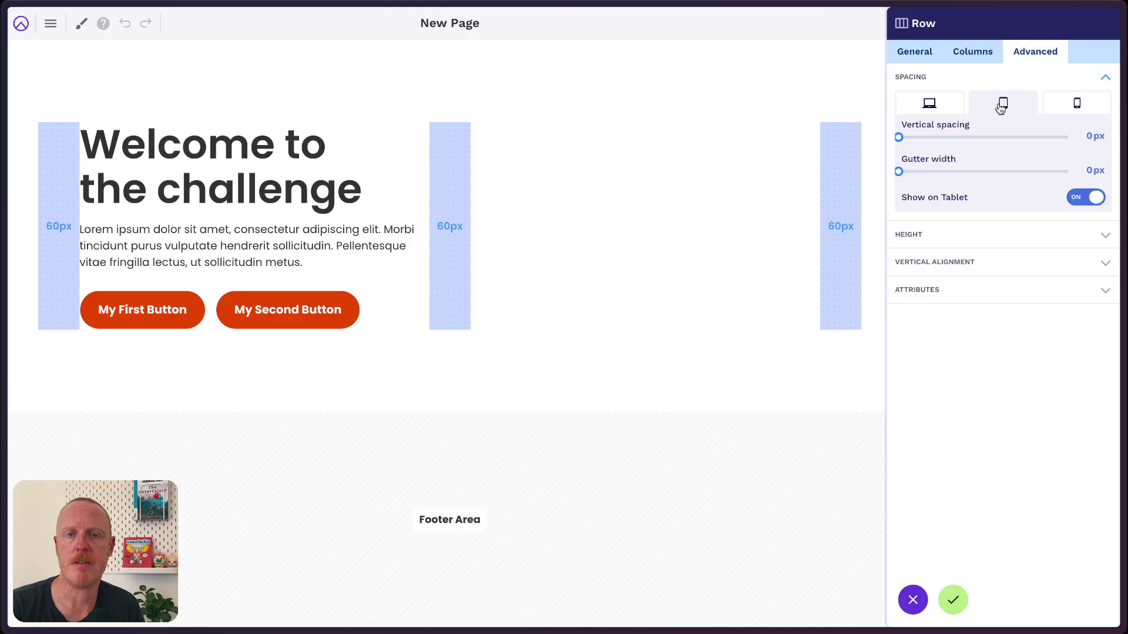
pyautogui.click(1073, 105)
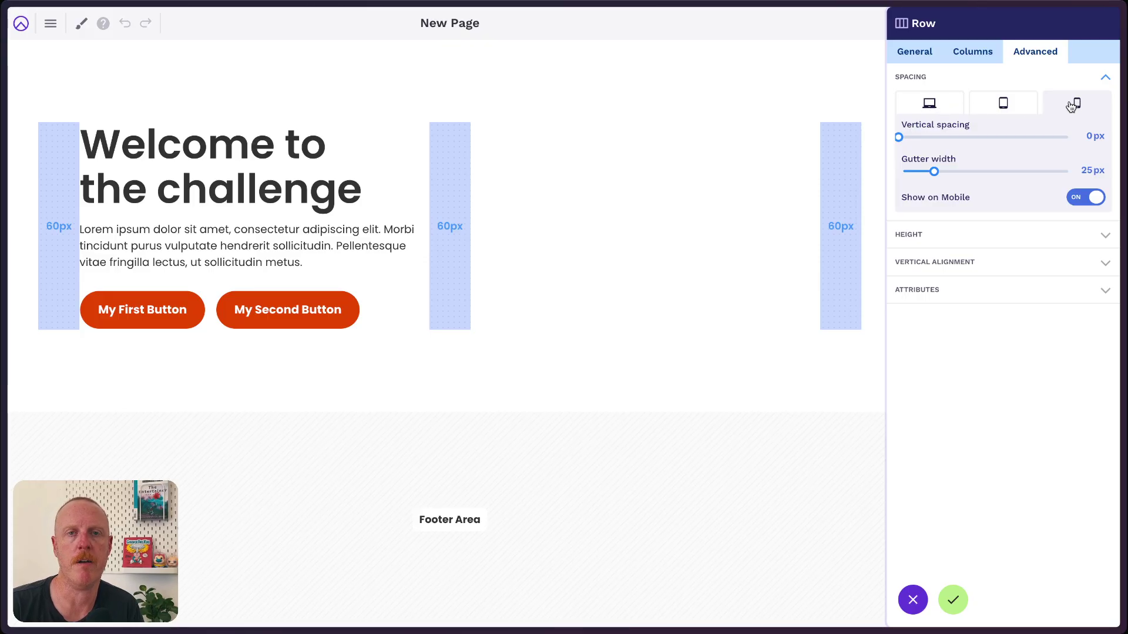
pyautogui.click(1080, 136)
pyautogui.write('6')
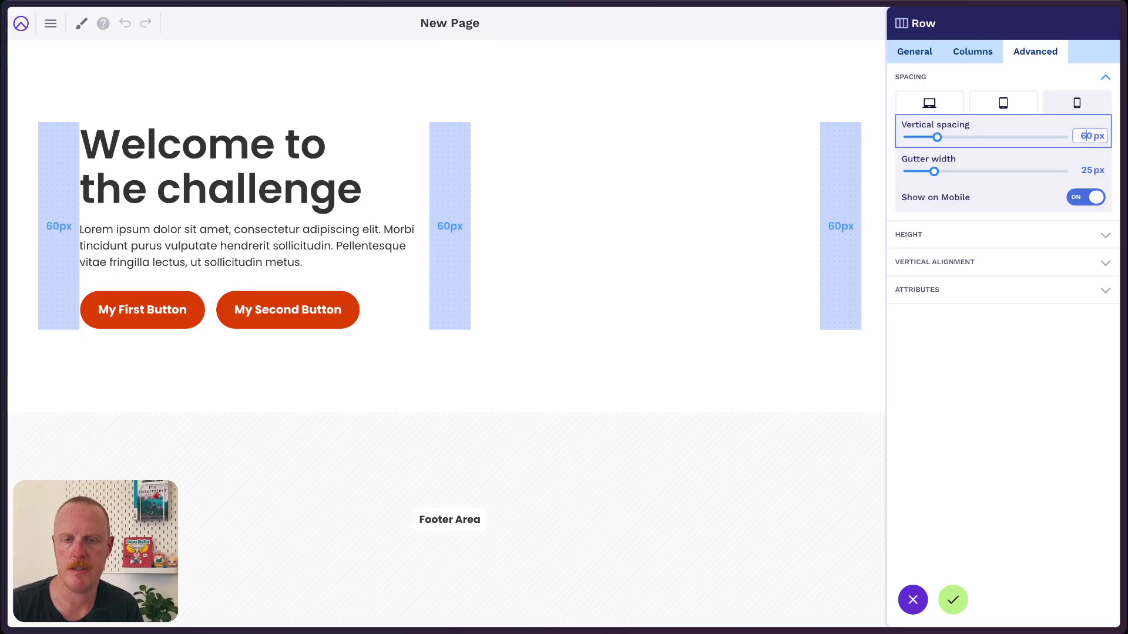
pyautogui.click(942, 111)
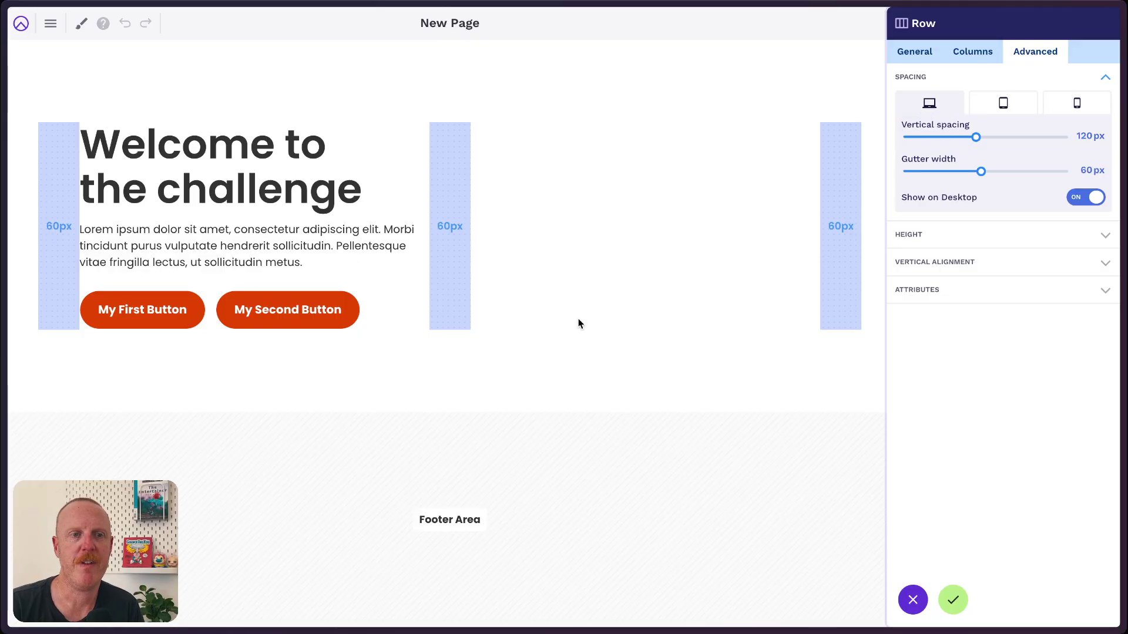
pyautogui.click(952, 599)
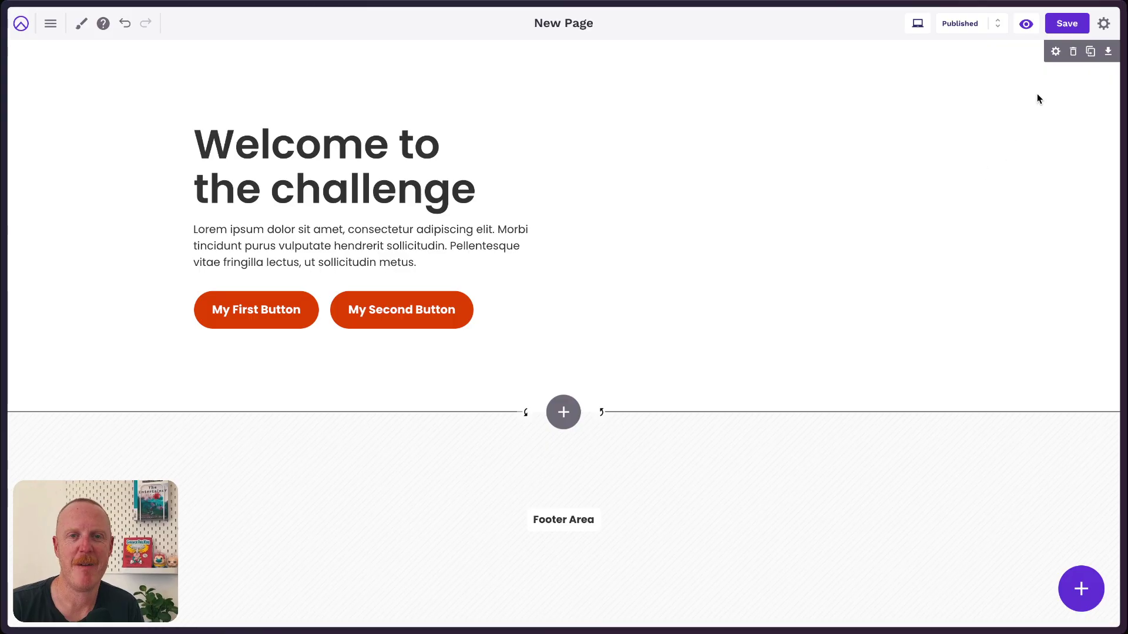
# Choose the open-water swimmer photo from the Media Library as the hero row's background image.
pyautogui.click(1055, 53)
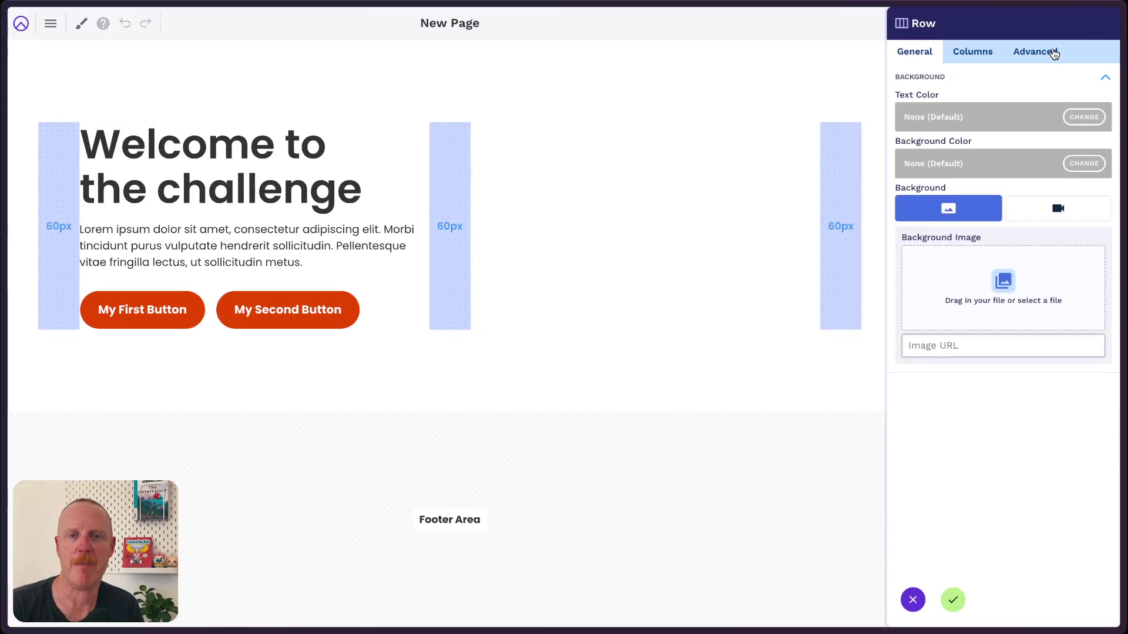
pyautogui.click(1007, 299)
pyautogui.click(705, 229)
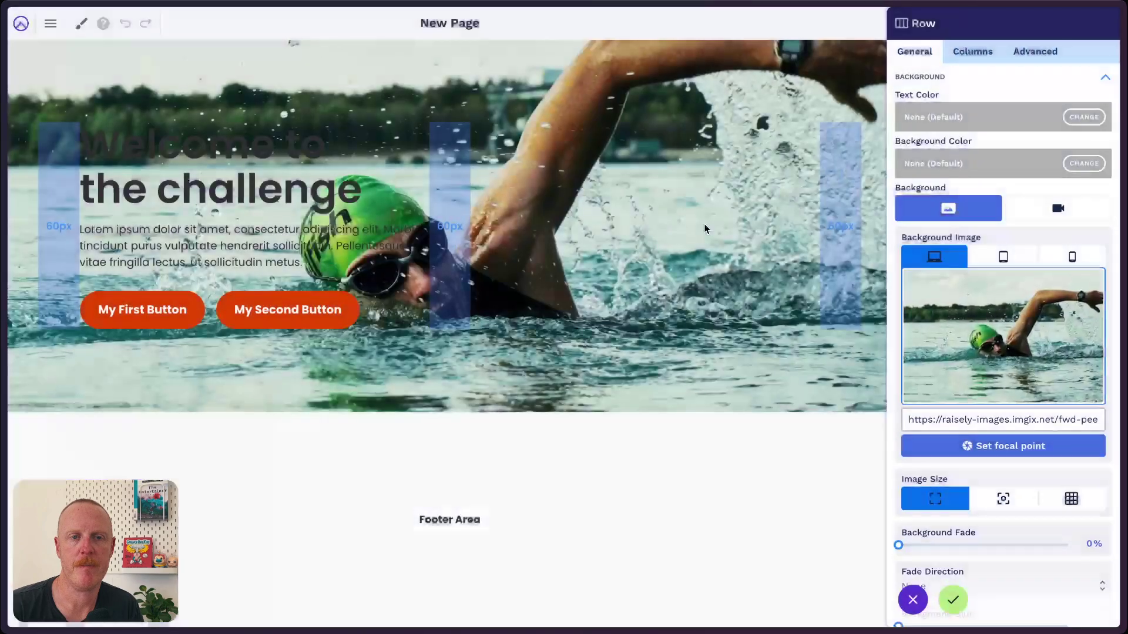
pyautogui.click(952, 599)
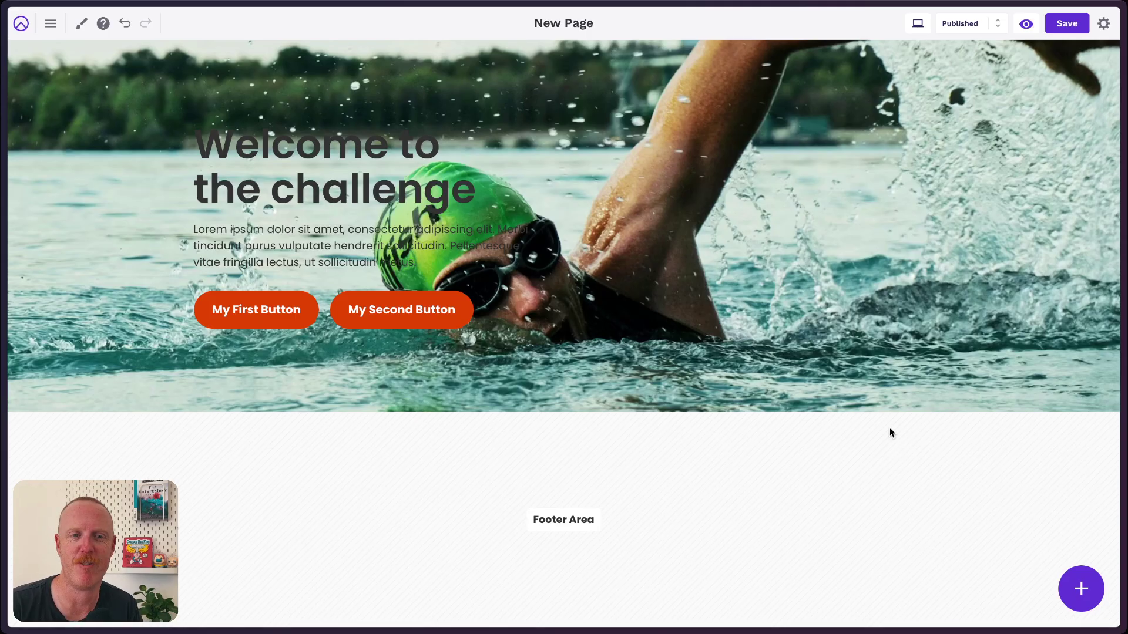
pyautogui.moveTo(869, 397)
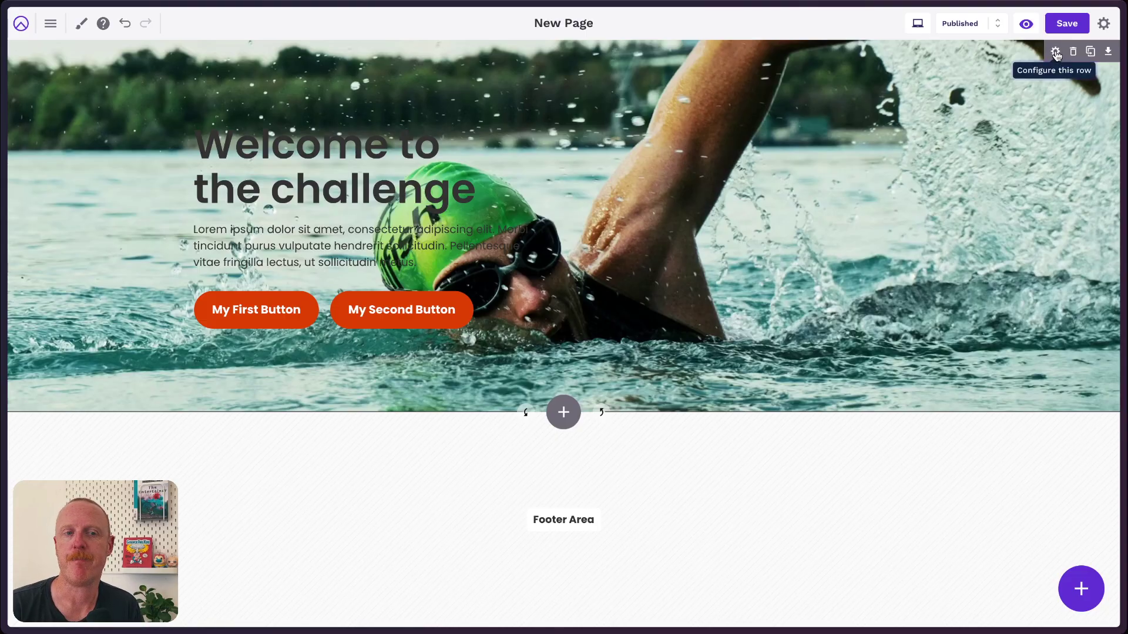
# Give the hero row a black background colour with Background Fade at 65%, then apply it.
pyautogui.click(1056, 53)
pyautogui.scroll(-3, 1012, 226)
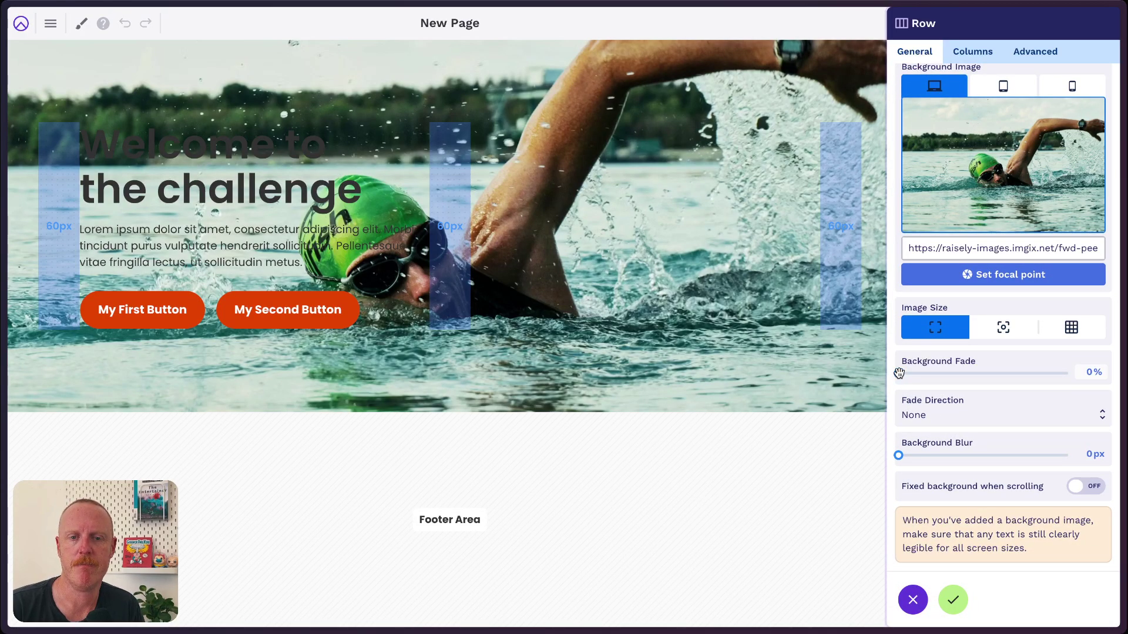
pyautogui.moveTo(898, 373); pyautogui.dragTo(1034, 379)
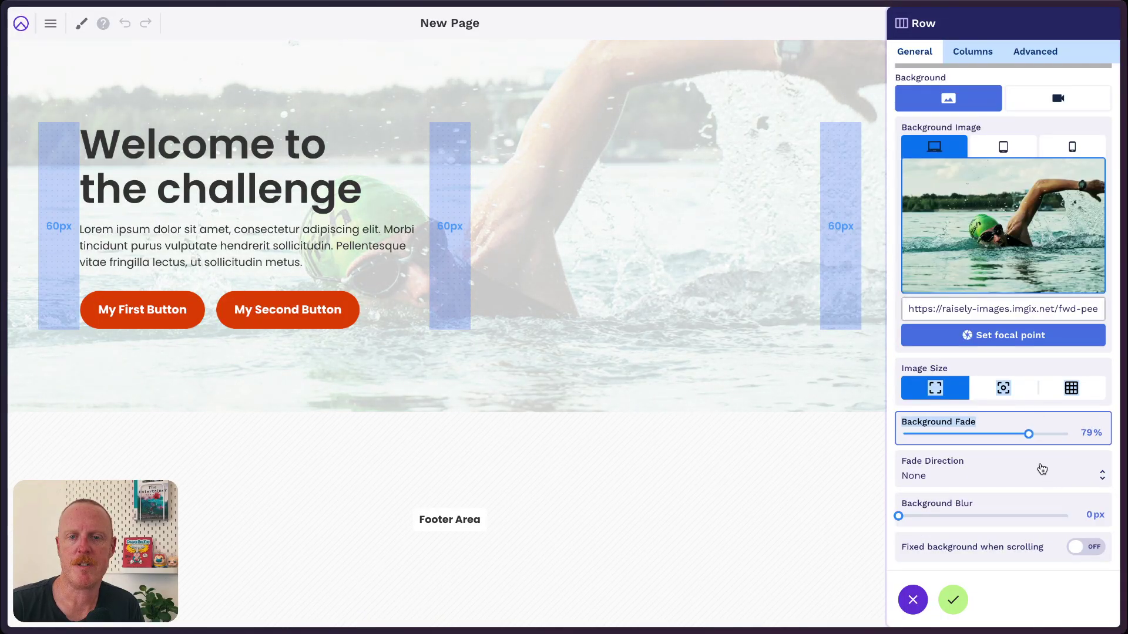
pyautogui.click(1028, 432)
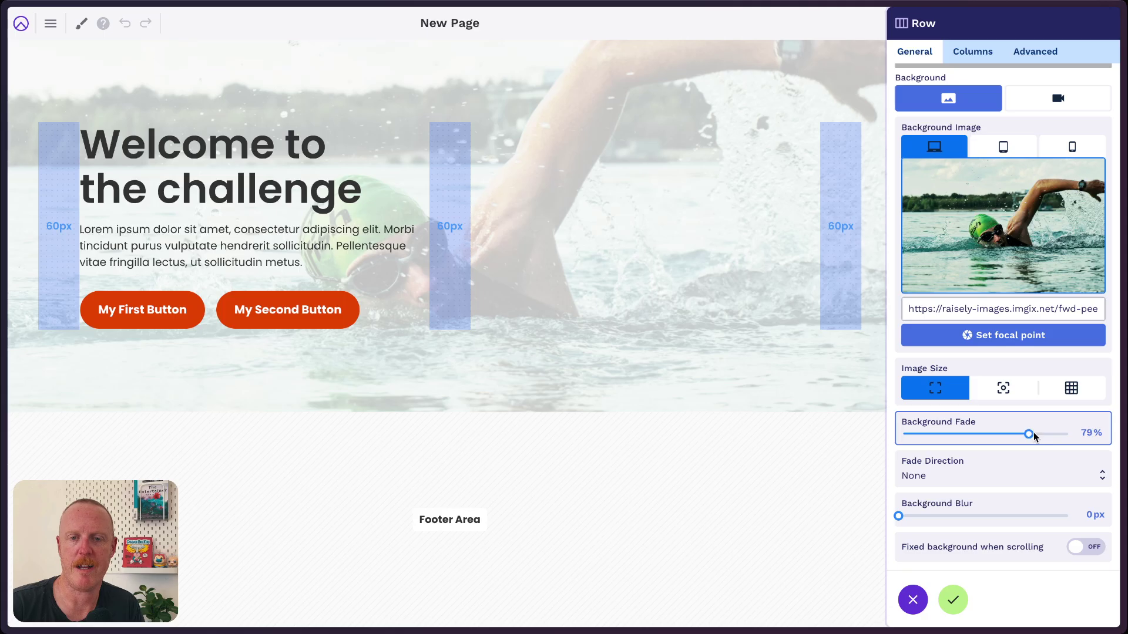
pyautogui.moveTo(1034, 431); pyautogui.dragTo(1035, 431)
pyautogui.scroll(1, 992, 376)
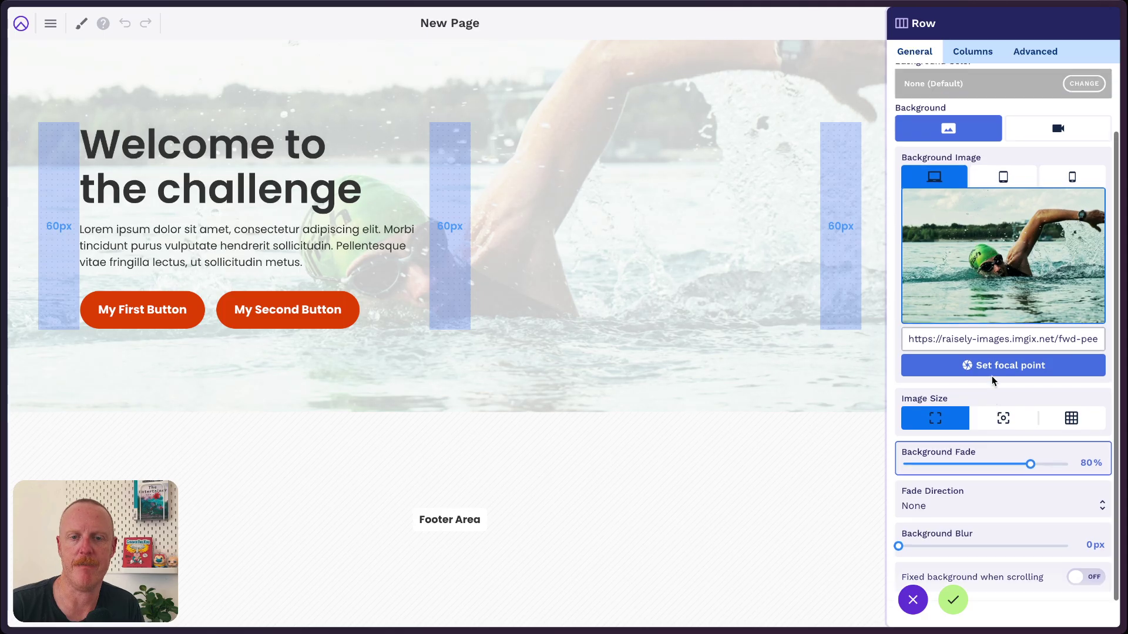
pyautogui.scroll(3, 992, 376)
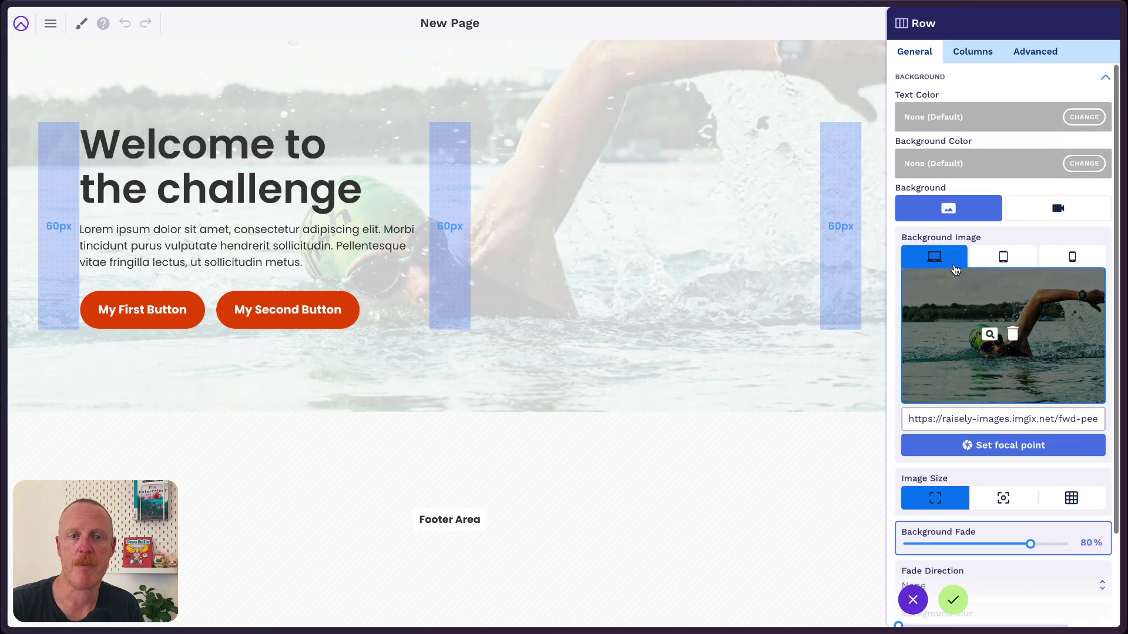
pyautogui.click(1084, 164)
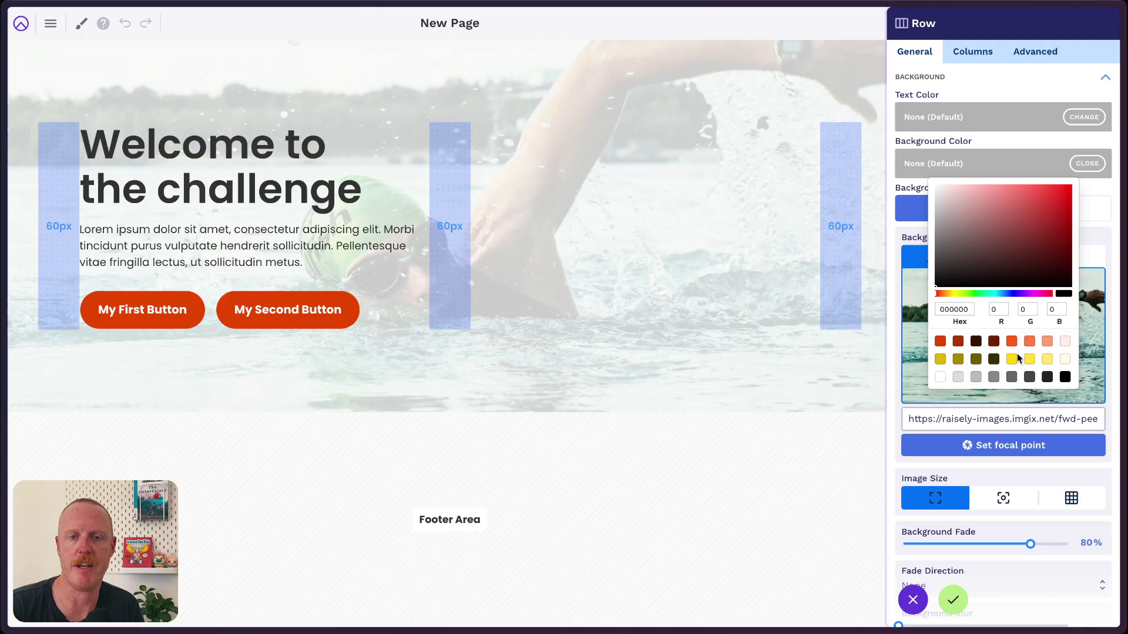
pyautogui.click(1066, 382)
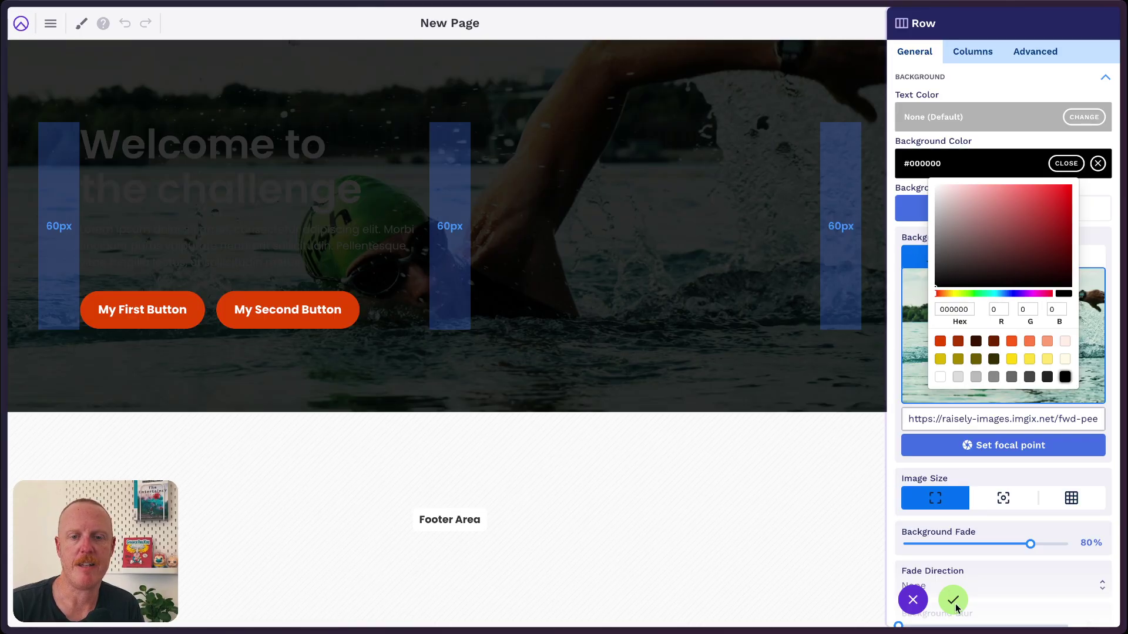
pyautogui.moveTo(1028, 544); pyautogui.dragTo(1009, 544)
pyautogui.click(1009, 544)
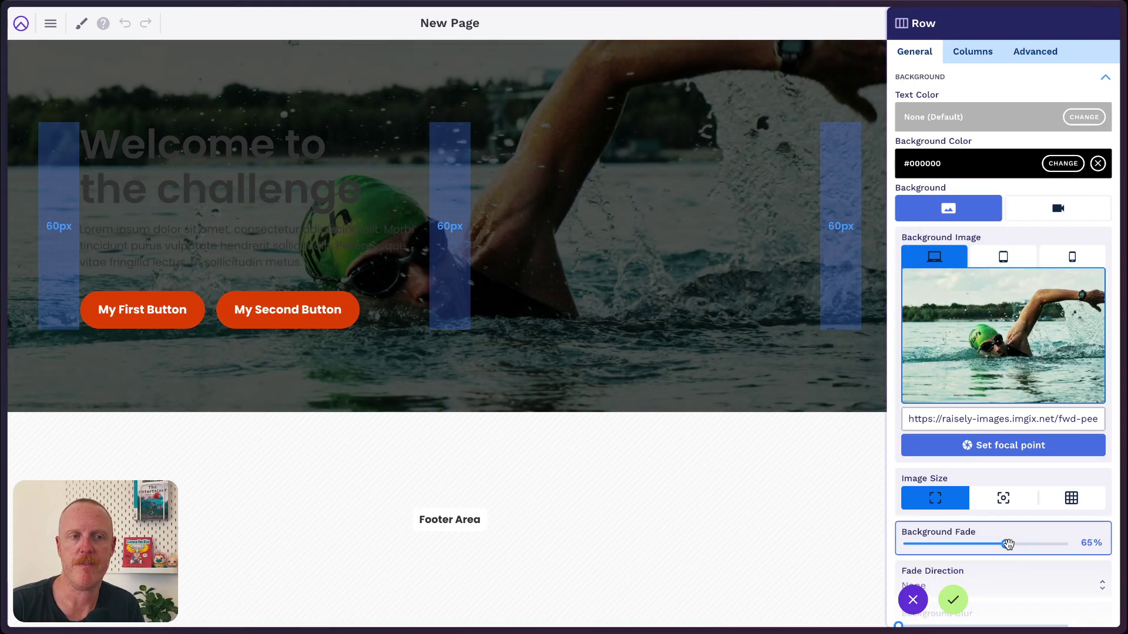
pyautogui.click(953, 599)
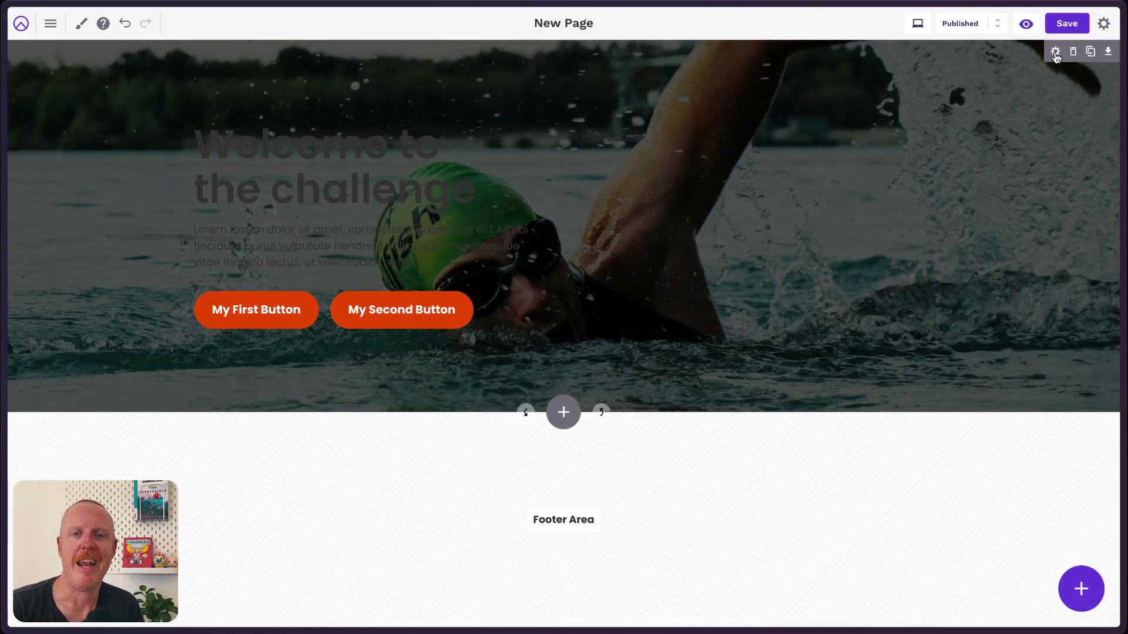
# Set the hero row's text colour to white, then reopen its settings to the fade and blur options.
pyautogui.click(1056, 52)
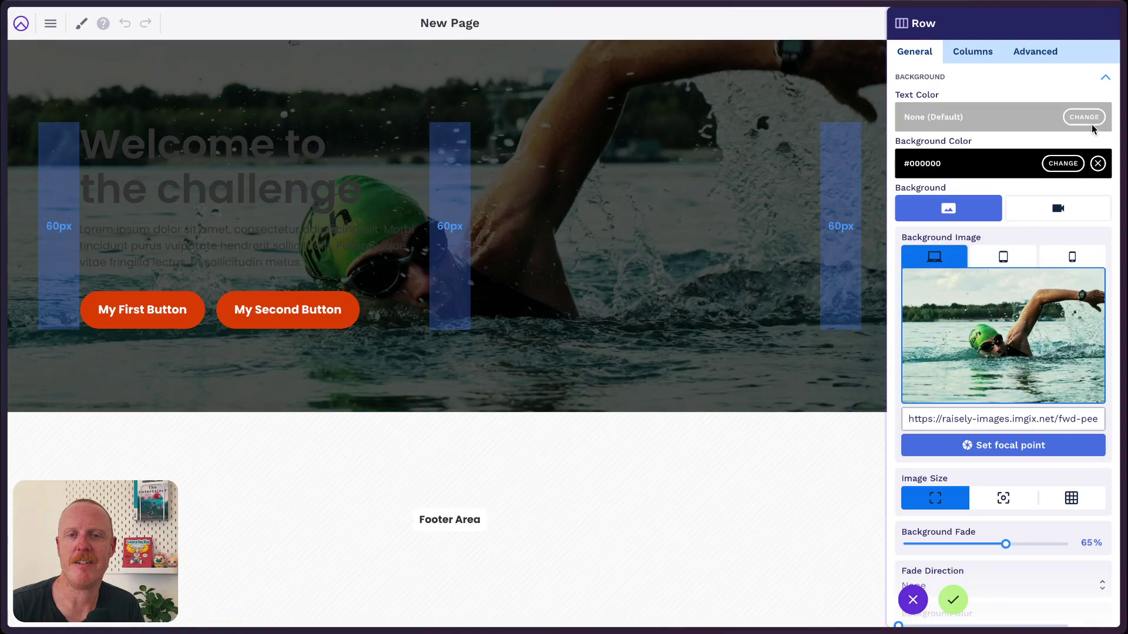
pyautogui.click(1087, 119)
pyautogui.click(939, 331)
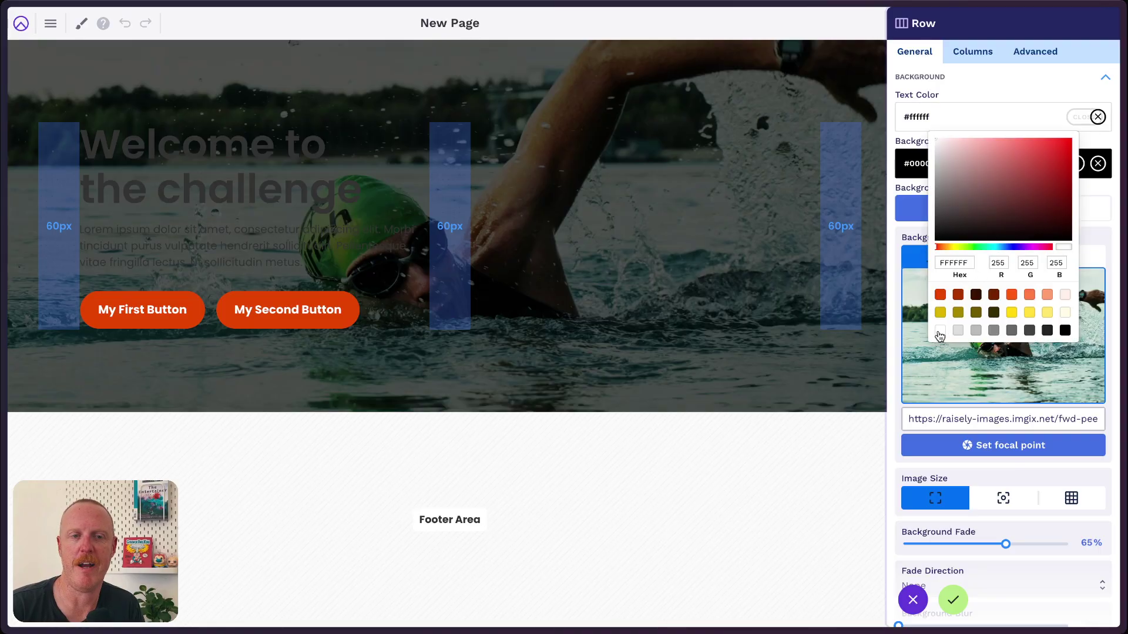
pyautogui.click(952, 599)
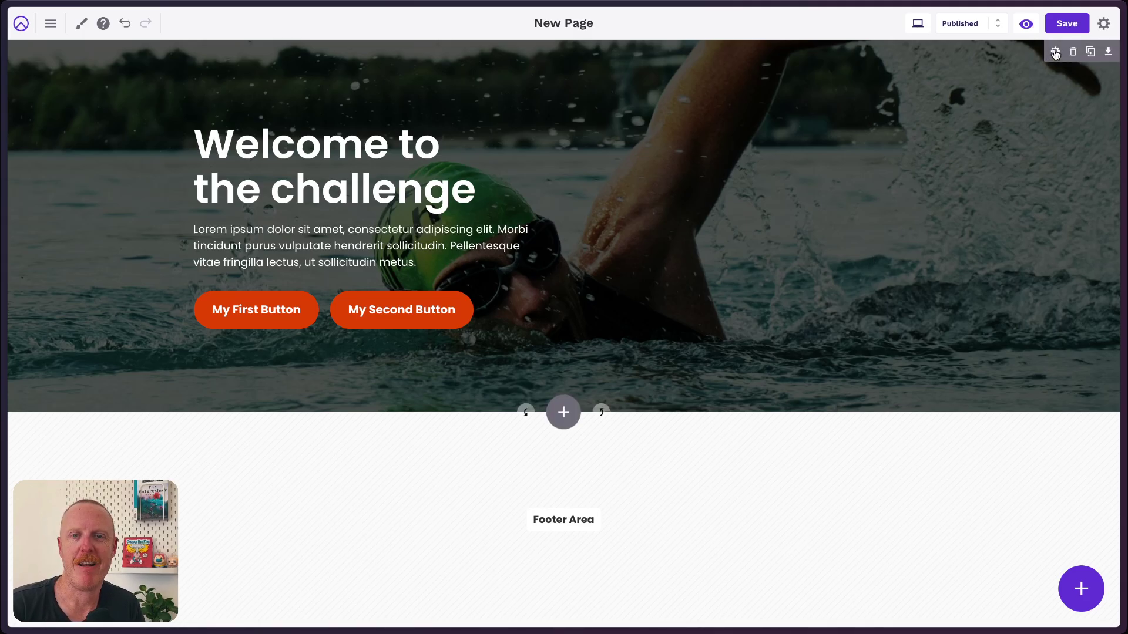
pyautogui.click(1056, 54)
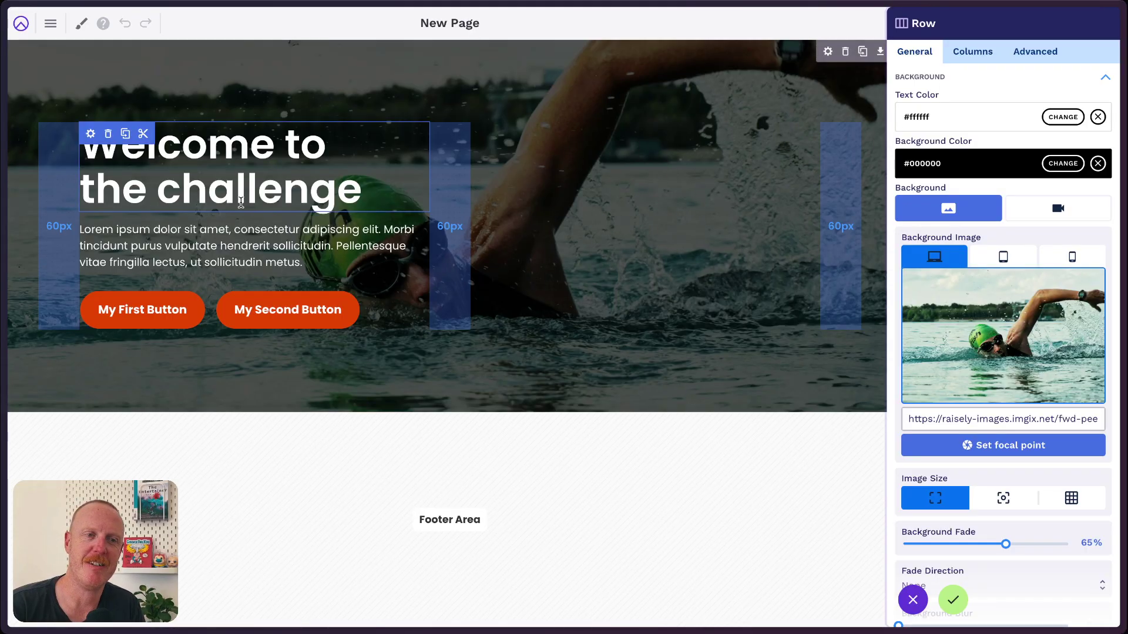
pyautogui.scroll(-3, 1041, 470)
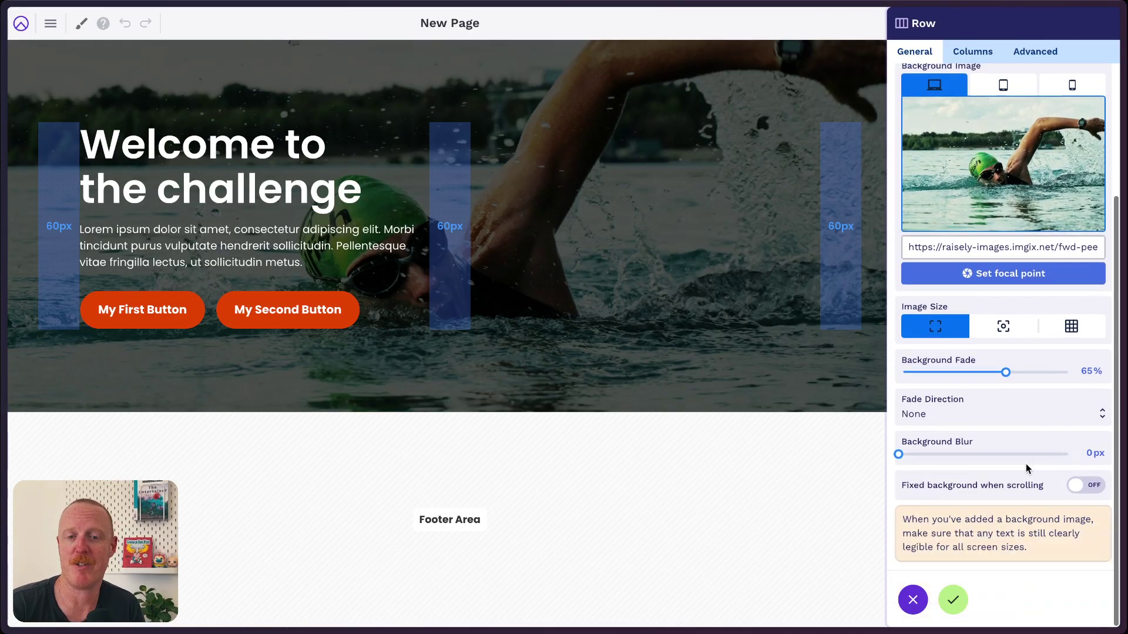
# Make the hero's dark overlay fade from the left, with Background Fade at 80%.
pyautogui.click(959, 415)
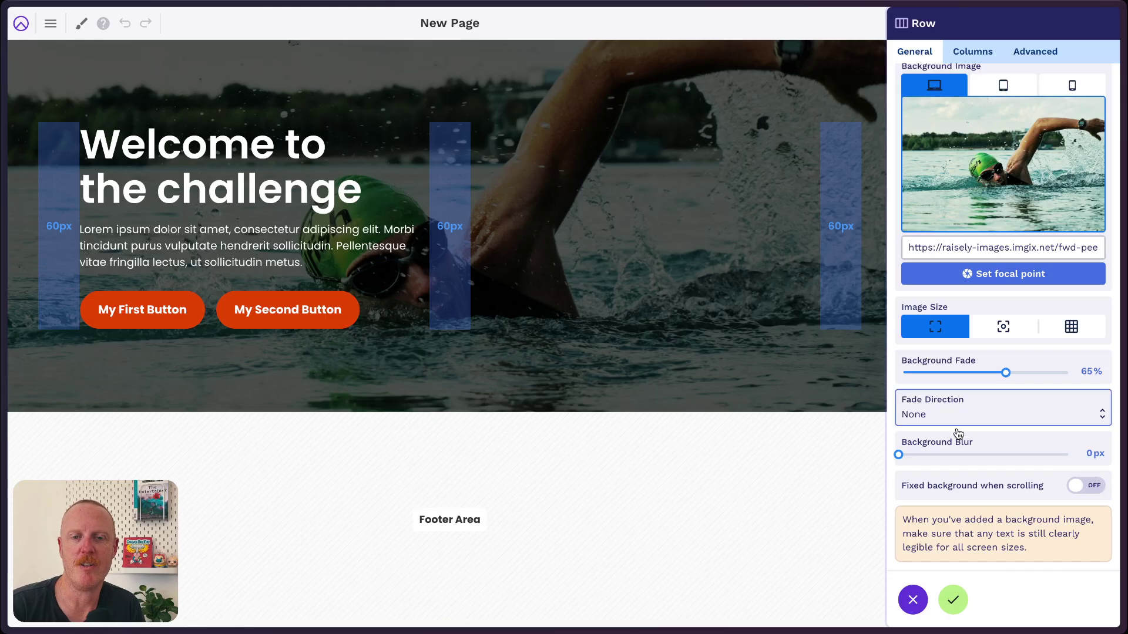
pyautogui.click(956, 432)
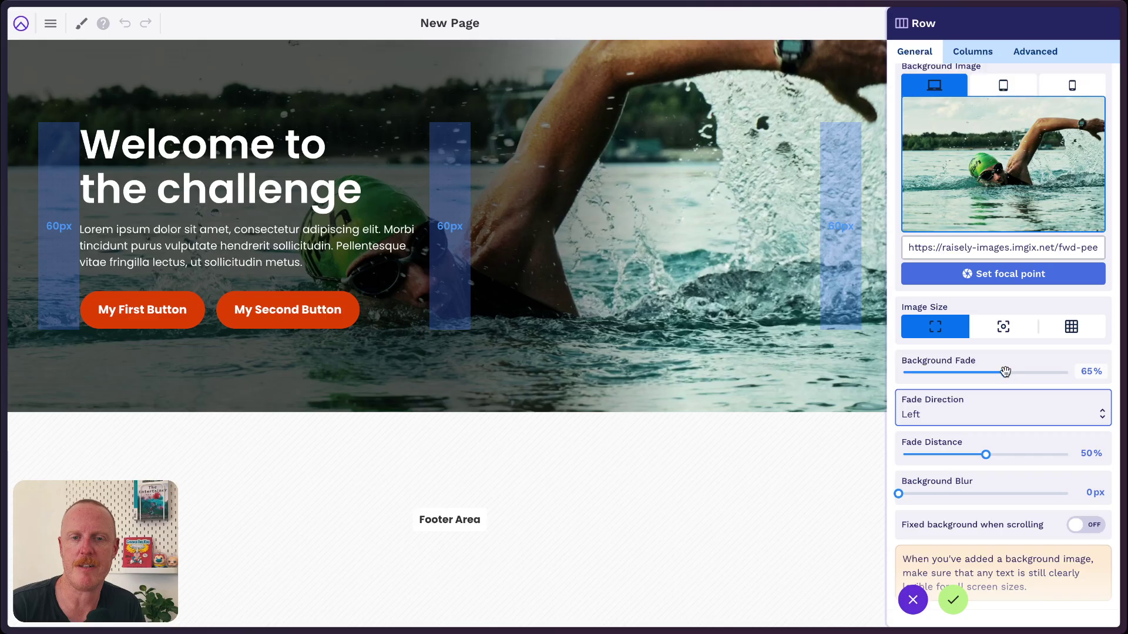
pyautogui.moveTo(1005, 372); pyautogui.dragTo(1036, 379)
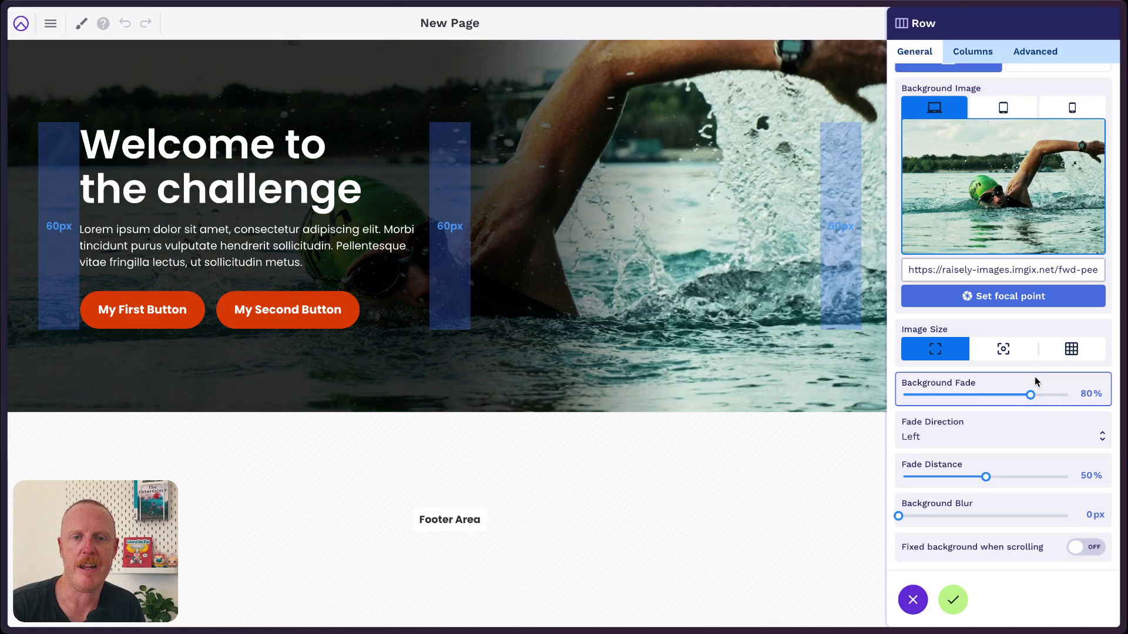
pyautogui.click(963, 597)
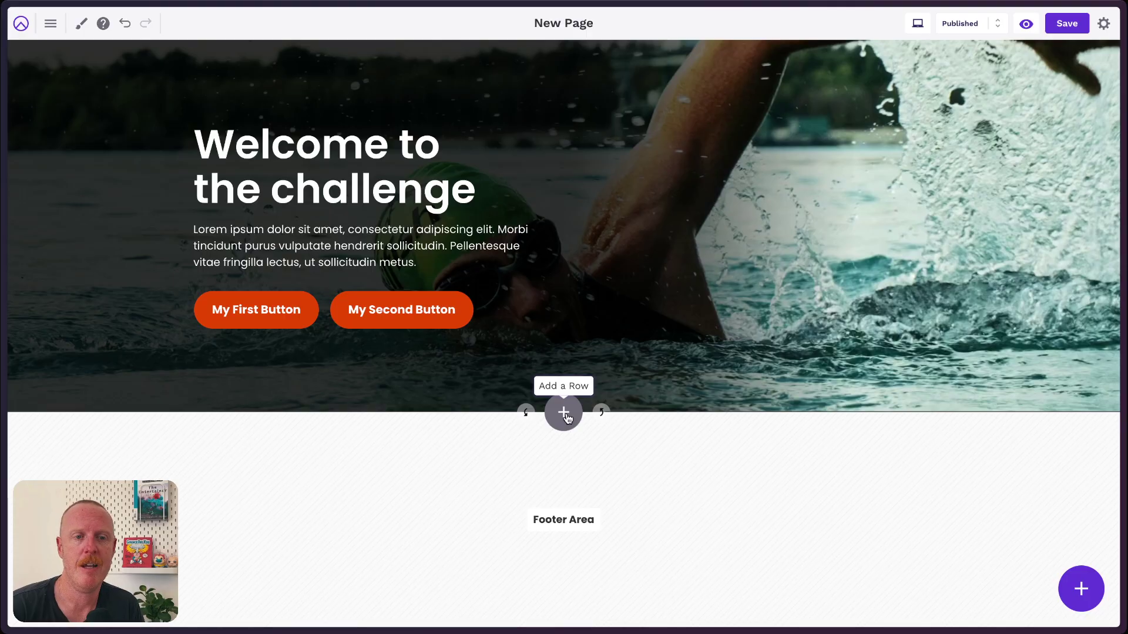
# Insert a row below the swimmer hero using the single narrow centred-column layout.
pyautogui.click(565, 415)
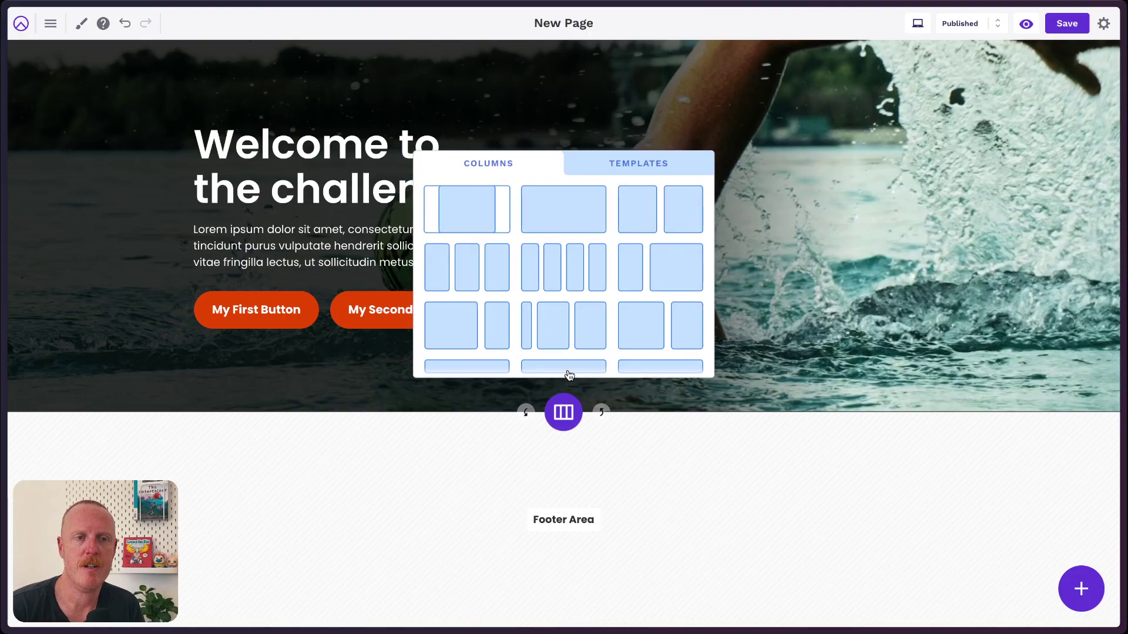
pyautogui.scroll(-2, 554, 284)
pyautogui.scroll(2, 554, 285)
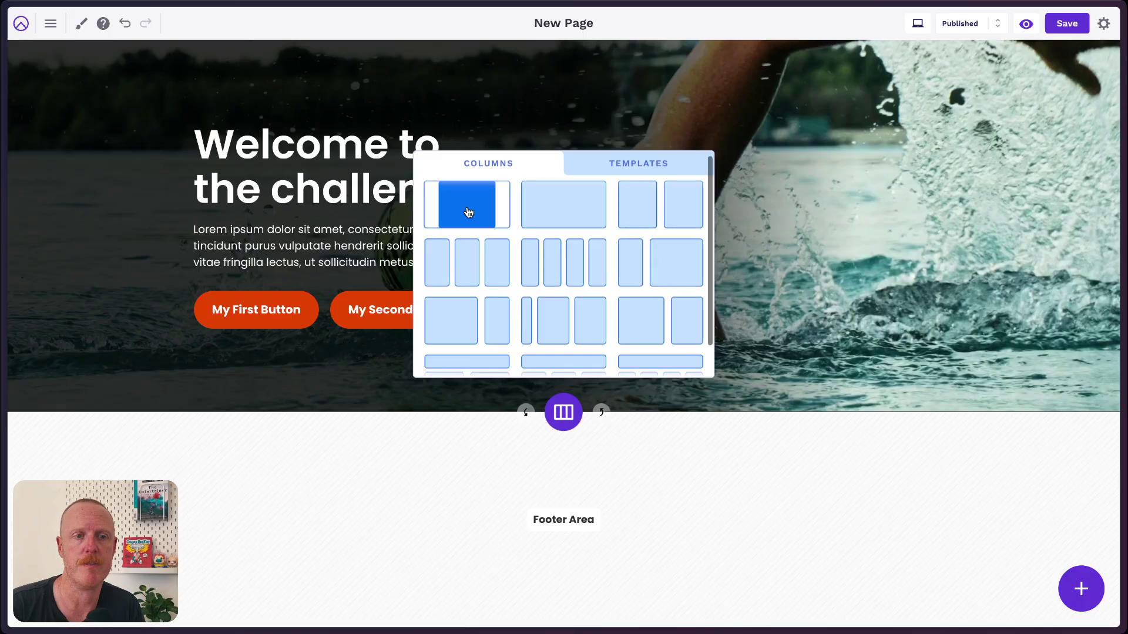
pyautogui.click(468, 212)
# Clone the hero heading, paragraph and button pair into the new row.
pyautogui.moveTo(265, 174)
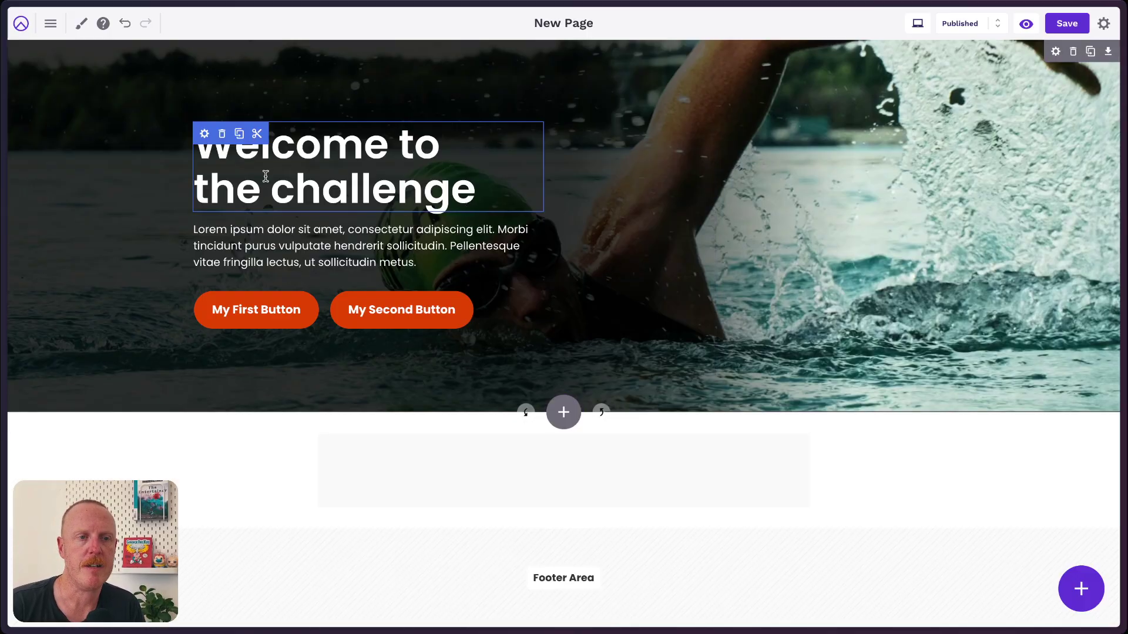
pyautogui.moveTo(519, 452); pyautogui.dragTo(519, 448)
pyautogui.click(238, 215)
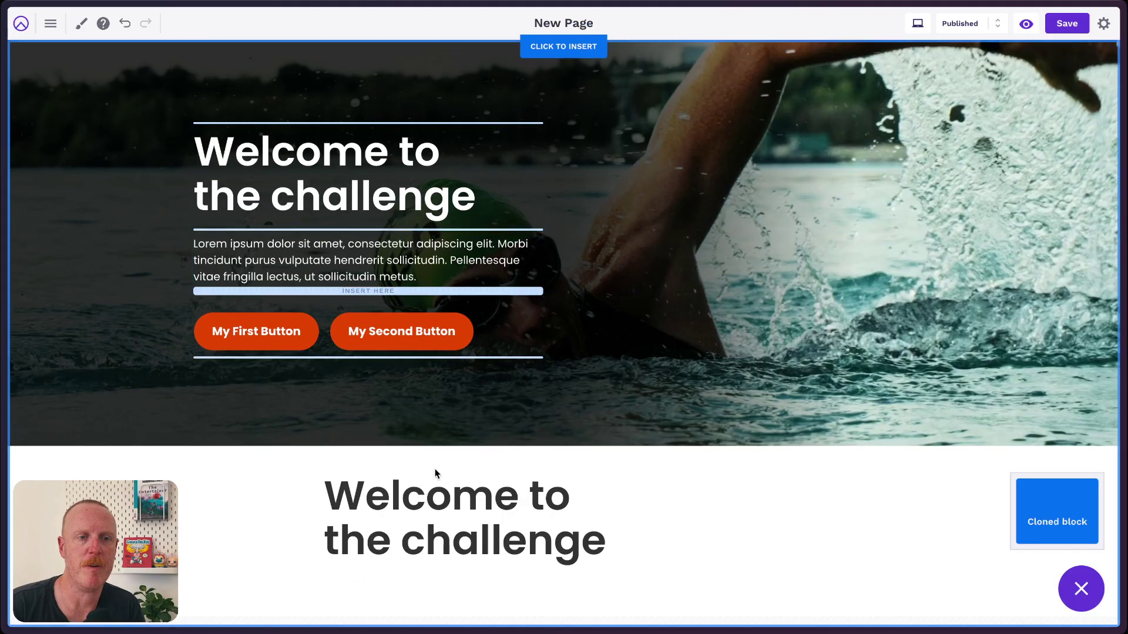
pyautogui.click(466, 547)
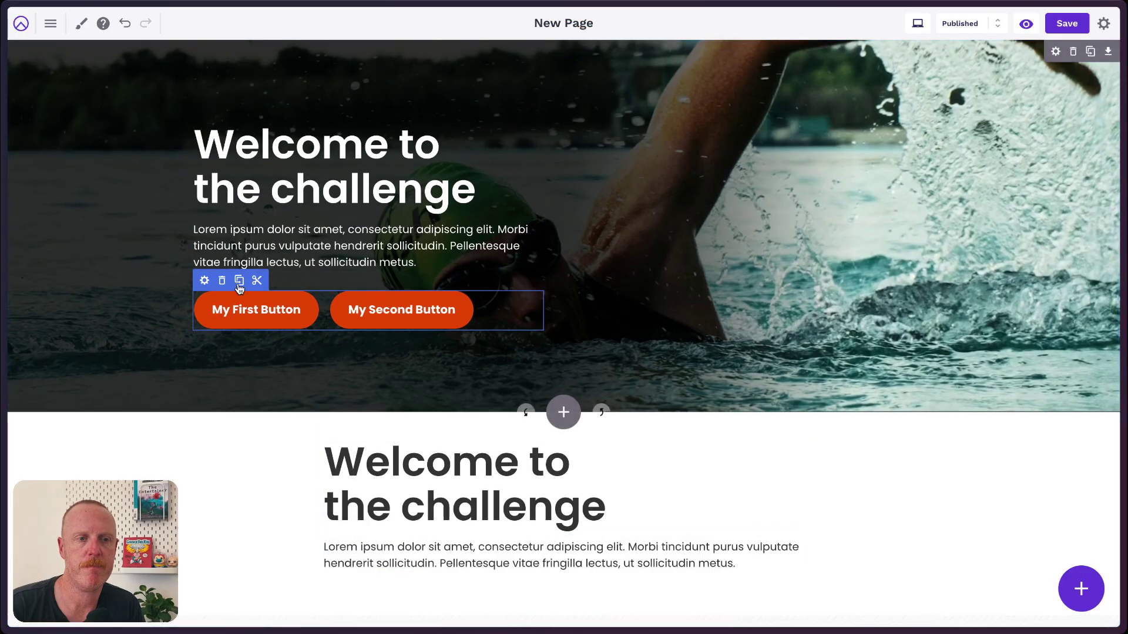
pyautogui.click(239, 280)
pyautogui.click(540, 596)
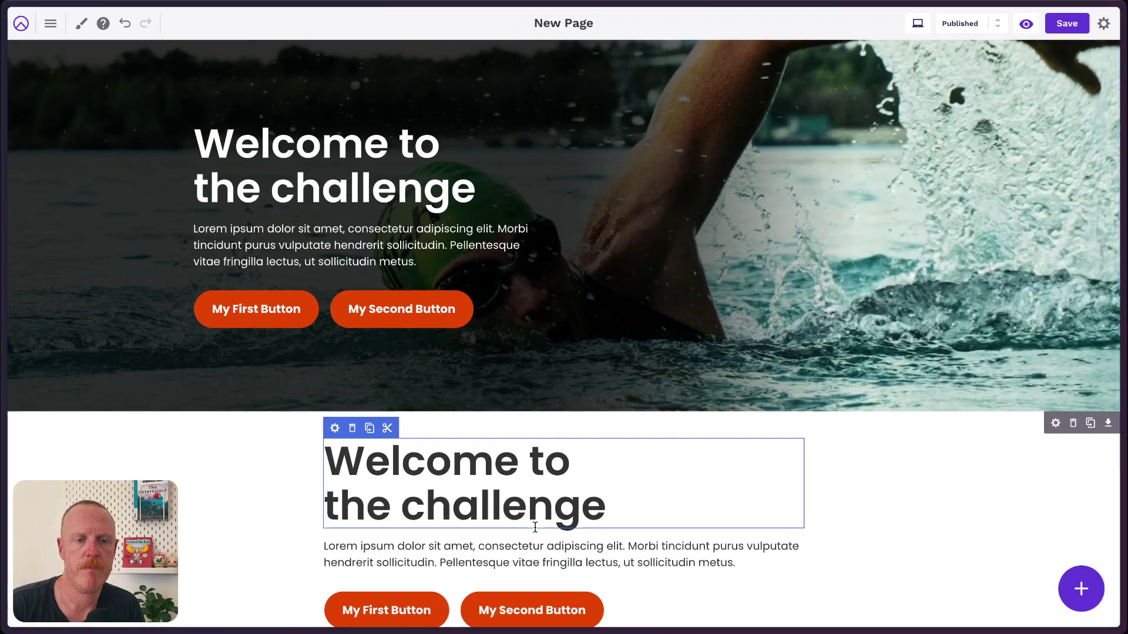
pyautogui.scroll(-1, 534, 517)
# Centre-align the copied heading and the copied paragraph.
pyautogui.click(488, 420)
pyautogui.doubleClick(488, 420)
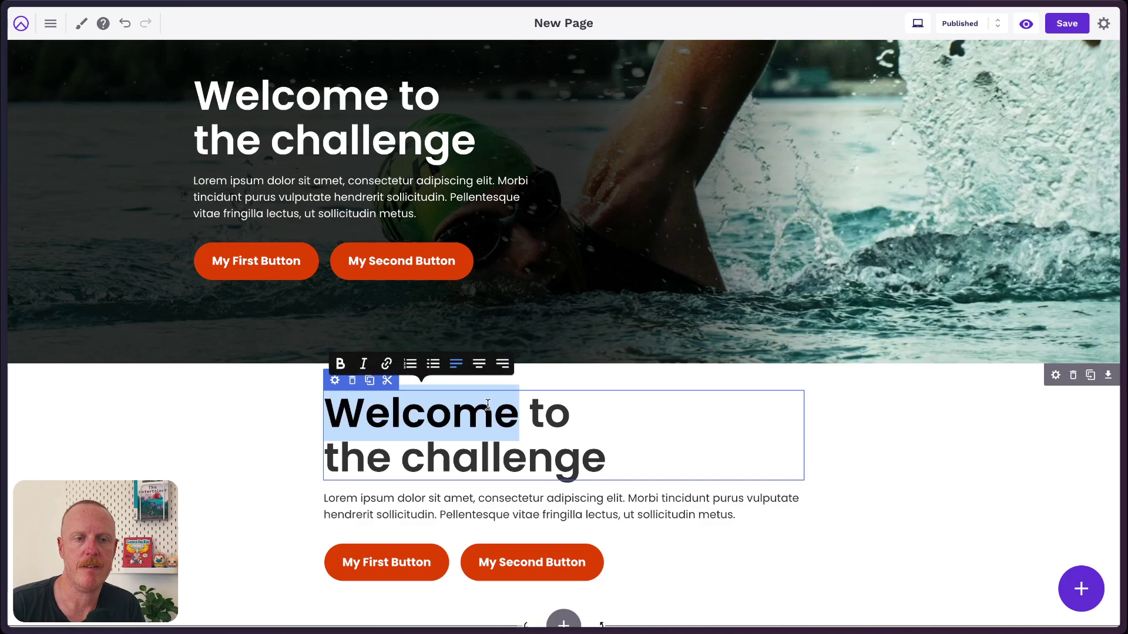
pyautogui.click(479, 366)
pyautogui.click(535, 518)
pyautogui.doubleClick(535, 519)
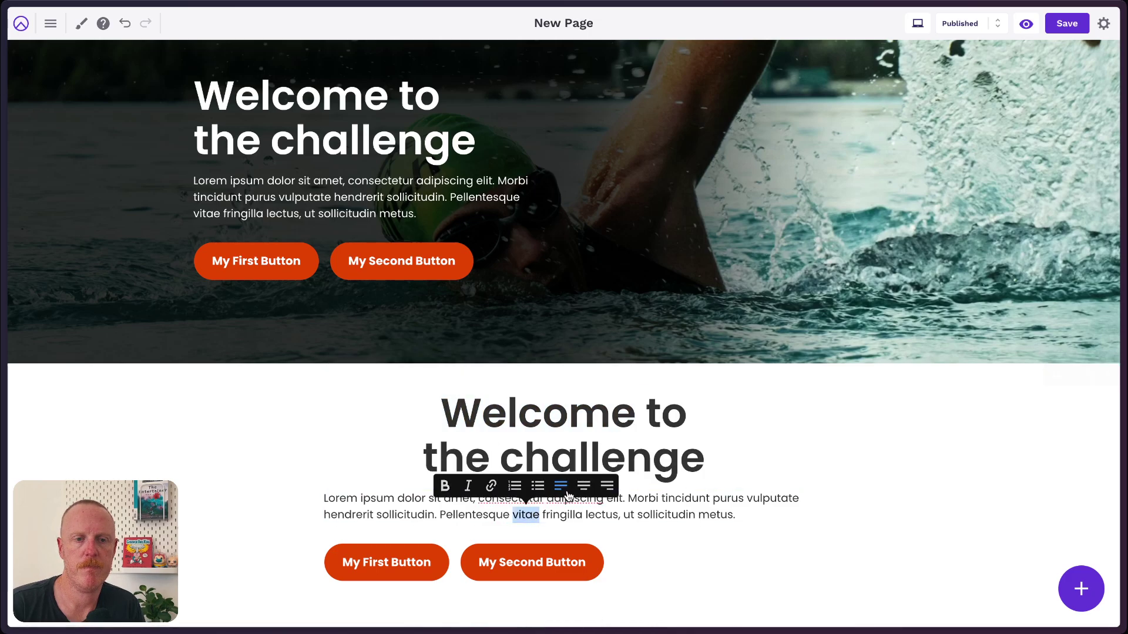
pyautogui.click(583, 486)
# Set the copied button group's alignment to Center.
pyautogui.click(334, 549)
pyautogui.click(333, 535)
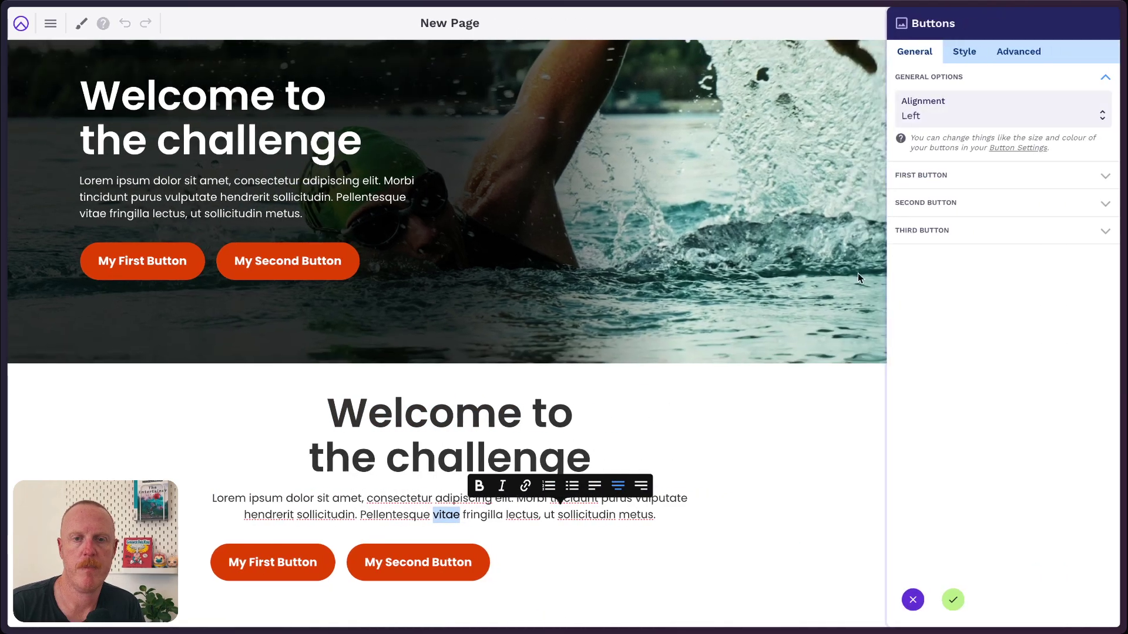
pyautogui.click(970, 115)
pyautogui.click(970, 131)
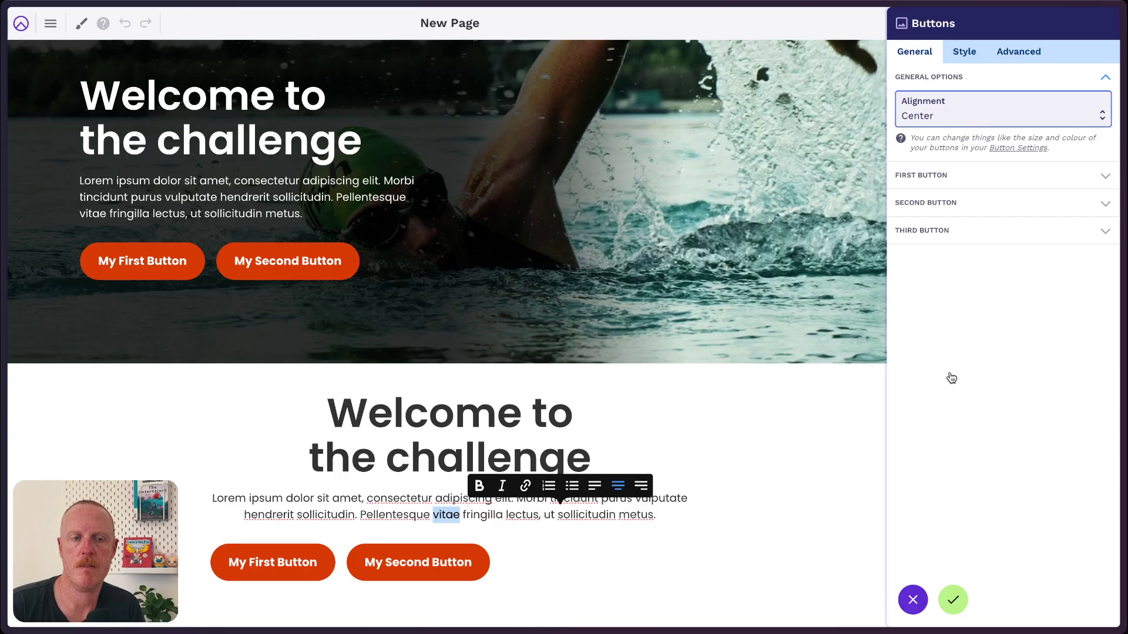
pyautogui.click(953, 600)
pyautogui.scroll(-1, 878, 457)
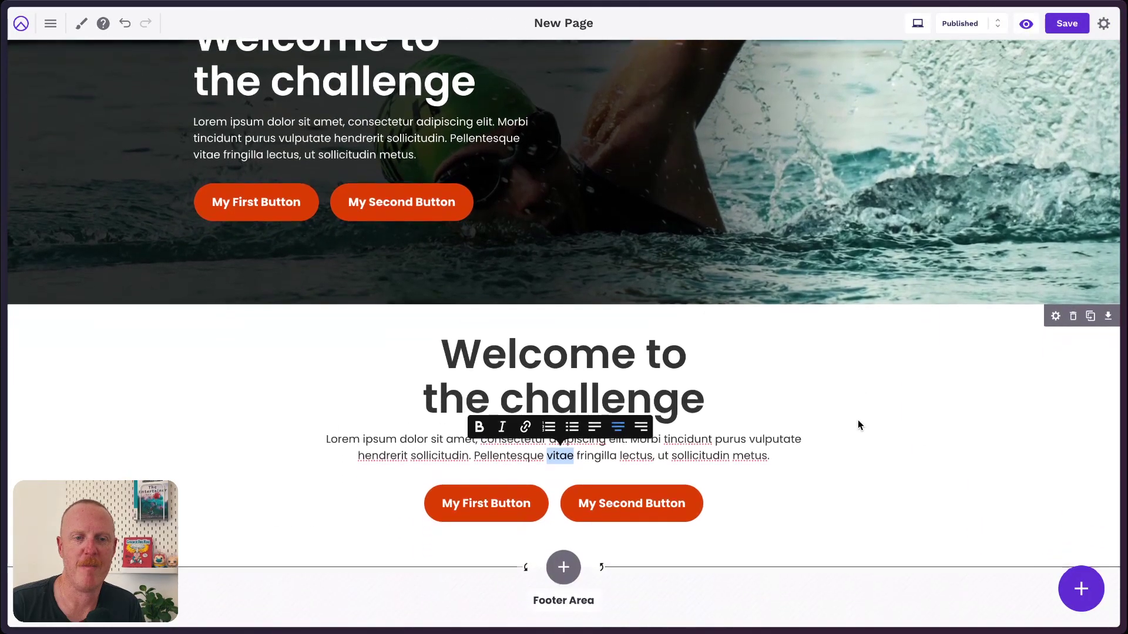
pyautogui.click(1055, 318)
# Set the row's vertical spacing to 120.
pyautogui.click(1035, 51)
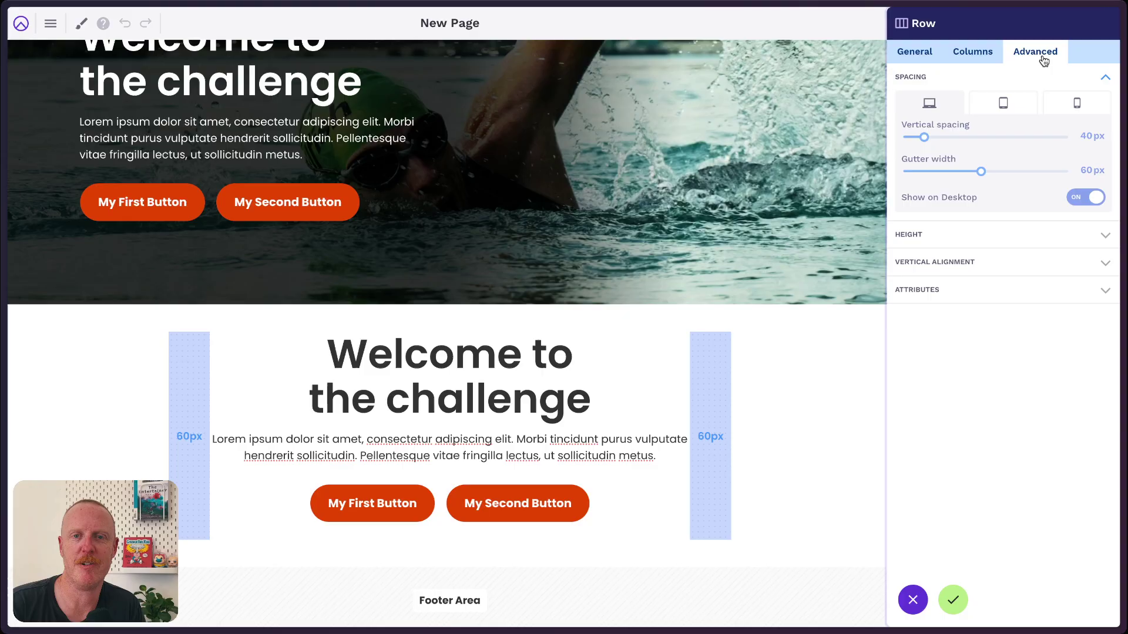
pyautogui.doubleClick(1086, 134)
pyautogui.write('120')
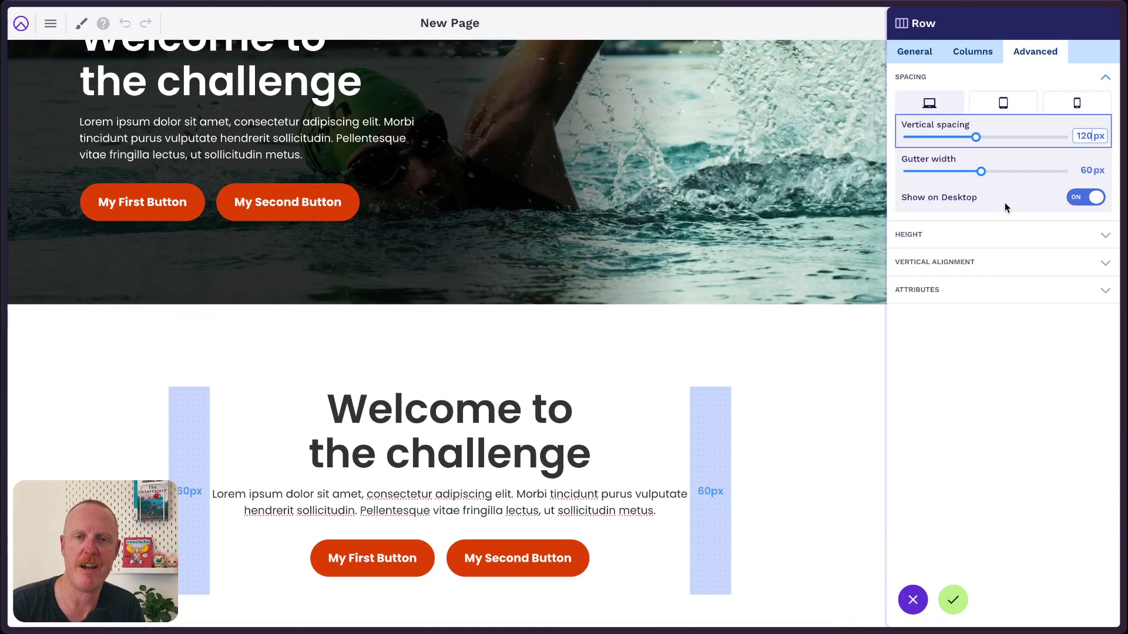
# Use the swimmer photo as the row background with a black background colour.
pyautogui.click(915, 51)
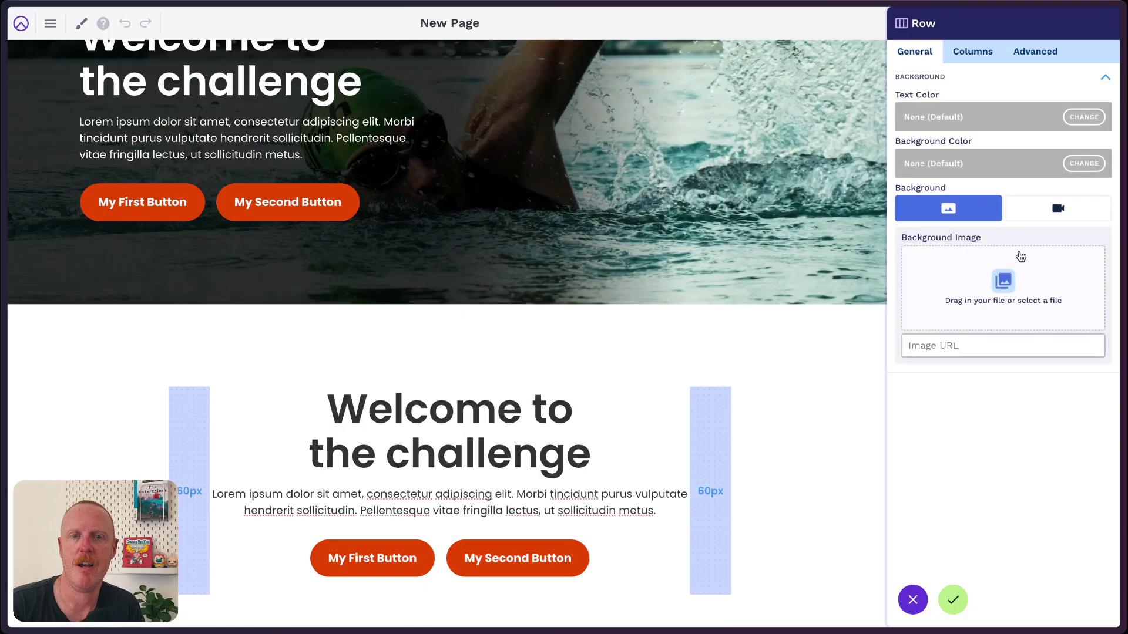
pyautogui.click(998, 281)
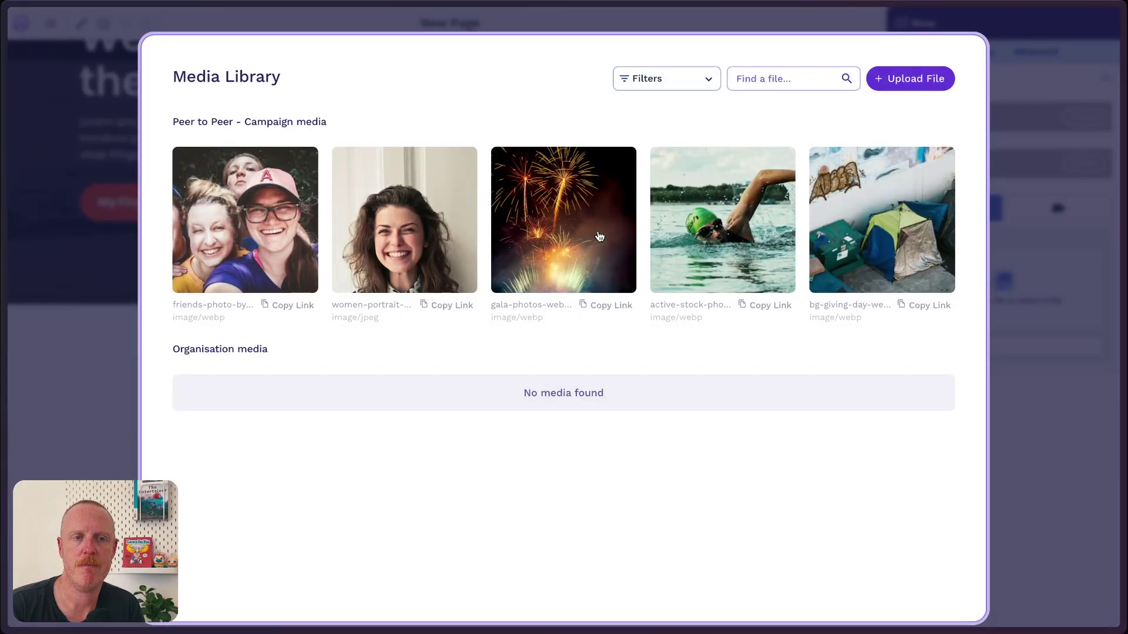
pyautogui.click(742, 247)
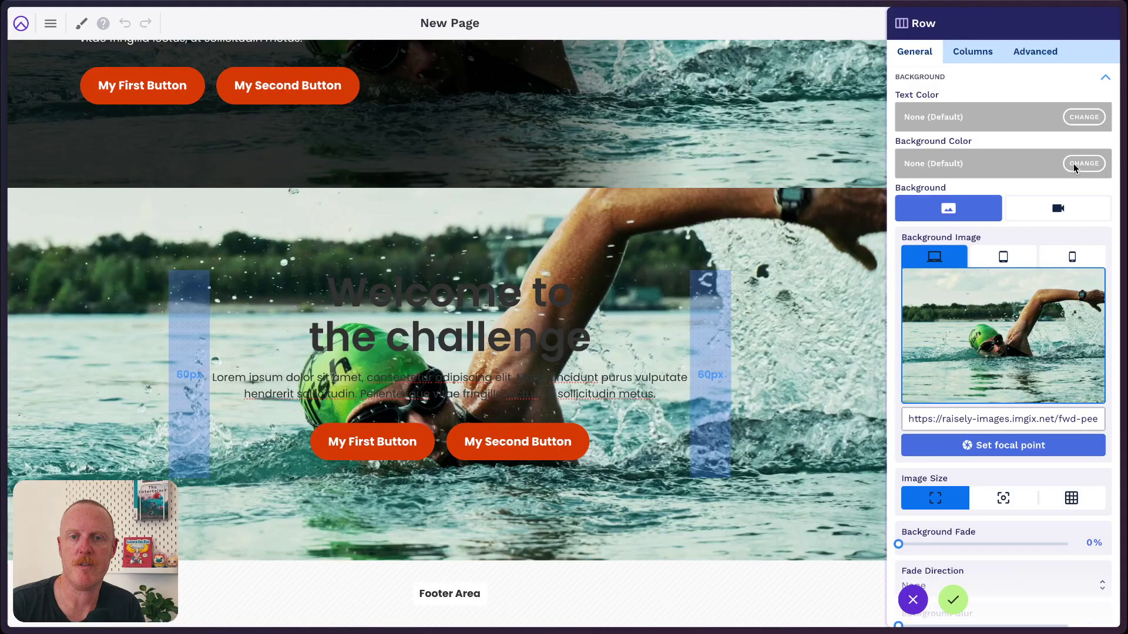
pyautogui.click(1084, 163)
pyautogui.click(1065, 376)
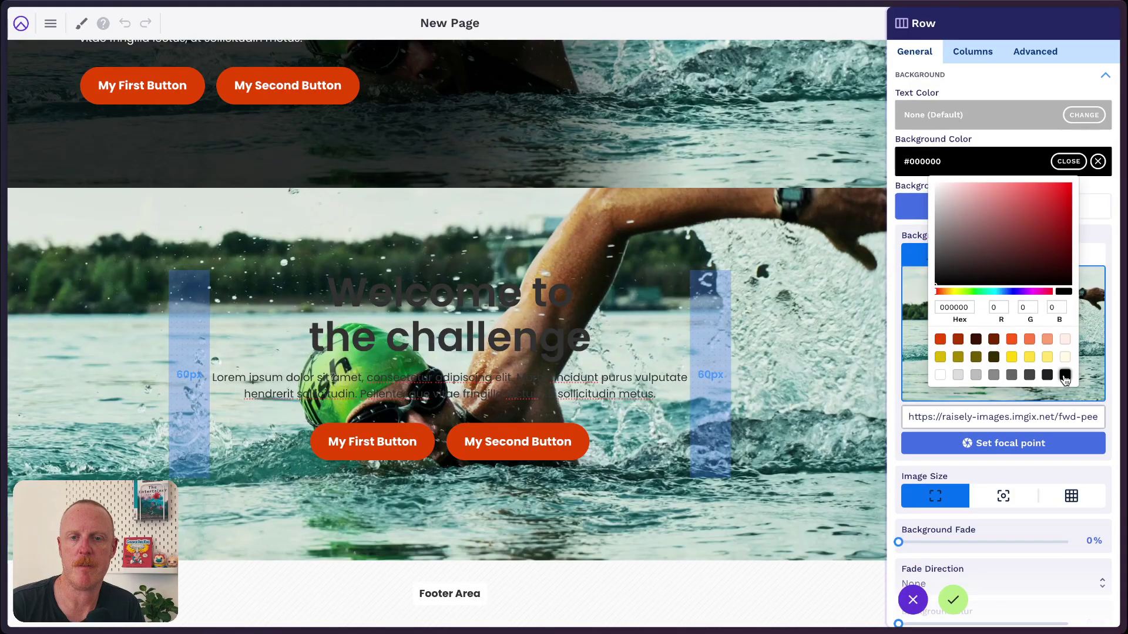
# Make the row text white and fade the background image 60%, then apply.
pyautogui.click(1083, 116)
pyautogui.click(940, 329)
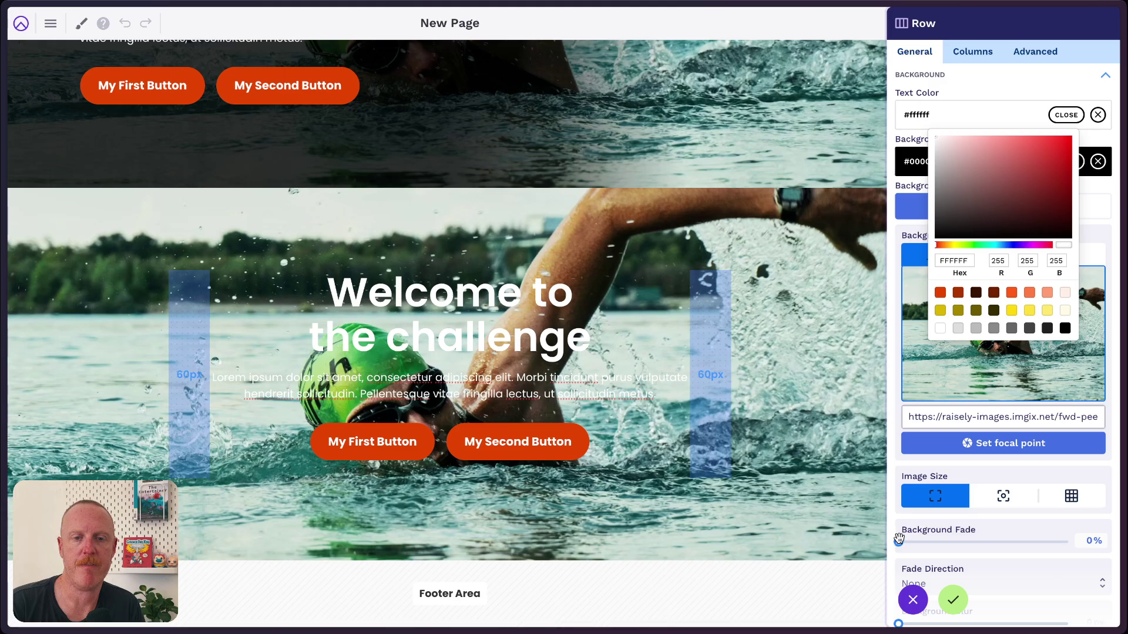
pyautogui.moveTo(899, 540); pyautogui.dragTo(1003, 539)
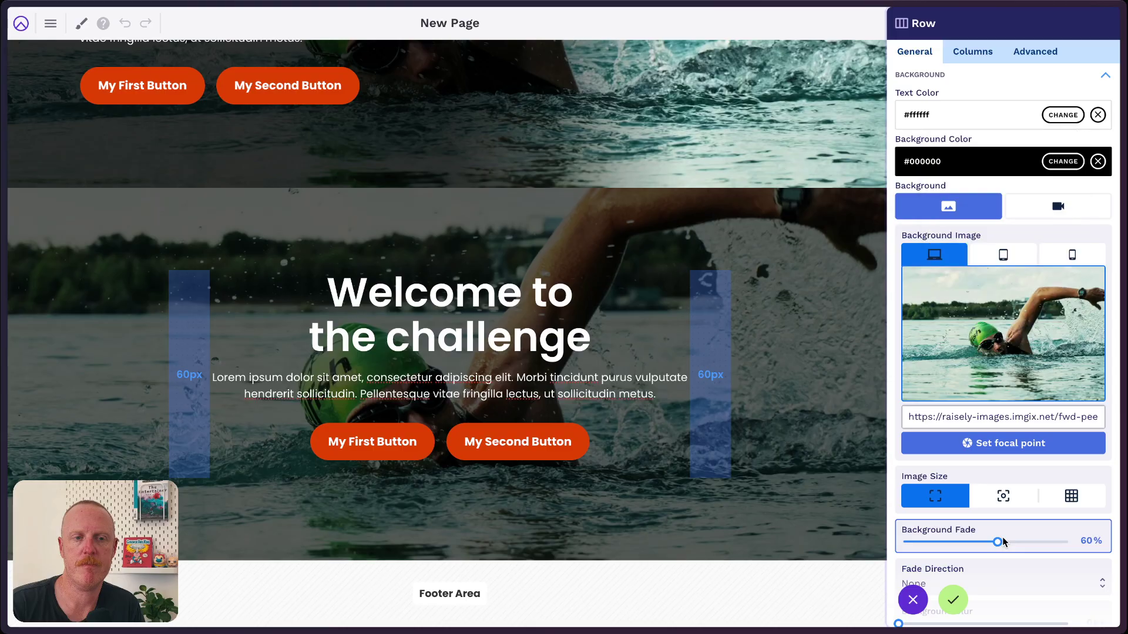
pyautogui.click(952, 601)
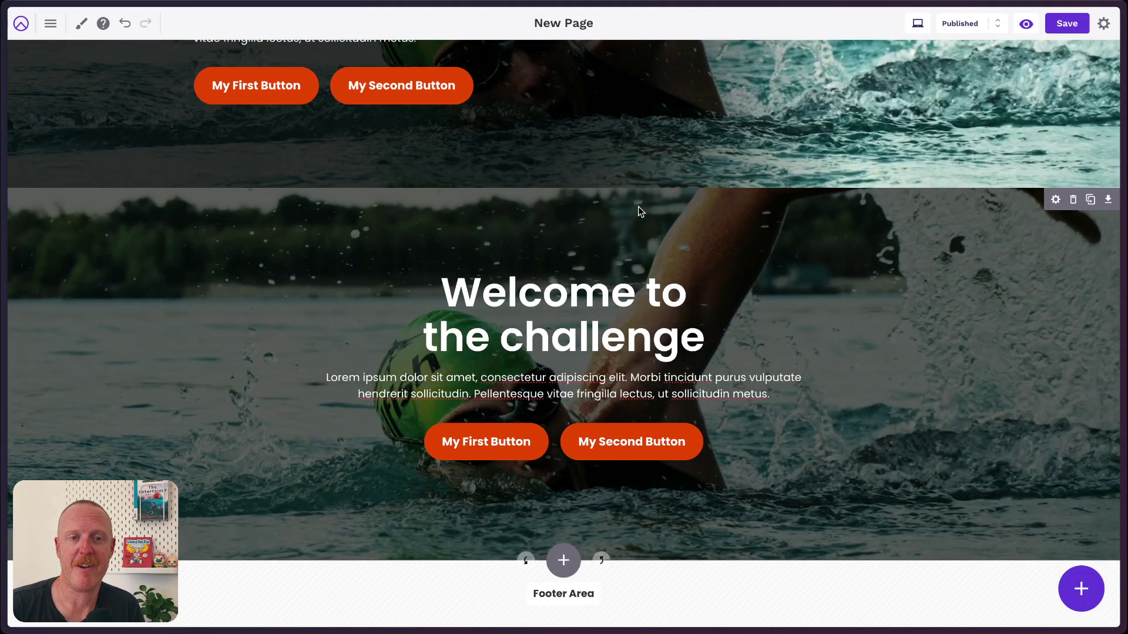
# Delete the centred 'Welcome to the challenge' section below the original hero.
pyautogui.scroll(4, 808, 241)
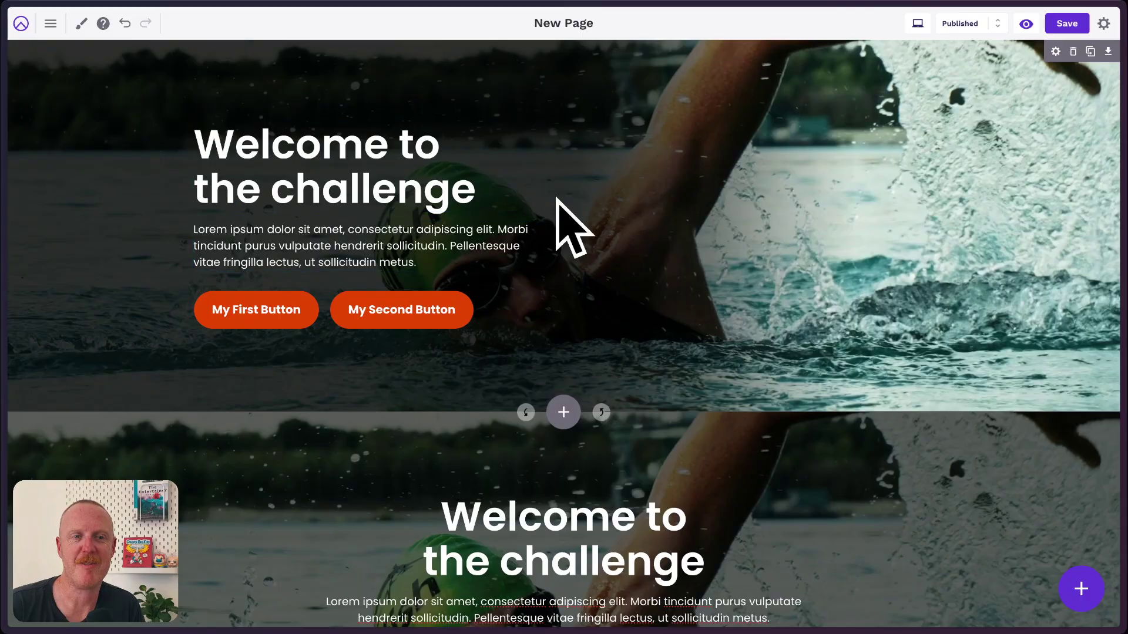
pyautogui.scroll(-4, 757, 229)
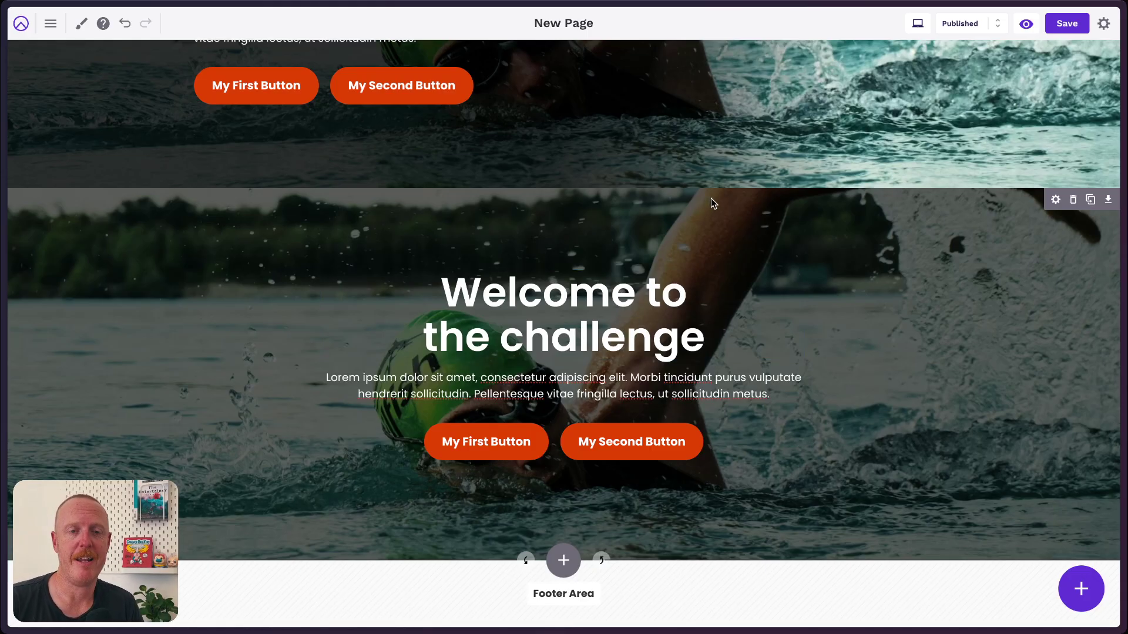
pyautogui.click(1073, 201)
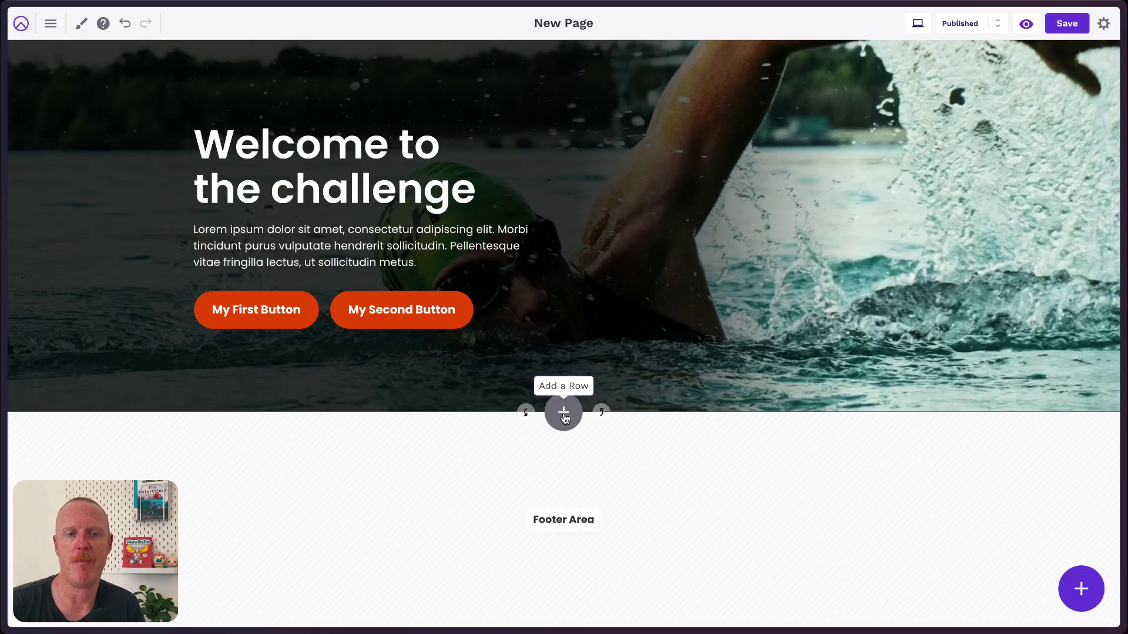
# Insert a row below the hero using the 1-2-1 column layout.
pyautogui.click(563, 415)
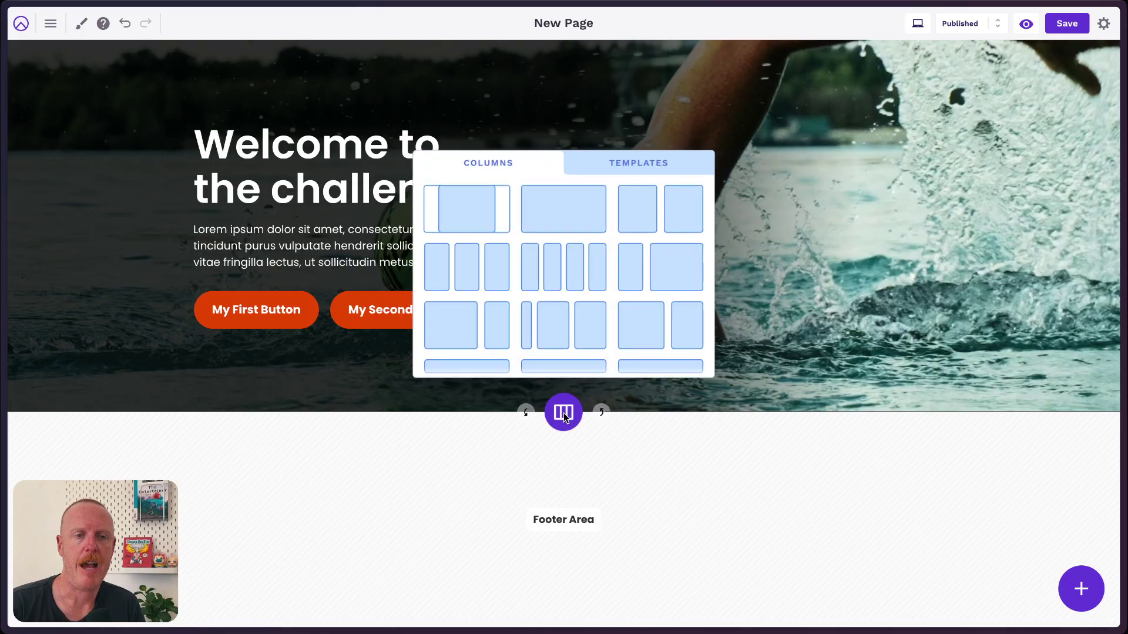
pyautogui.scroll(-1, 572, 306)
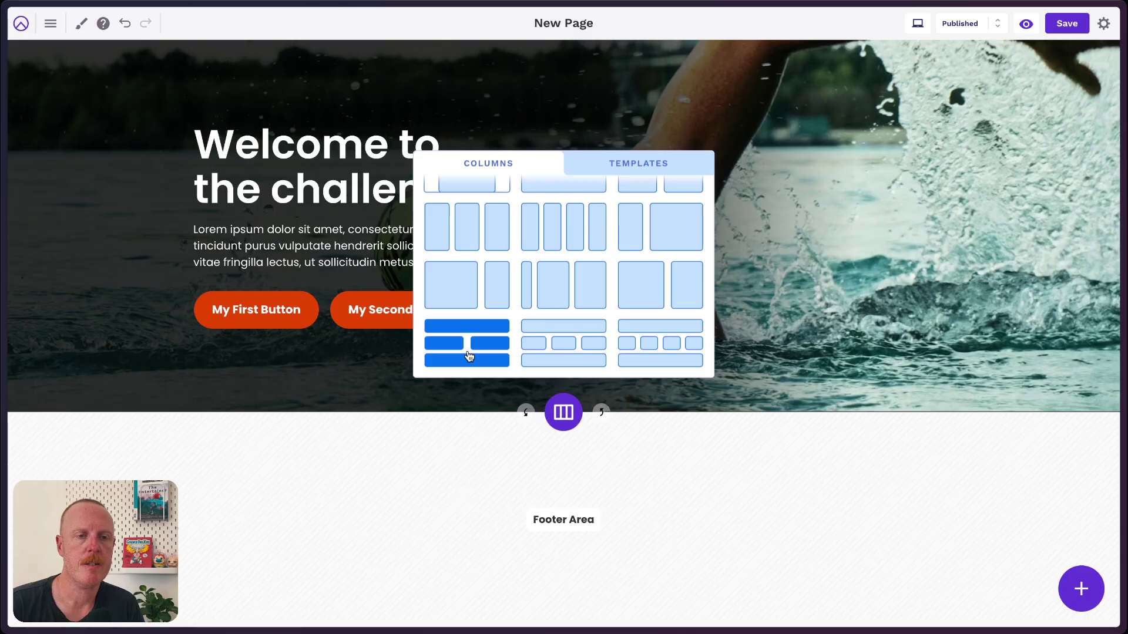
pyautogui.click(470, 356)
pyautogui.scroll(-2, 579, 344)
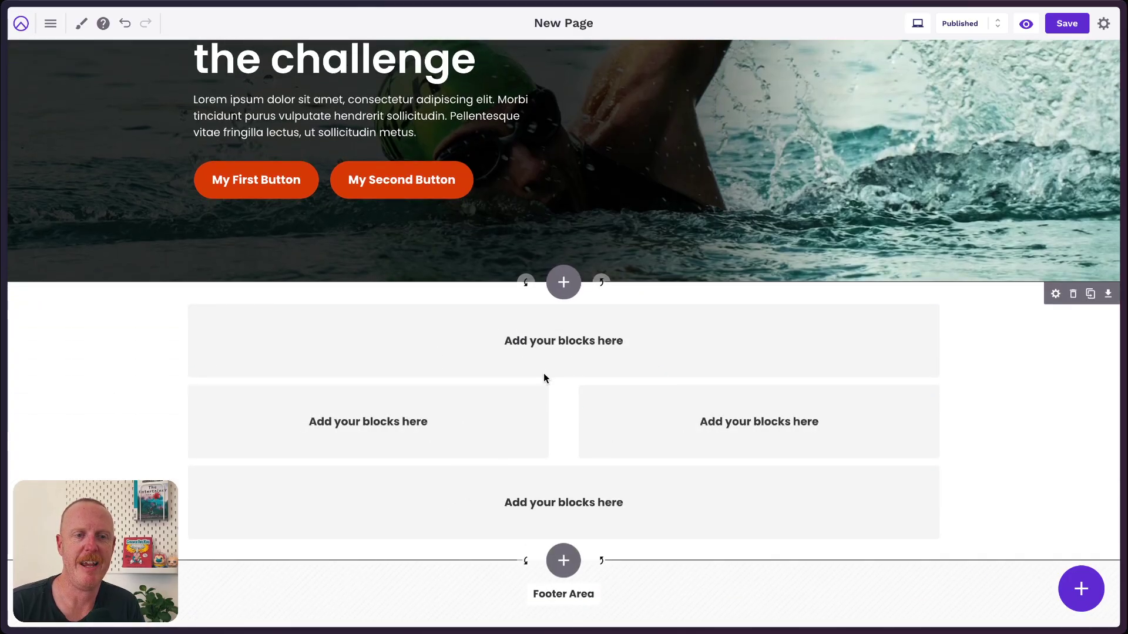
pyautogui.scroll(1, 544, 376)
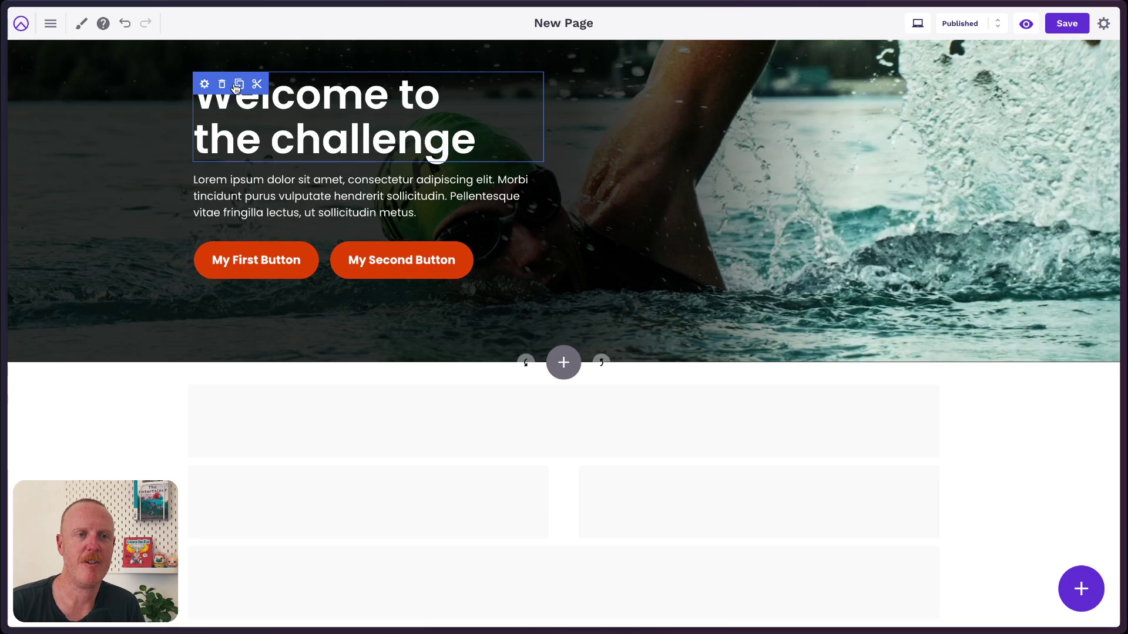
# Clone the hero heading and button pair into the new 1-2-1 row.
pyautogui.click(239, 85)
pyautogui.click(552, 390)
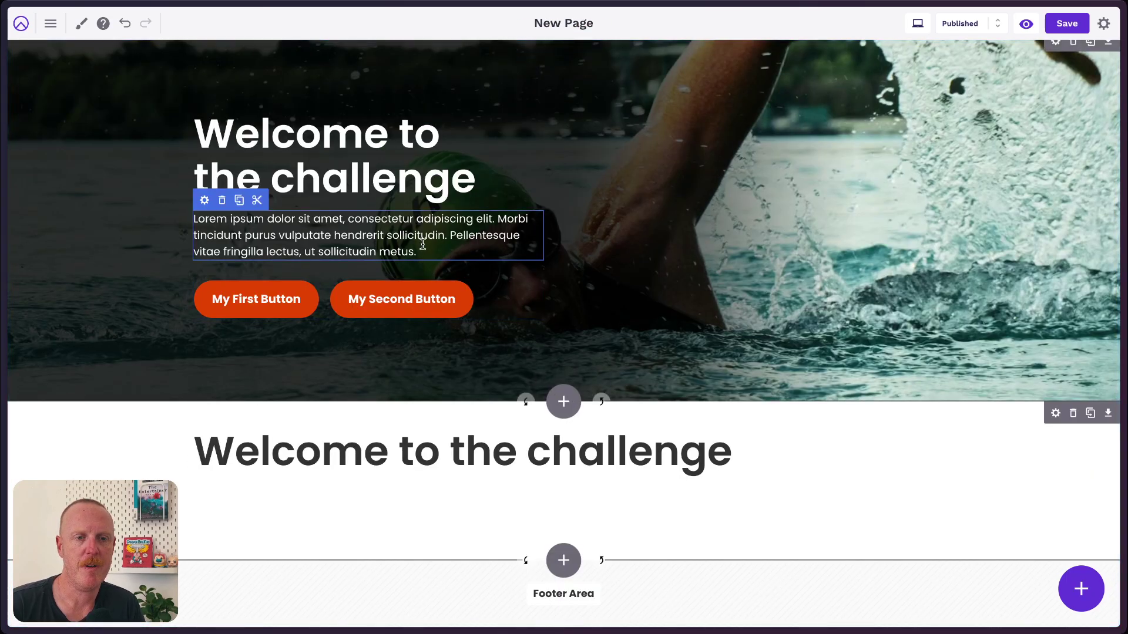
pyautogui.click(239, 270)
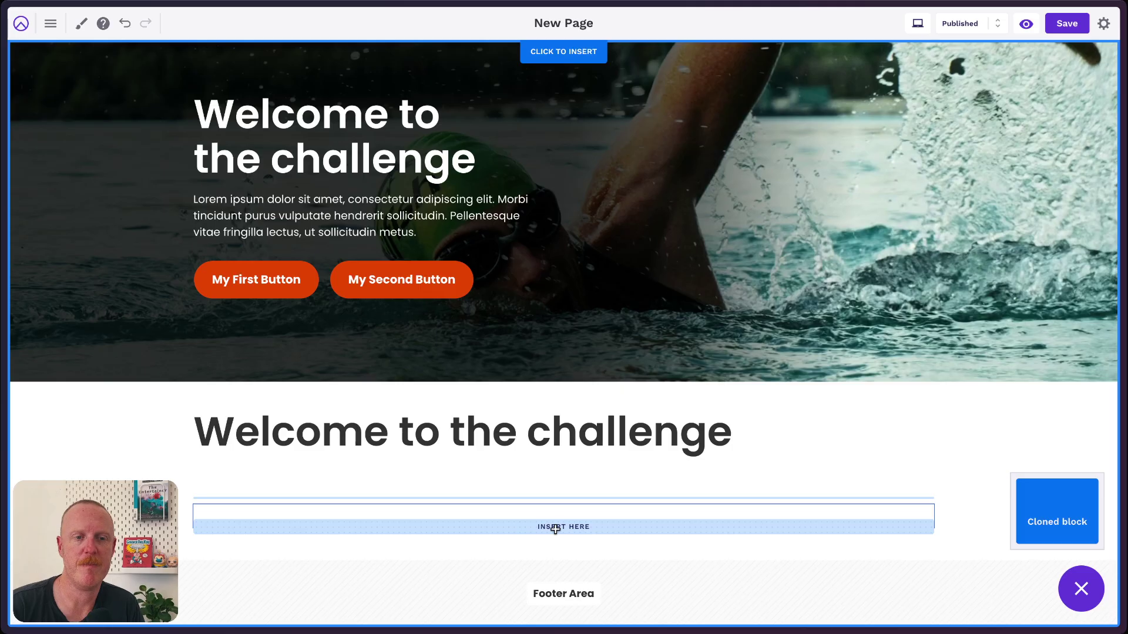
pyautogui.click(555, 529)
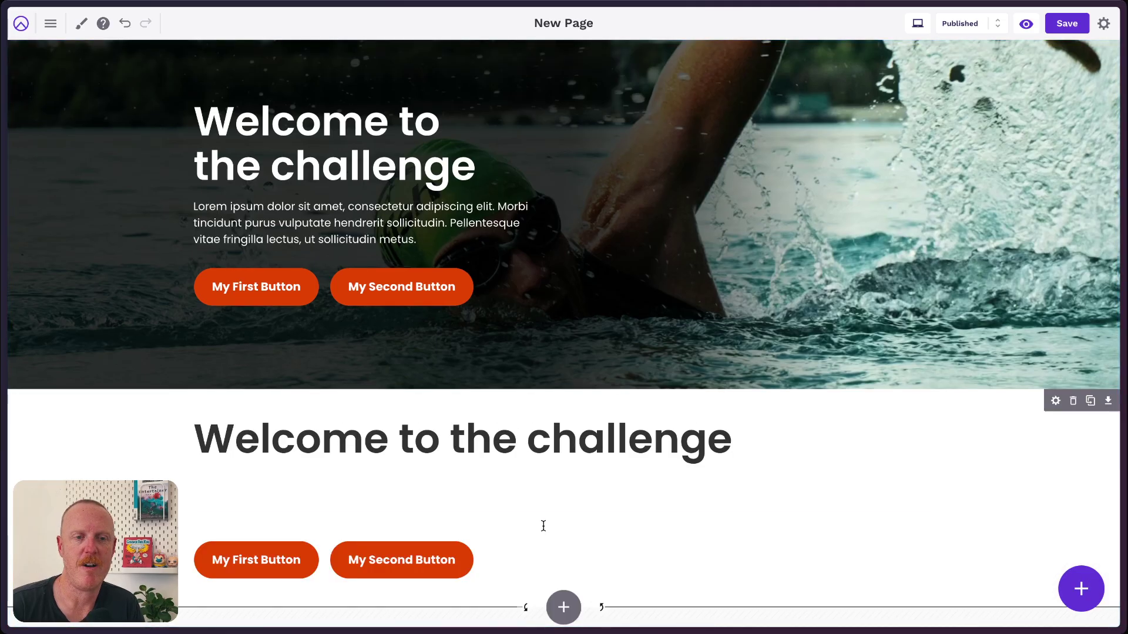
# Centre-align the copied heading and set the copied buttons' alignment to Center.
pyautogui.doubleClick(485, 445)
pyautogui.click(540, 389)
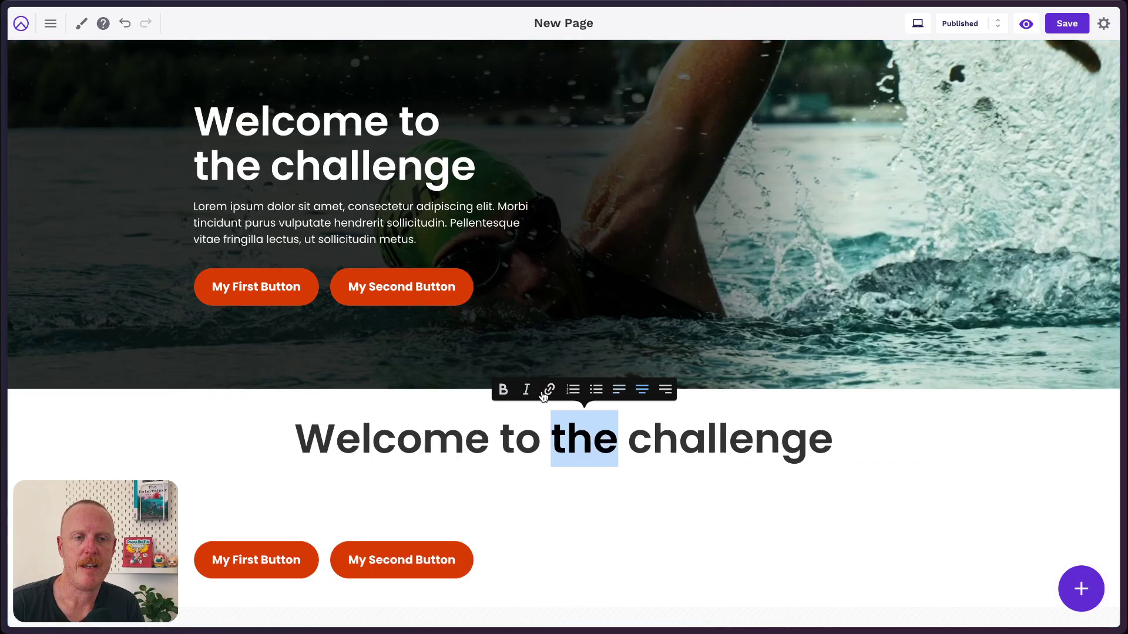
pyautogui.click(203, 532)
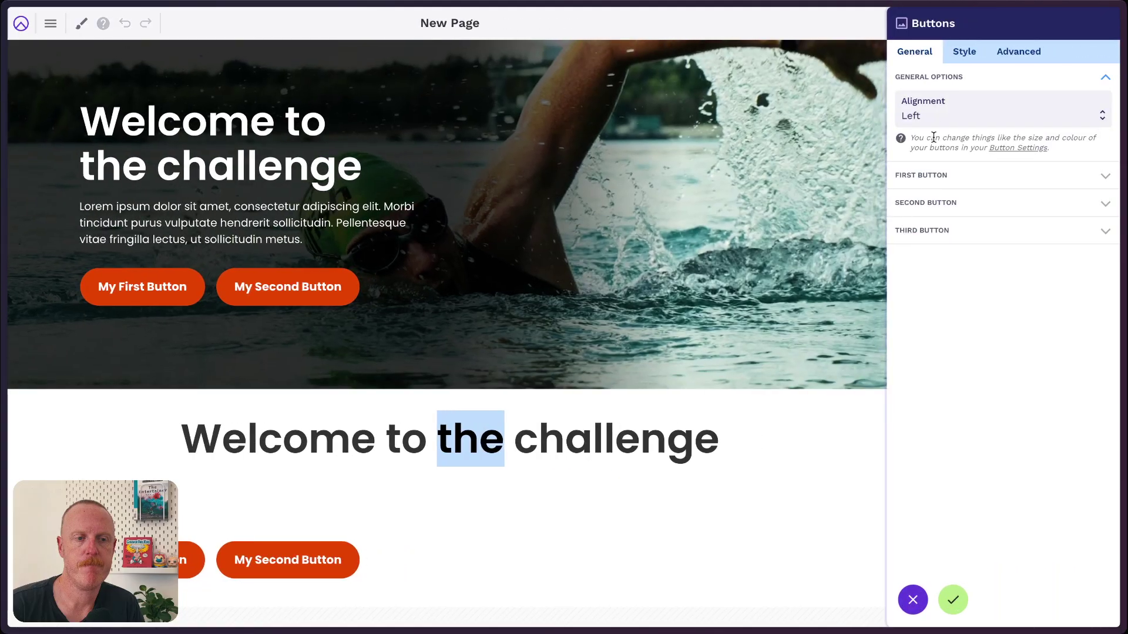
pyautogui.click(934, 130)
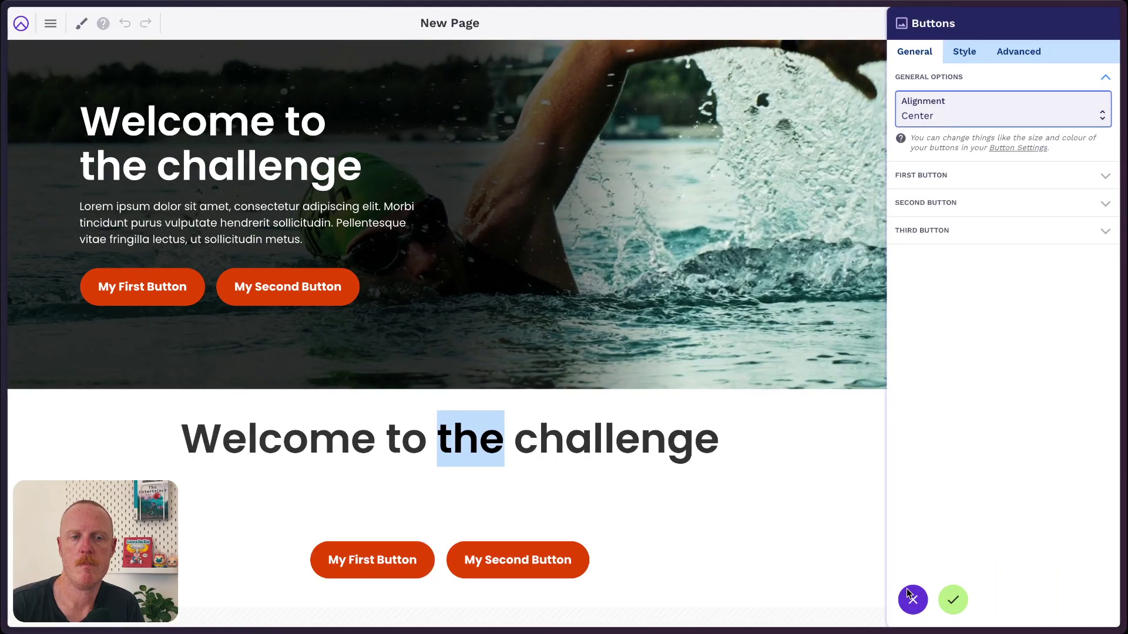
pyautogui.click(956, 601)
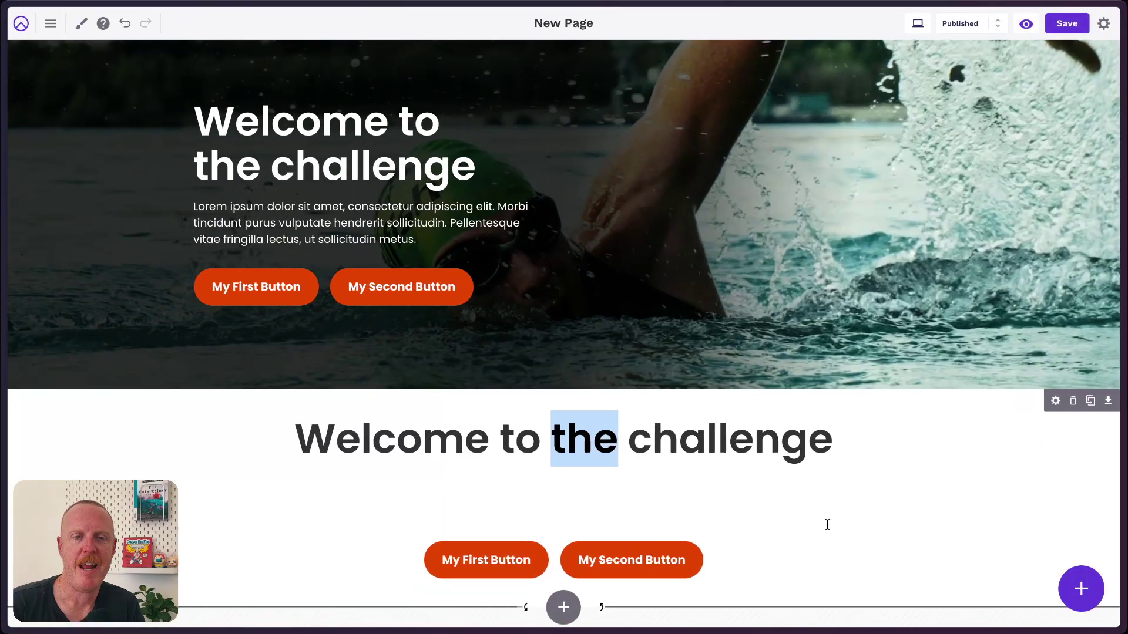
pyautogui.click(1081, 588)
# Insert a Leaderboard block under the heading and duplicate it into the right column.
pyautogui.click(1035, 587)
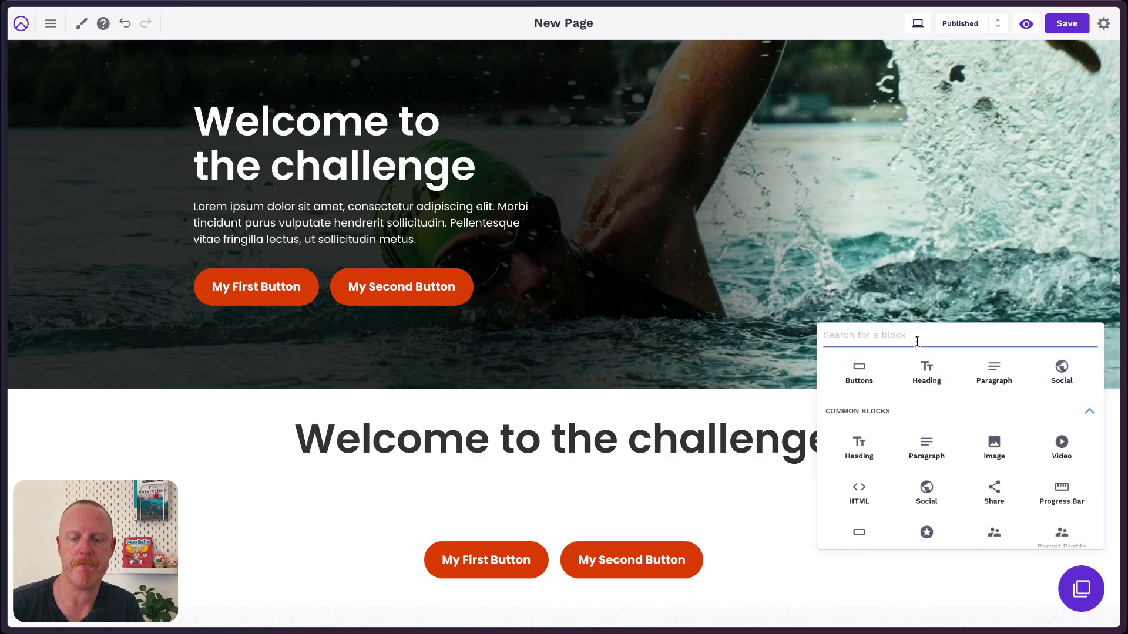
pyautogui.write('lead')
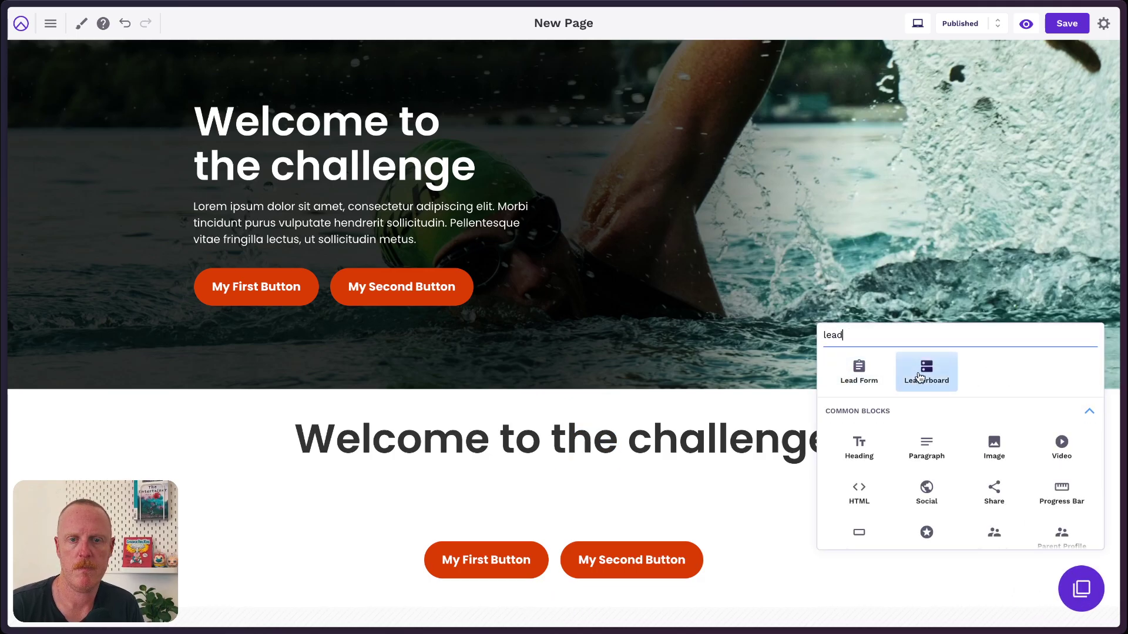
pyautogui.click(920, 378)
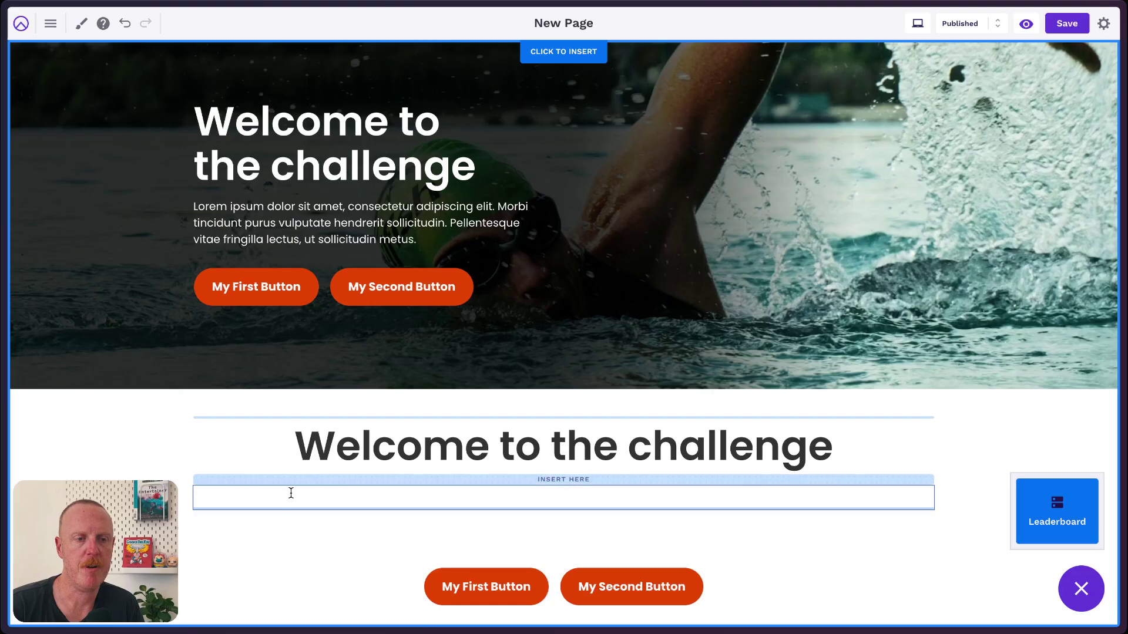
pyautogui.click(292, 496)
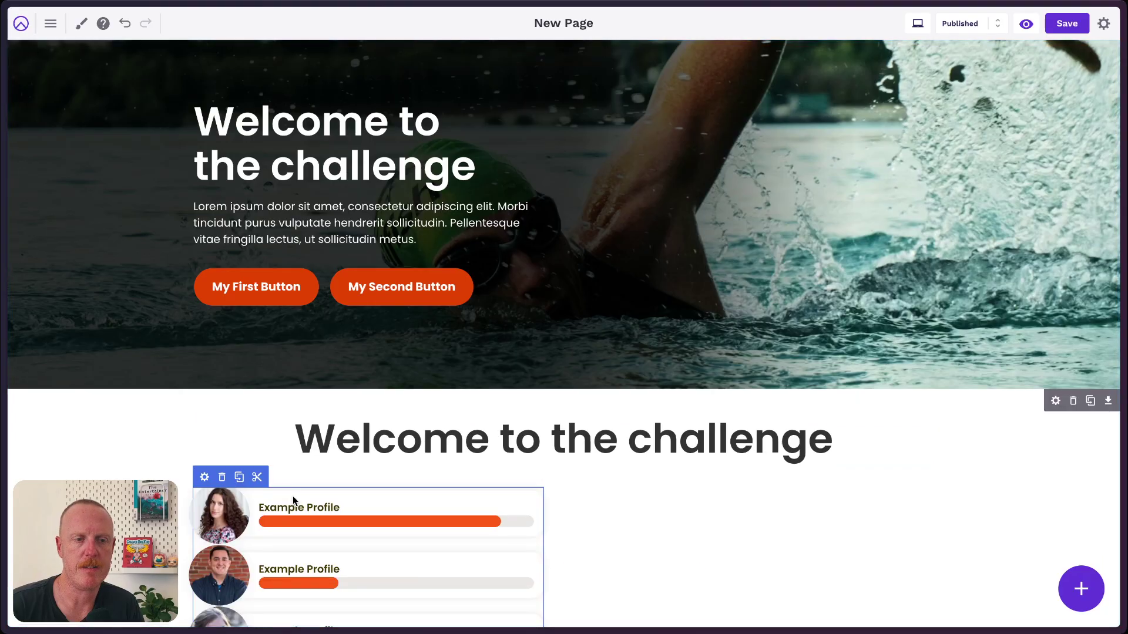
pyautogui.click(239, 478)
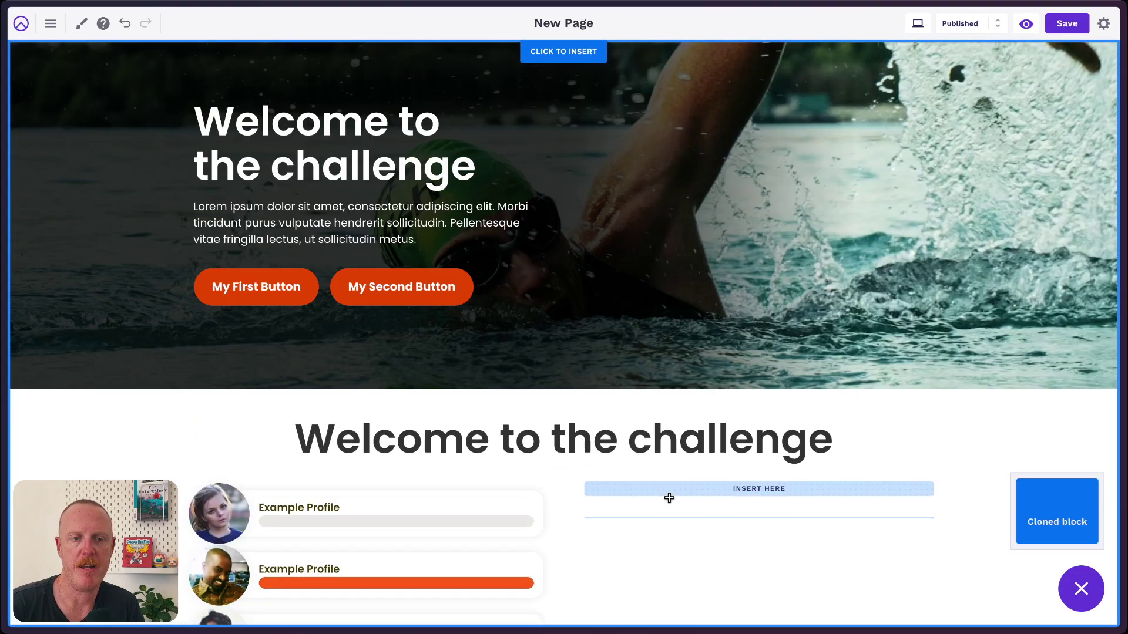
pyautogui.click(669, 499)
pyautogui.scroll(-5, 711, 484)
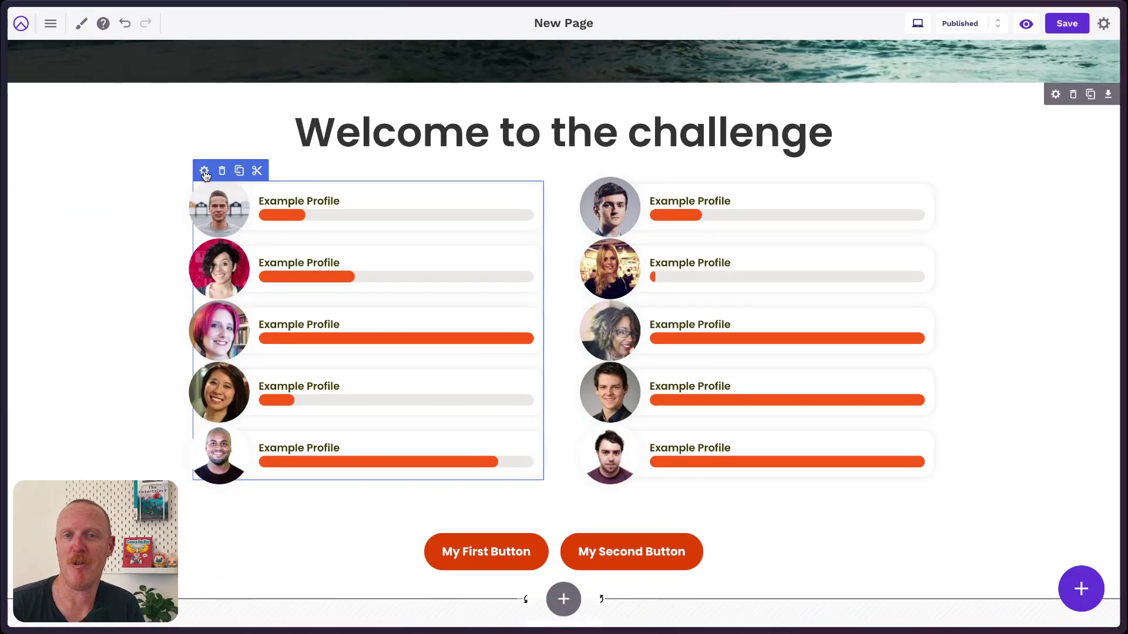
# Set the right leaderboard's Profile Type to Team Fundraisers.
pyautogui.click(204, 172)
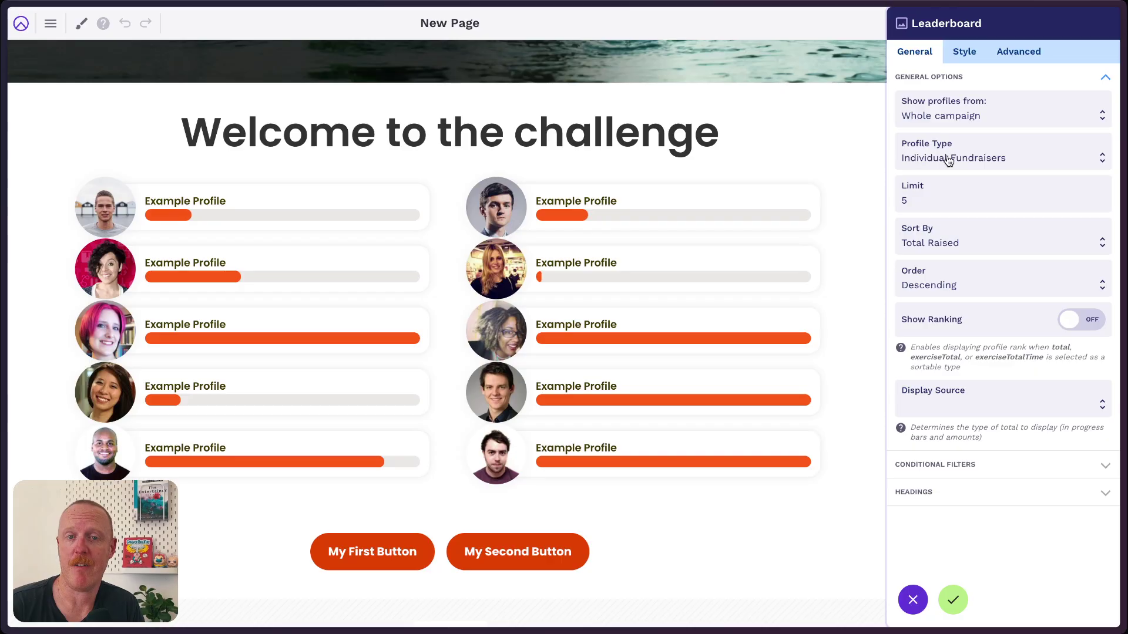
pyautogui.click(952, 594)
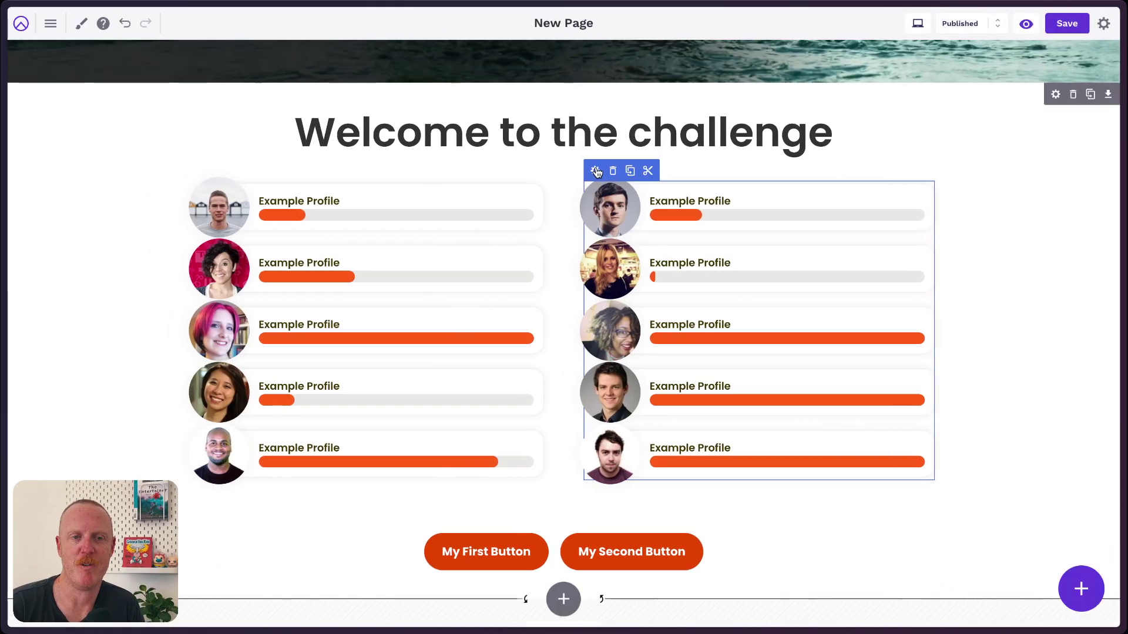
pyautogui.click(595, 172)
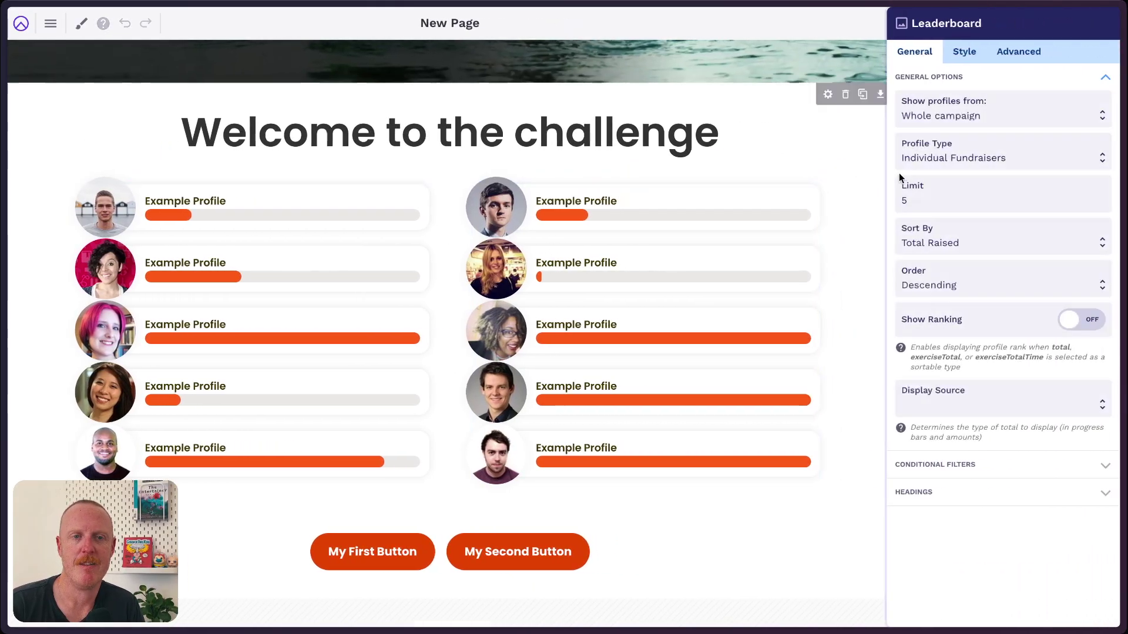
pyautogui.click(967, 170)
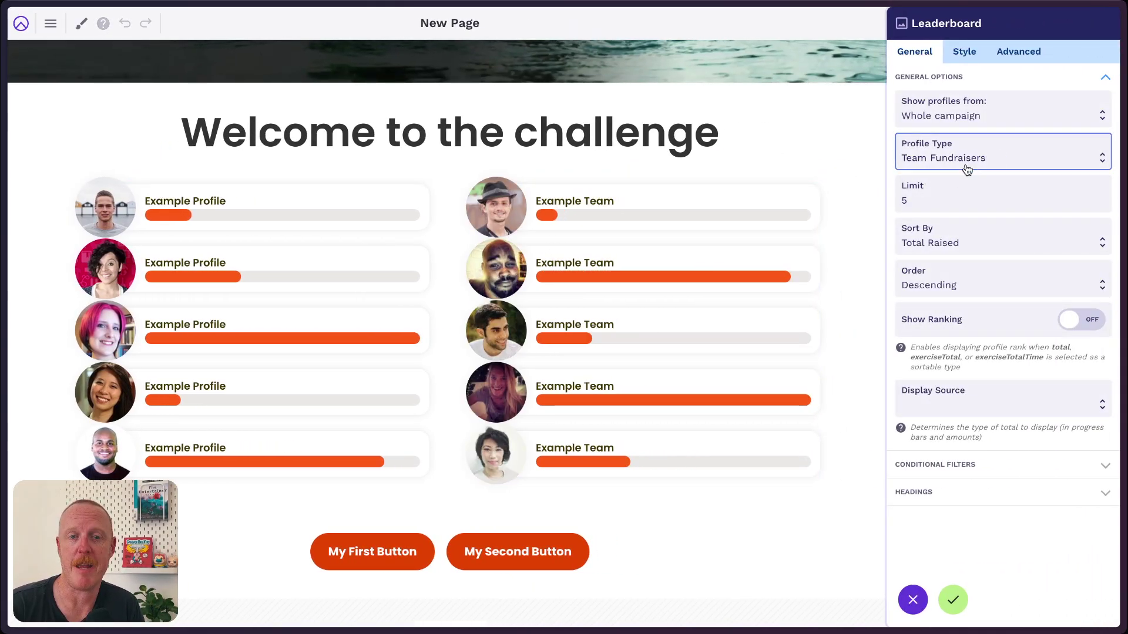
pyautogui.click(955, 597)
pyautogui.scroll(2, 523, 355)
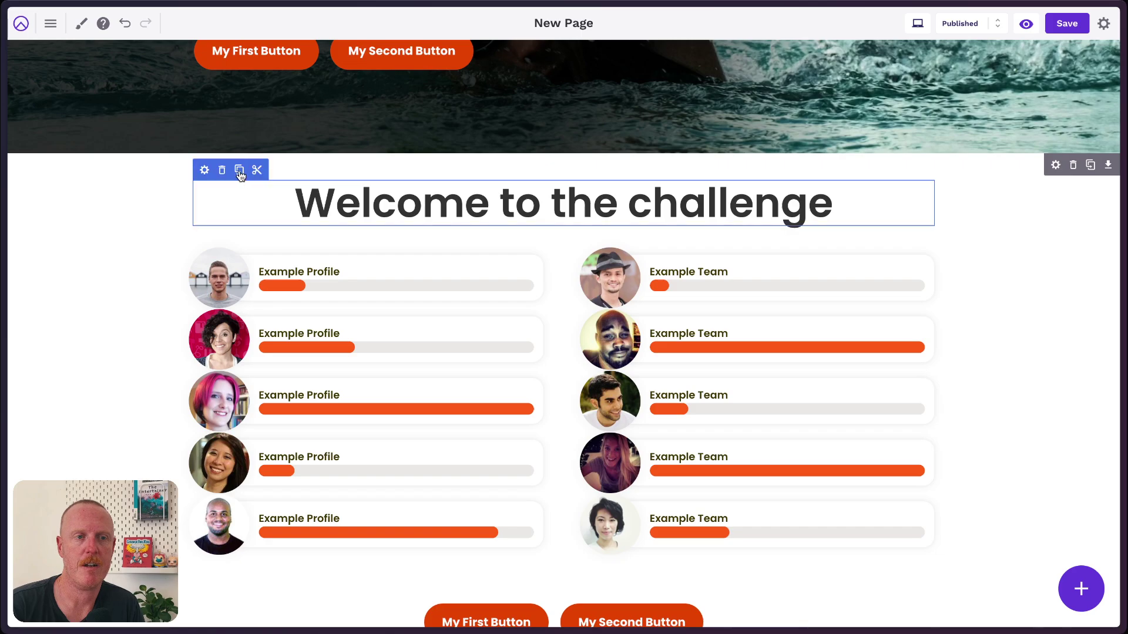
# Clone the heading into both columns above the individual and team leaderboards.
pyautogui.click(239, 170)
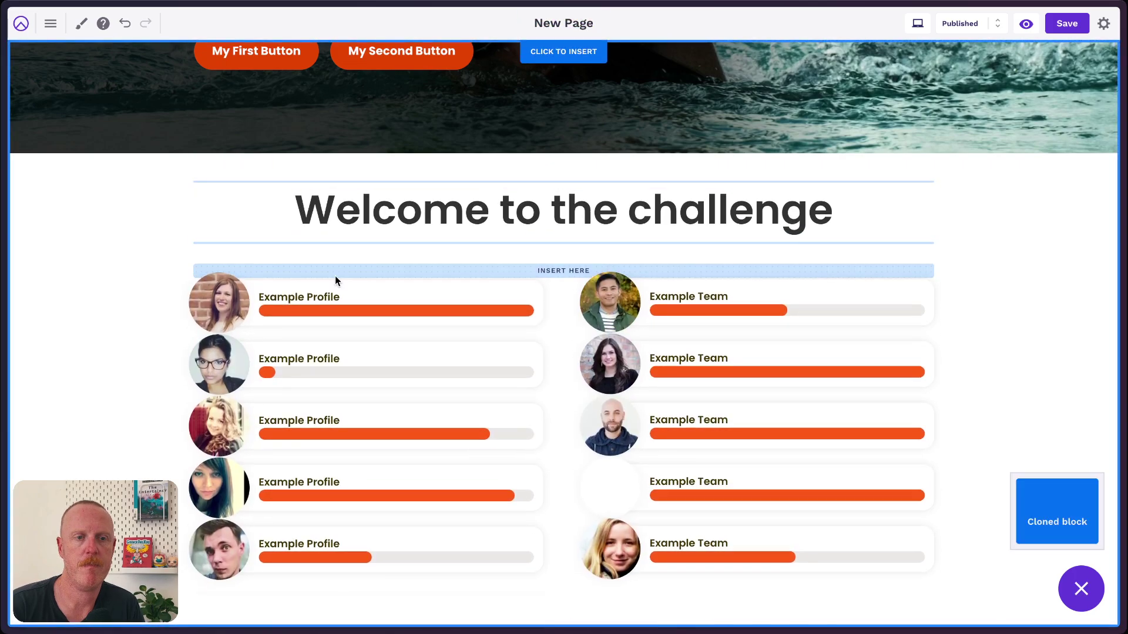
pyautogui.click(337, 264)
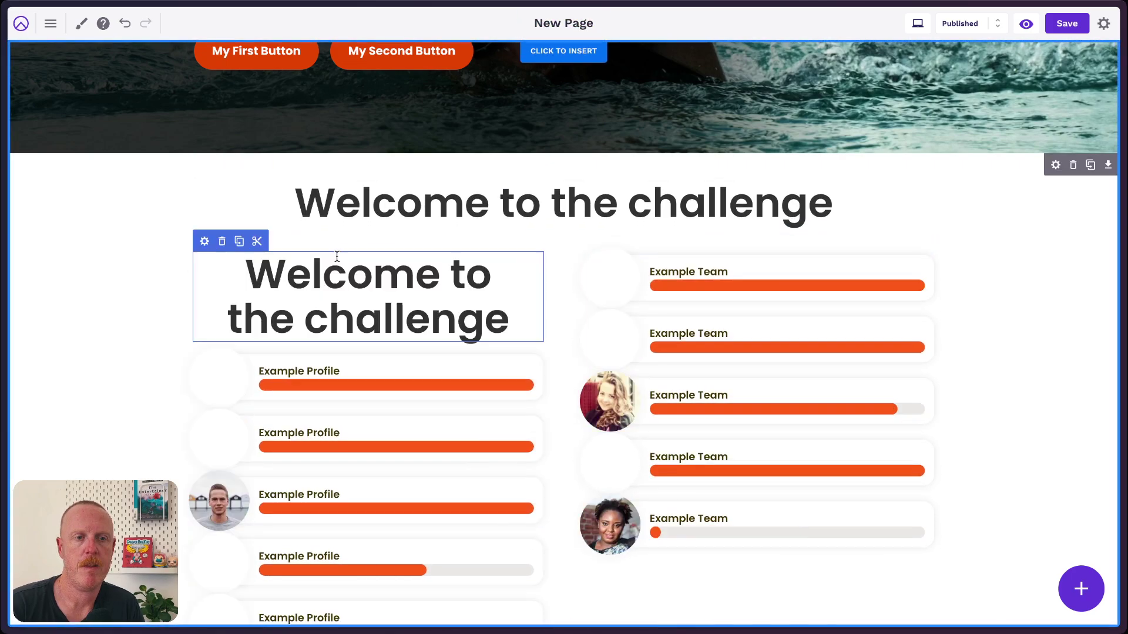
pyautogui.click(239, 242)
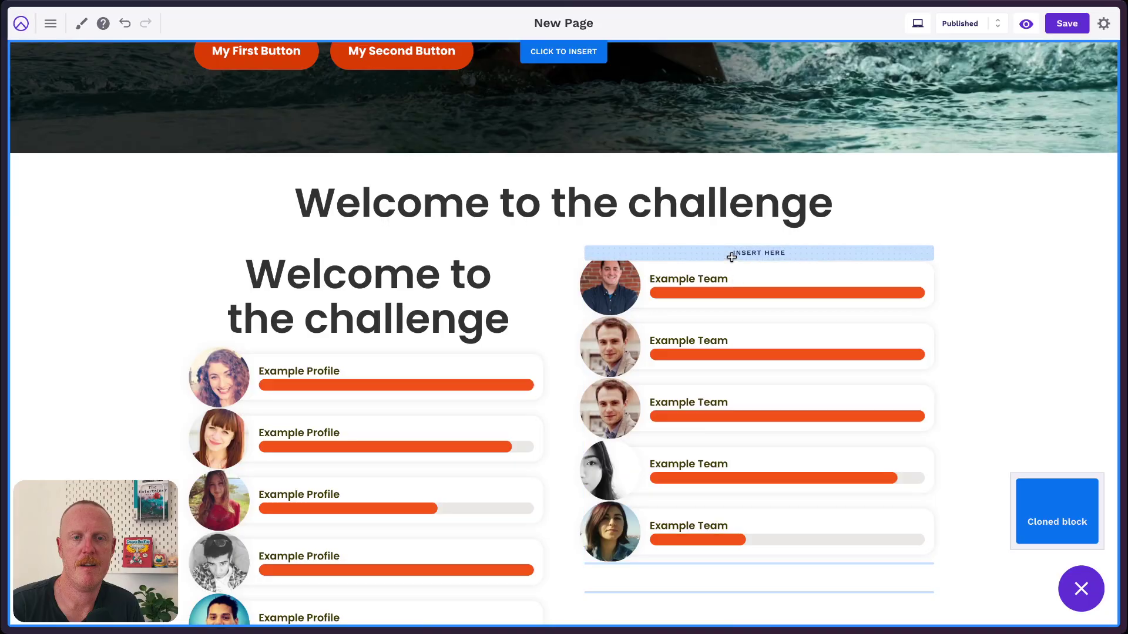
pyautogui.click(732, 255)
pyautogui.scroll(-2, 998, 330)
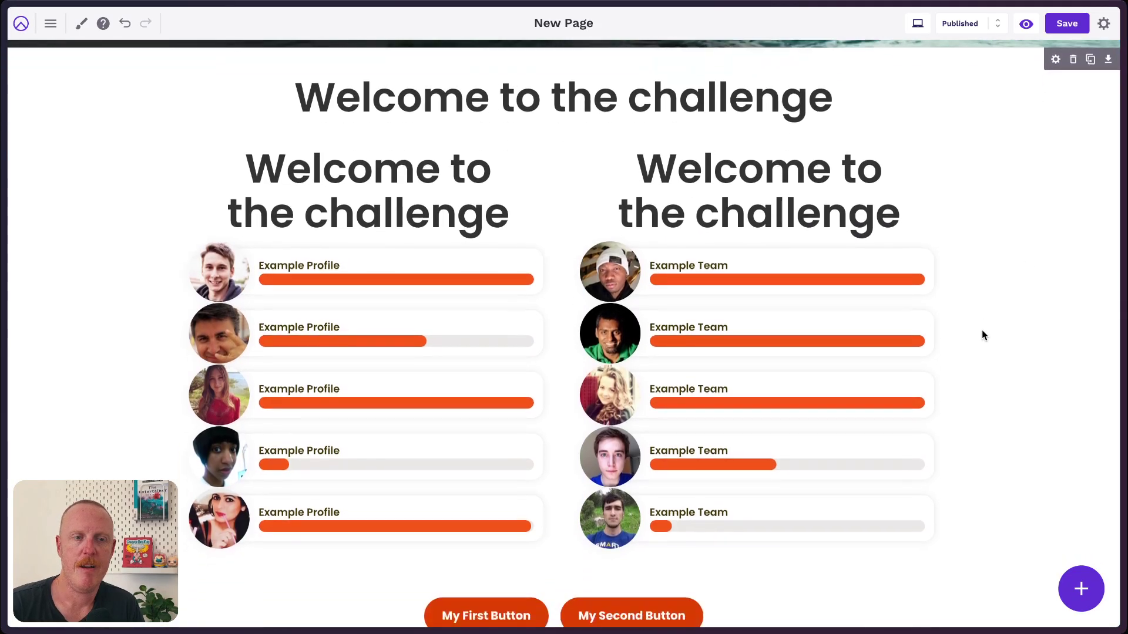
pyautogui.scroll(2, 984, 335)
pyautogui.scroll(1, 982, 330)
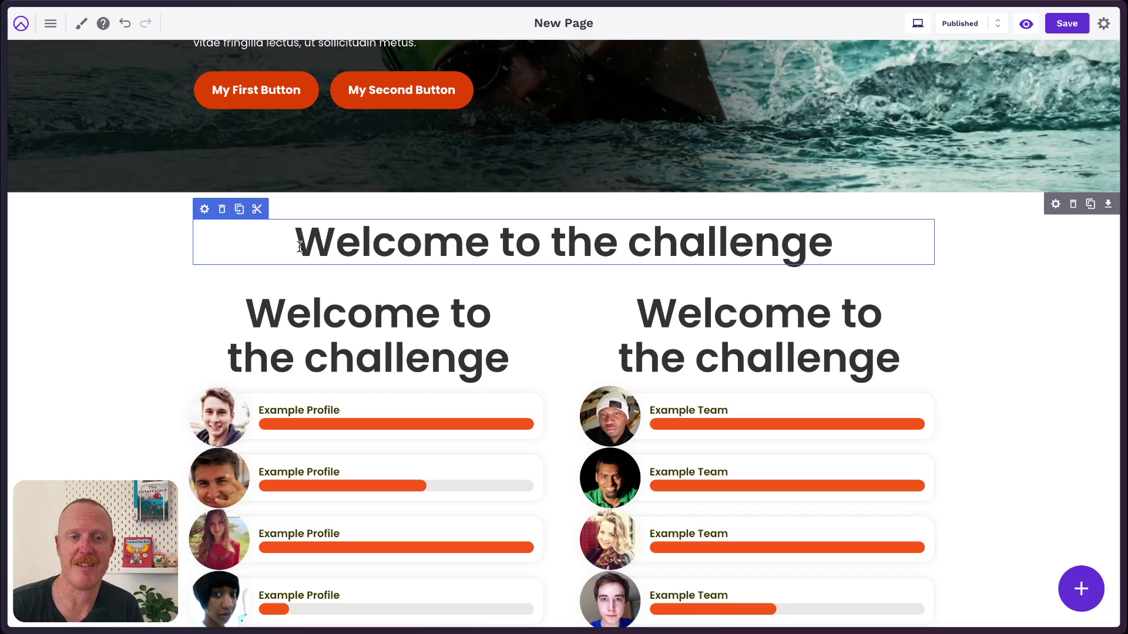
# Retitle the three headings 'Leaderboards', 'Individuals' and 'Teams'.
pyautogui.moveTo(295, 247); pyautogui.dragTo(832, 250)
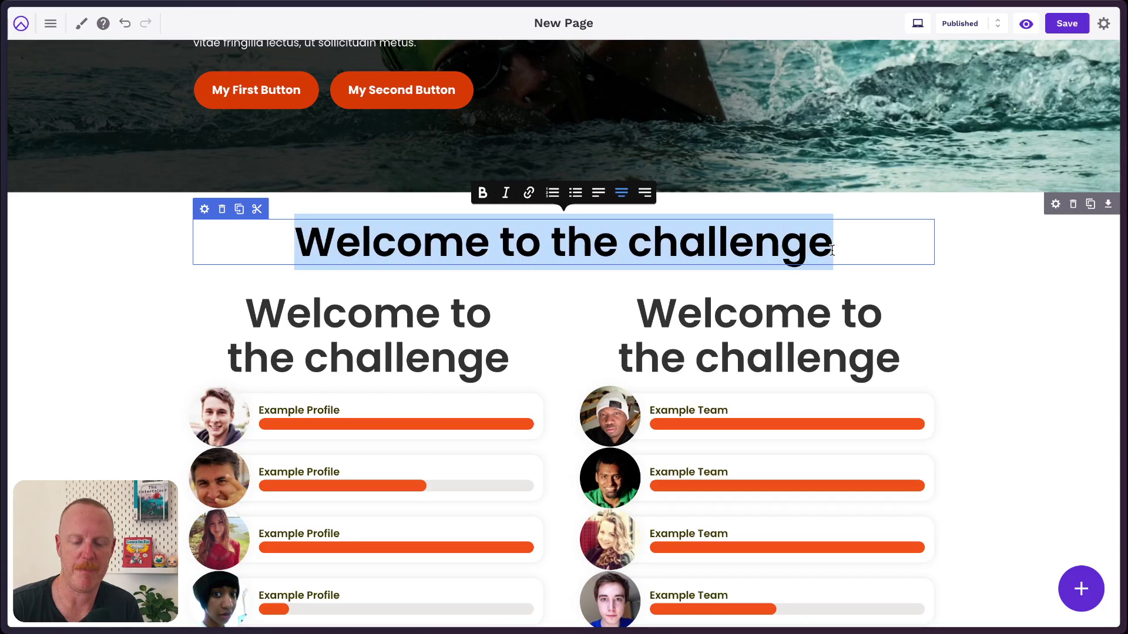
pyautogui.write('Leaerboards')
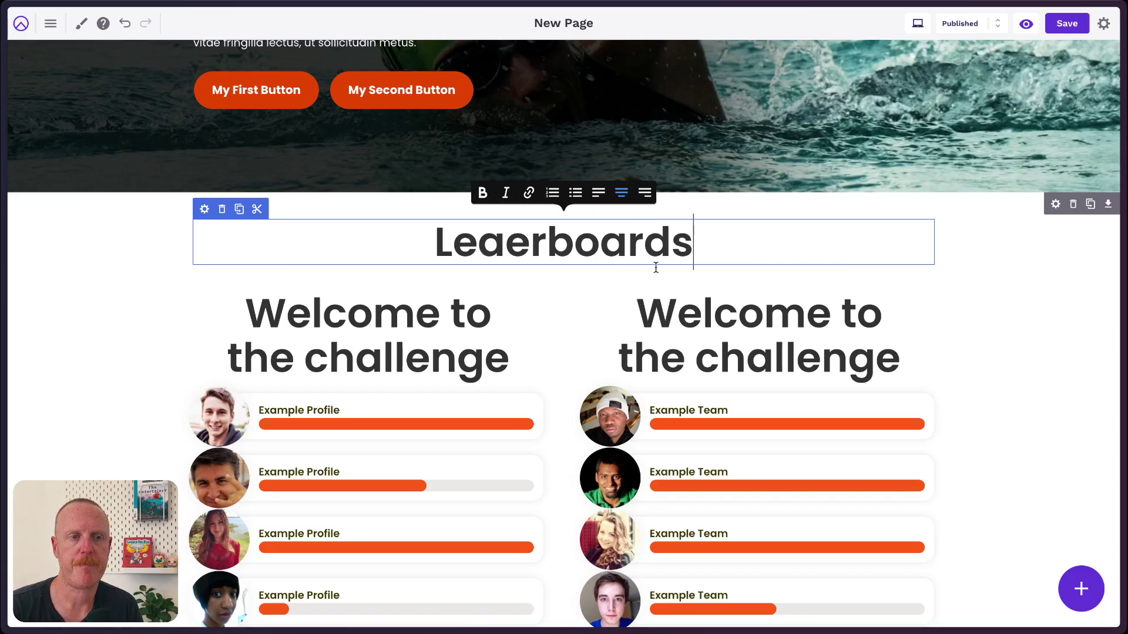
pyautogui.click(521, 243)
pyautogui.write('d')
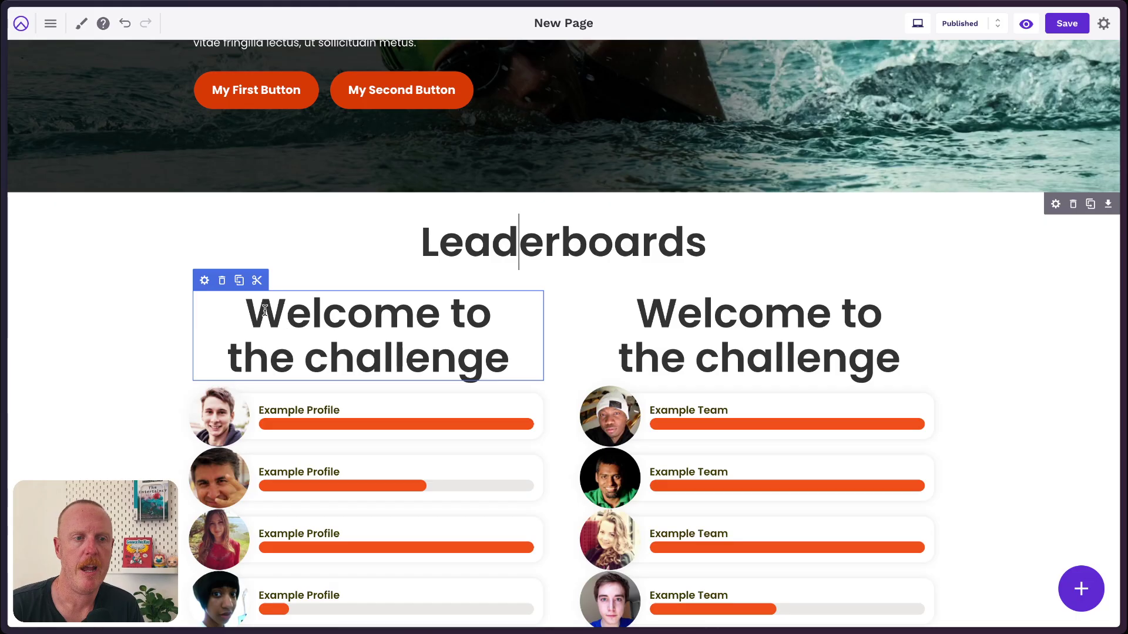
pyautogui.moveTo(264, 310); pyautogui.dragTo(498, 360)
pyautogui.press('BackSpace')
pyautogui.write('Indiv')
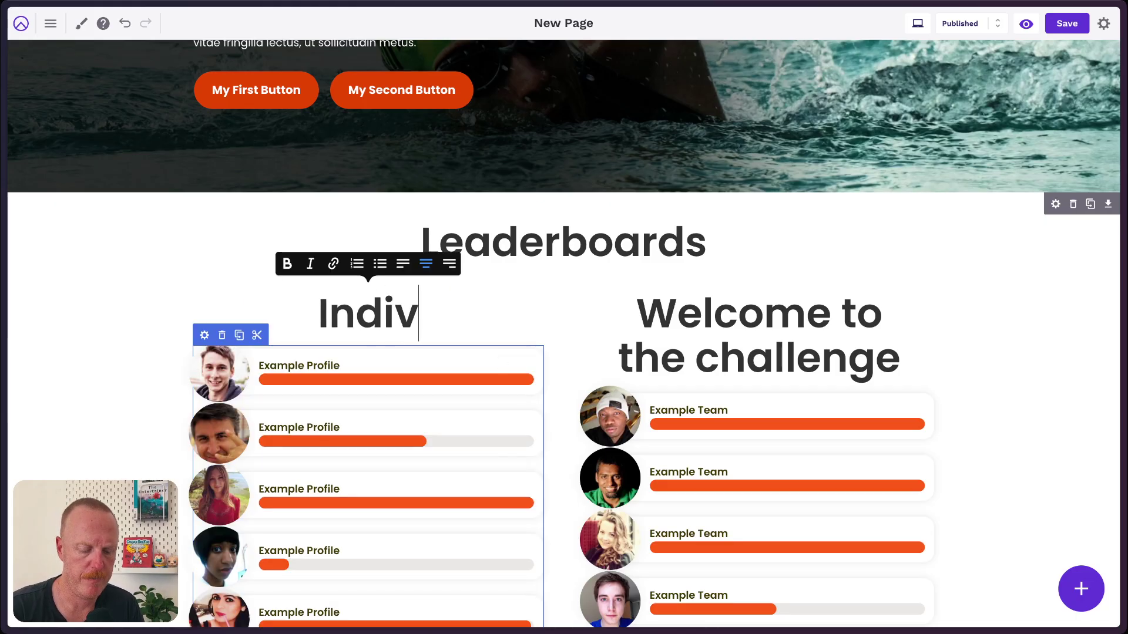
pyautogui.write('iduals')
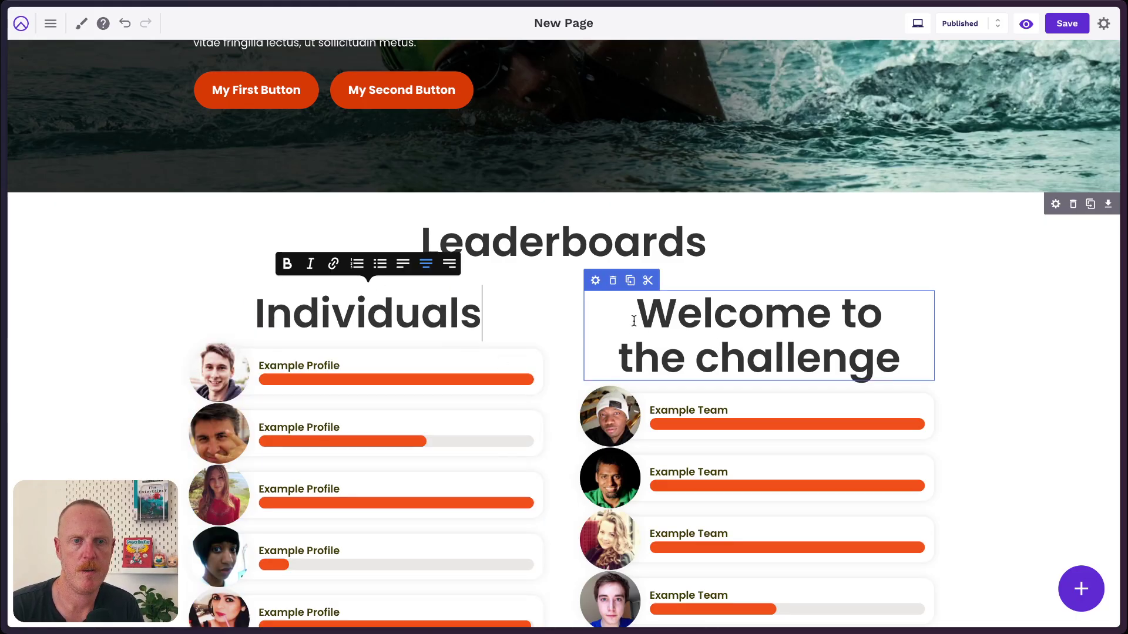
pyautogui.moveTo(634, 321); pyautogui.dragTo(900, 359)
pyautogui.write('Te')
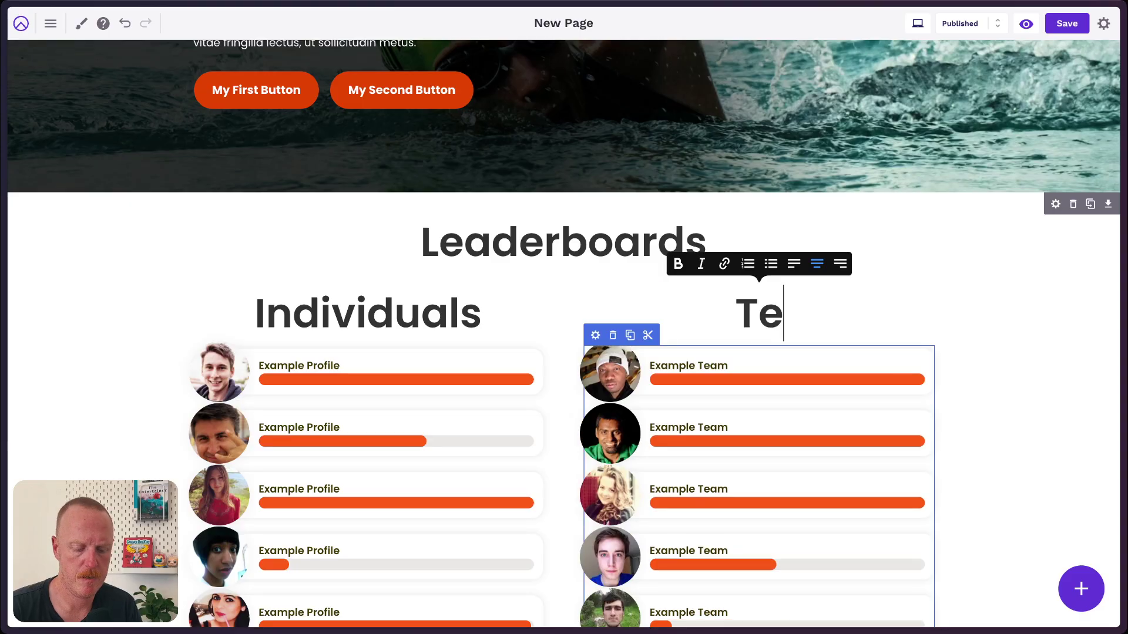
pyautogui.write('ams')
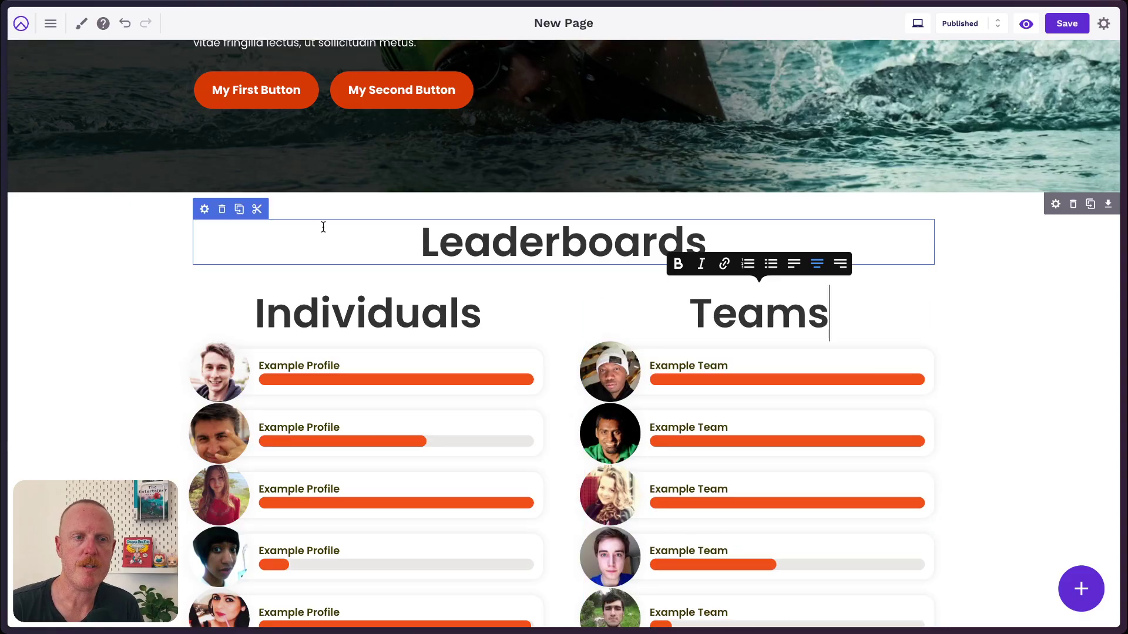
# Set the Leaderboards heading to size 3.
pyautogui.click(204, 210)
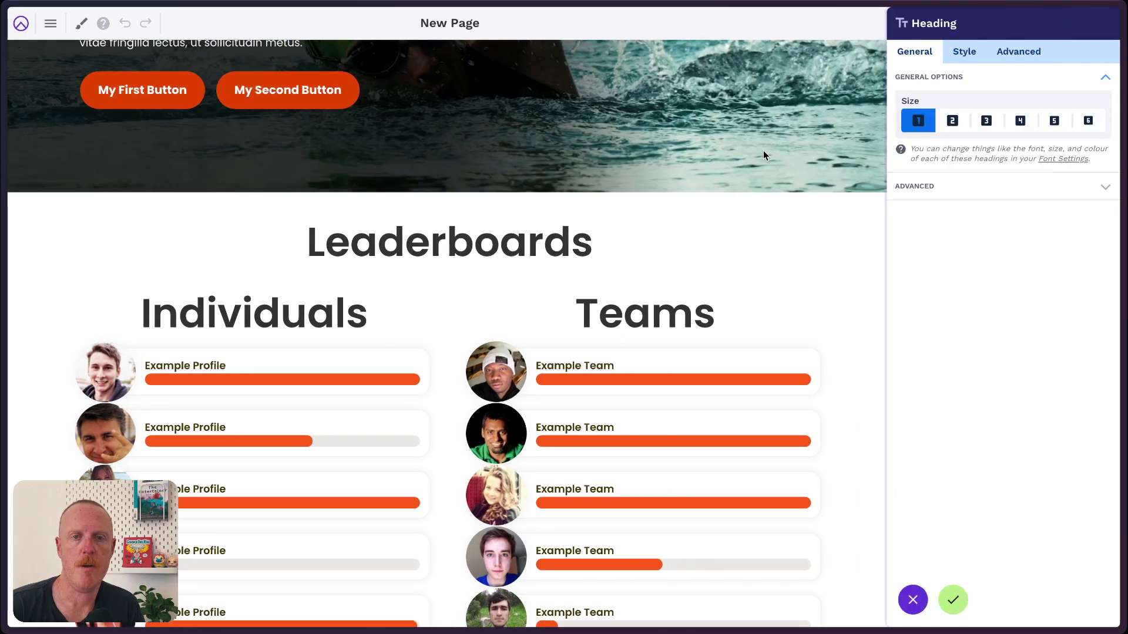
pyautogui.click(986, 121)
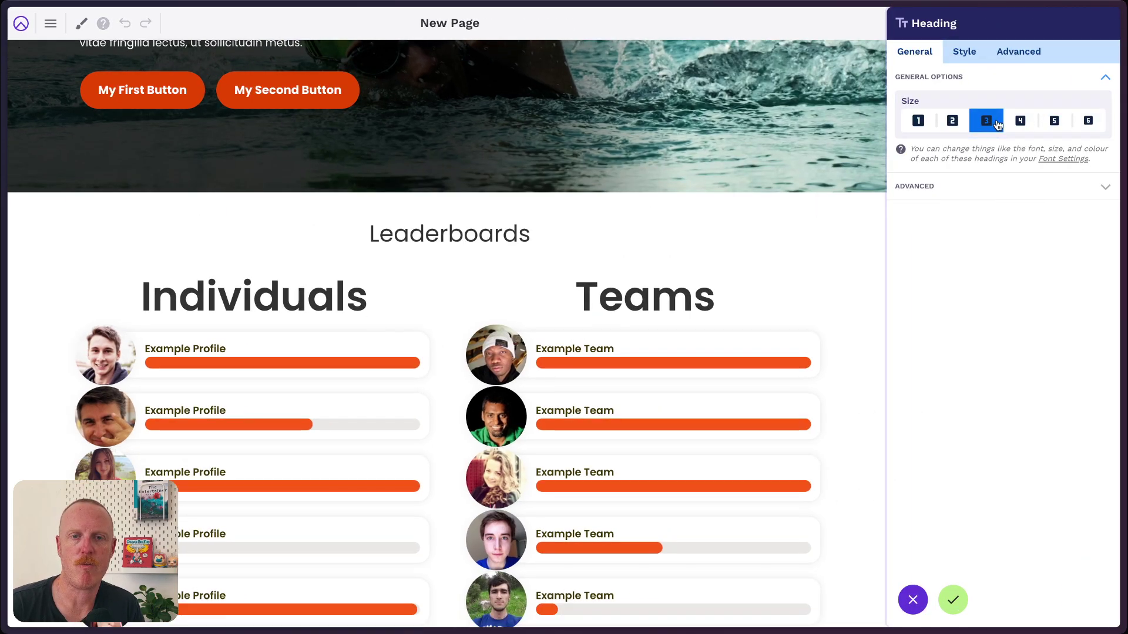
pyautogui.click(955, 599)
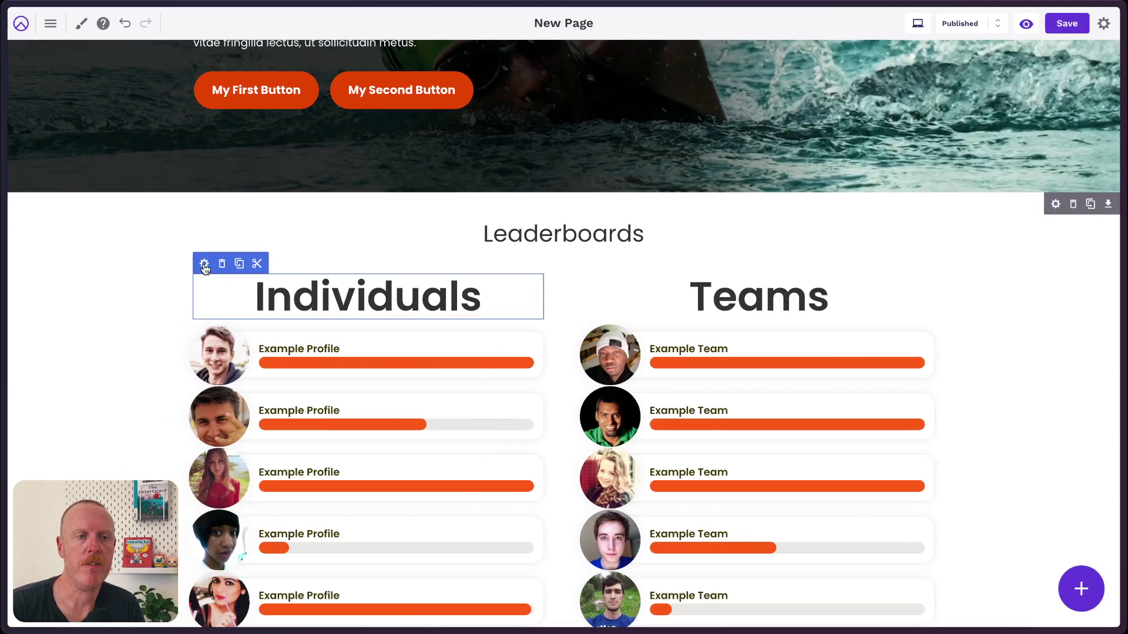
# Set the Individuals and Teams headings to size 5.
pyautogui.click(203, 263)
pyautogui.click(1054, 121)
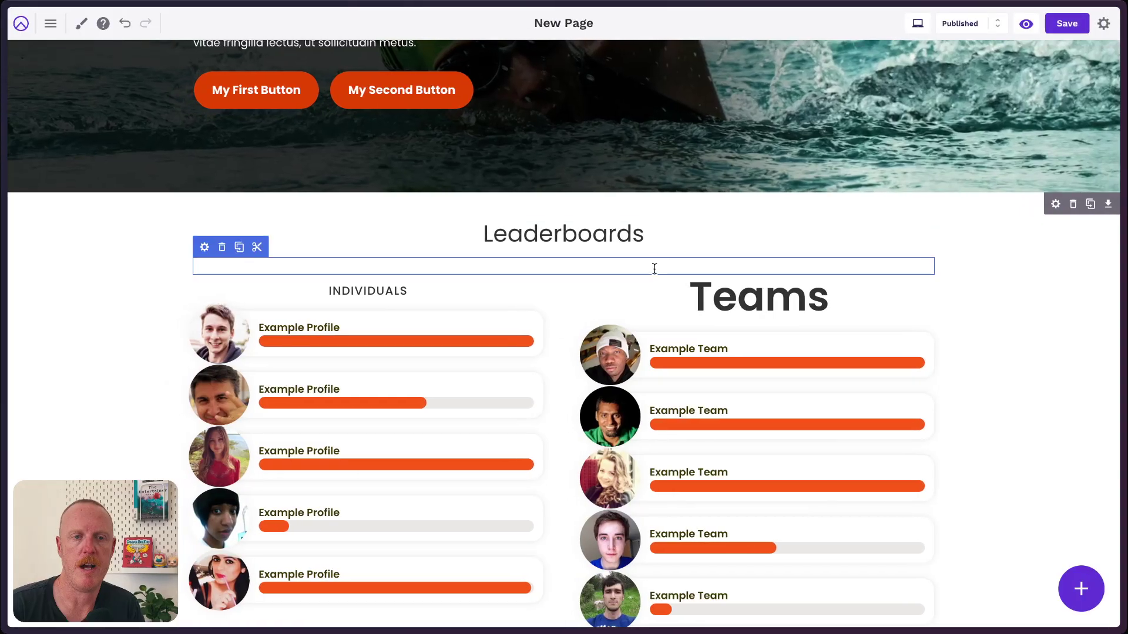
pyautogui.click(595, 276)
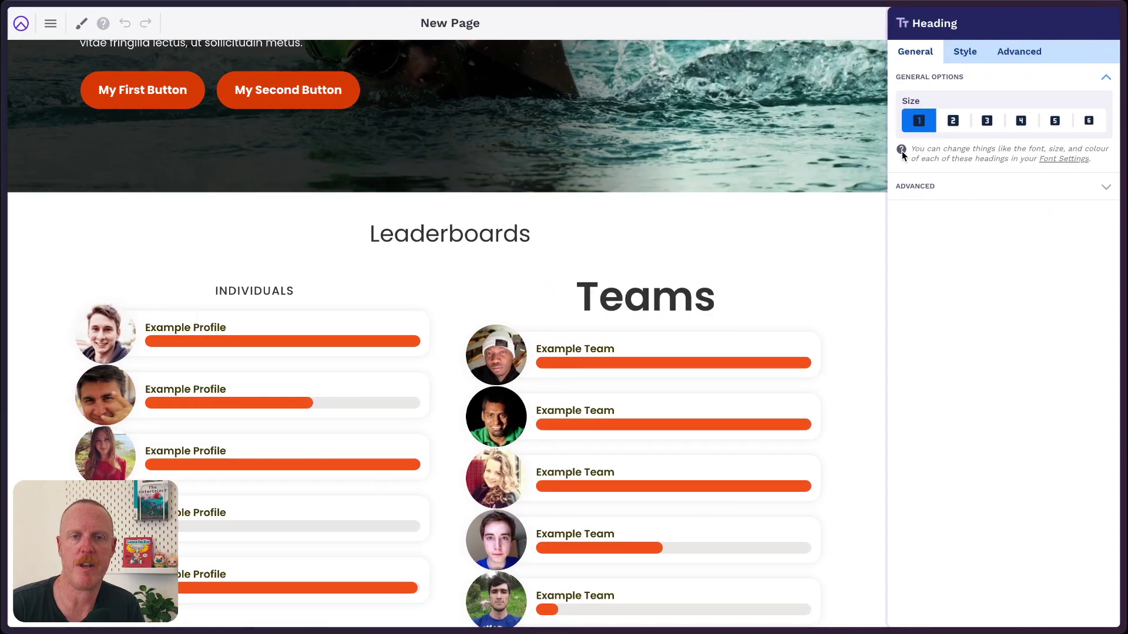
pyautogui.click(1054, 120)
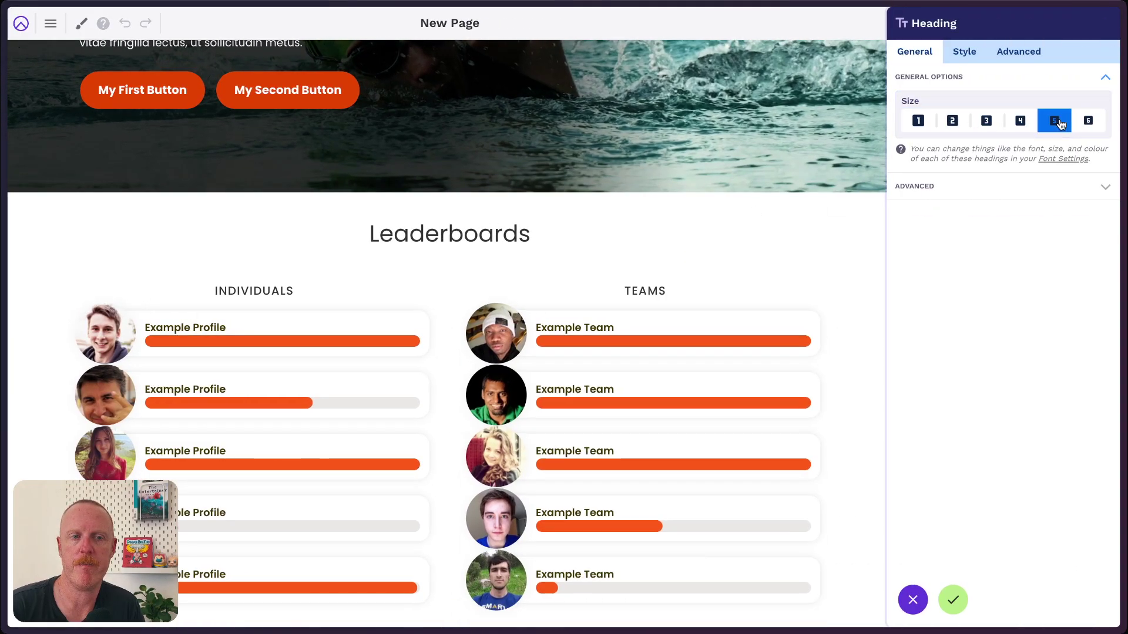
pyautogui.click(953, 599)
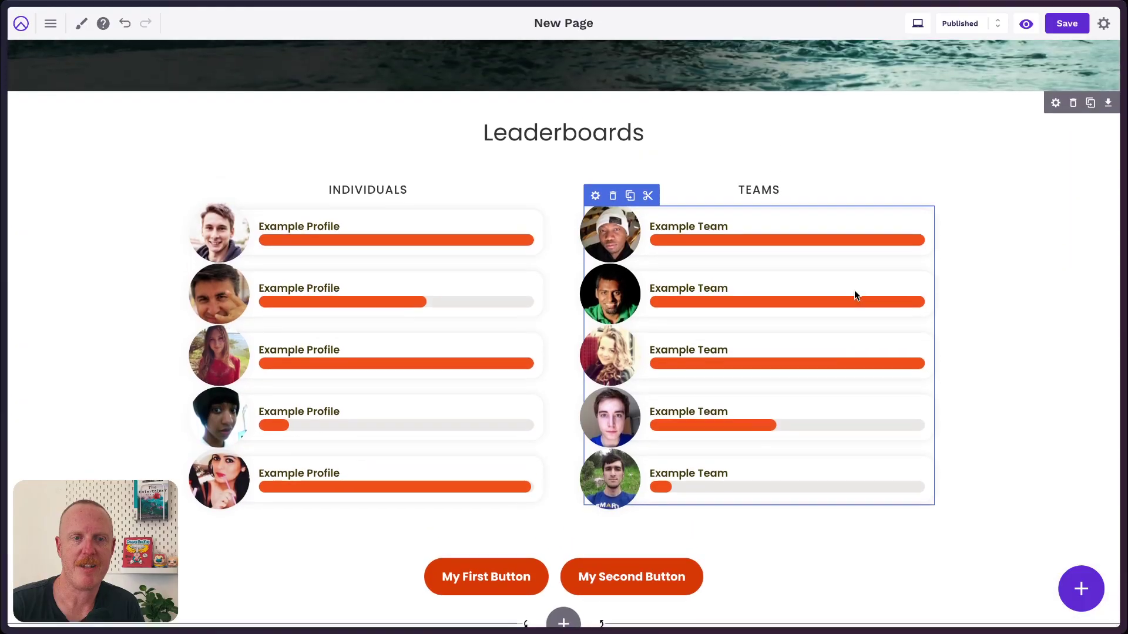
pyautogui.scroll(-1, 854, 291)
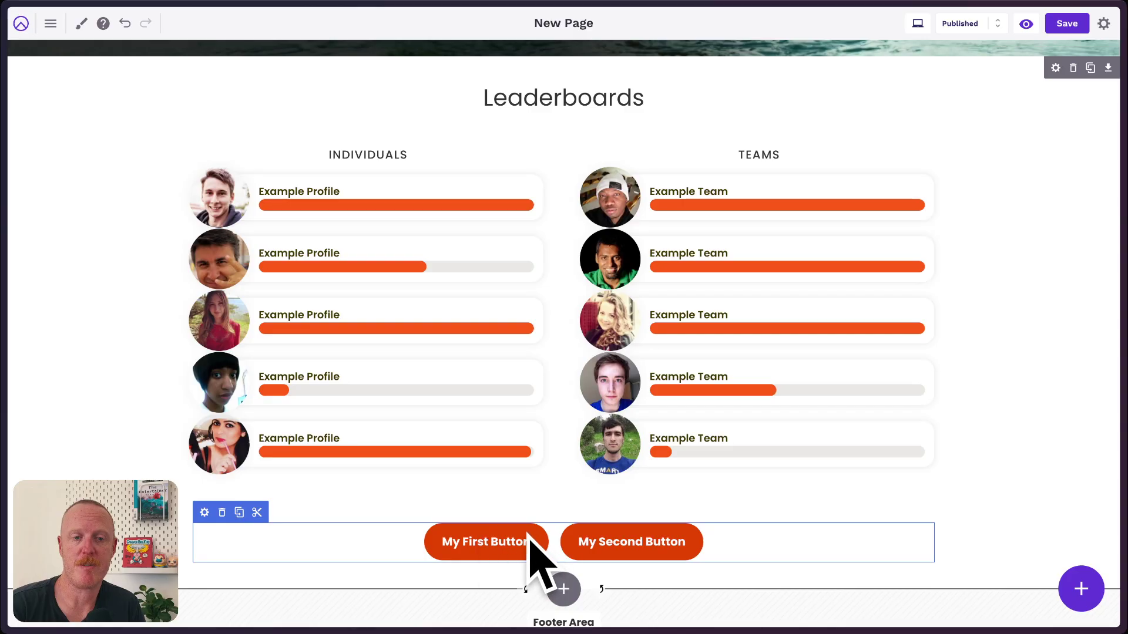
# Change the buttons block's top margin from 30 px to 0 px and apply it.
pyautogui.click(205, 514)
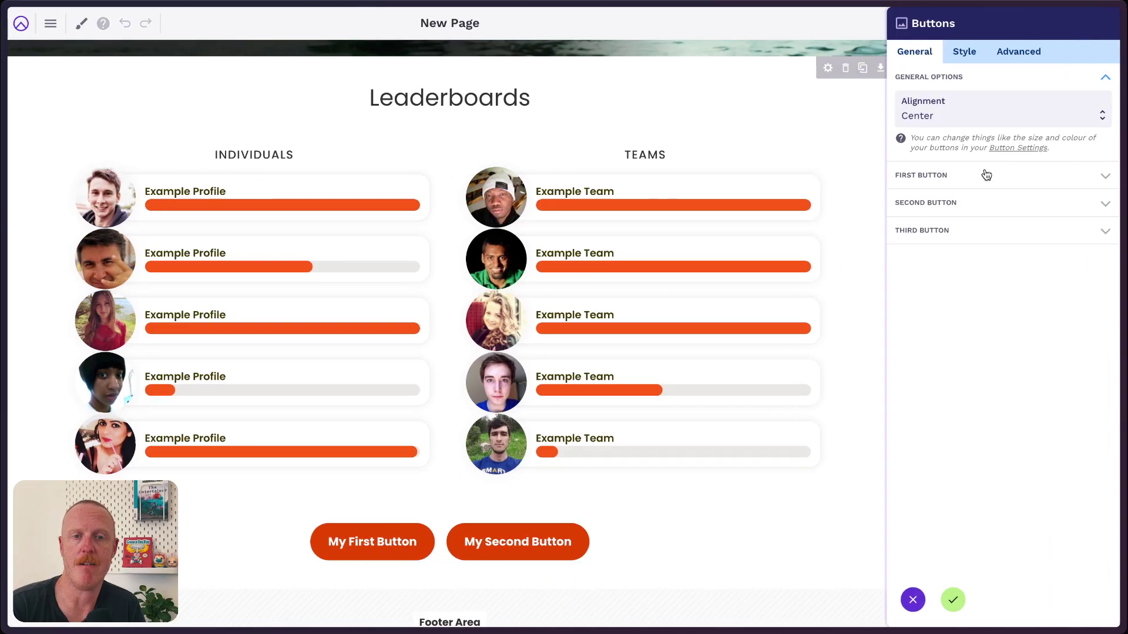
pyautogui.click(1018, 52)
pyautogui.doubleClick(1086, 136)
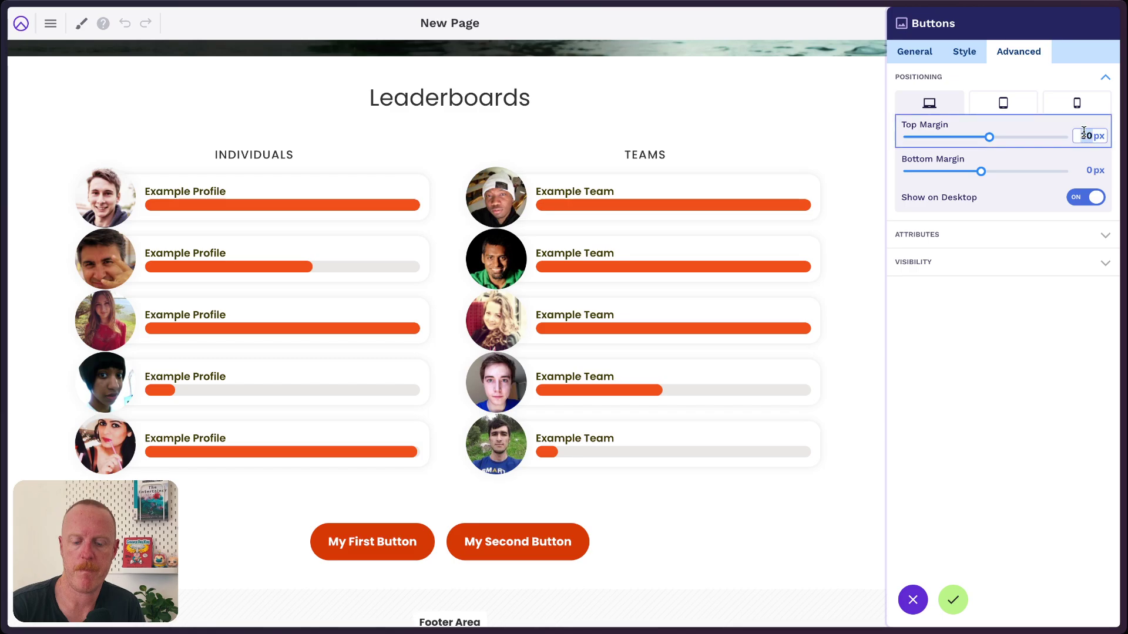
pyautogui.write('0')
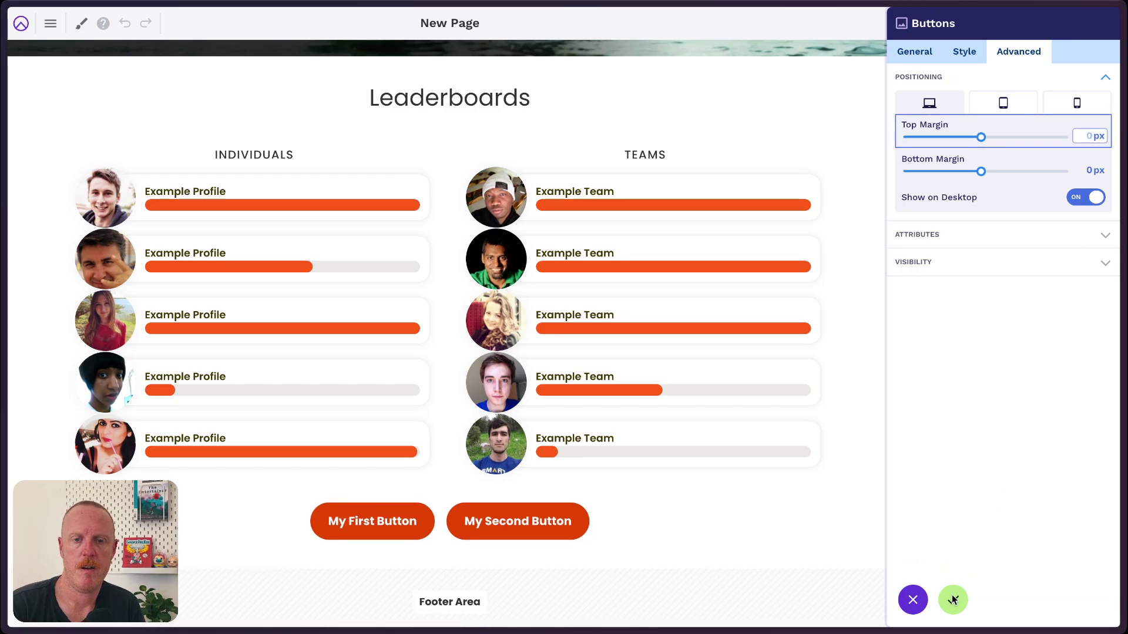
pyautogui.click(953, 600)
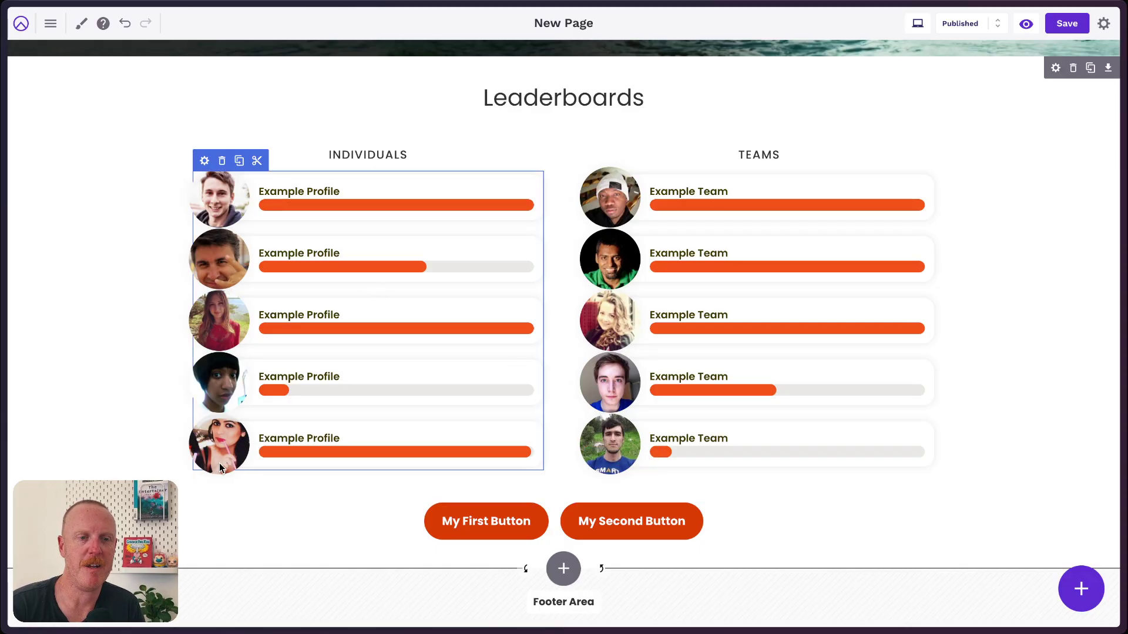
# Delete the empty block below the leaderboards and the empty block under the Leaderboards title.
pyautogui.click(613, 460)
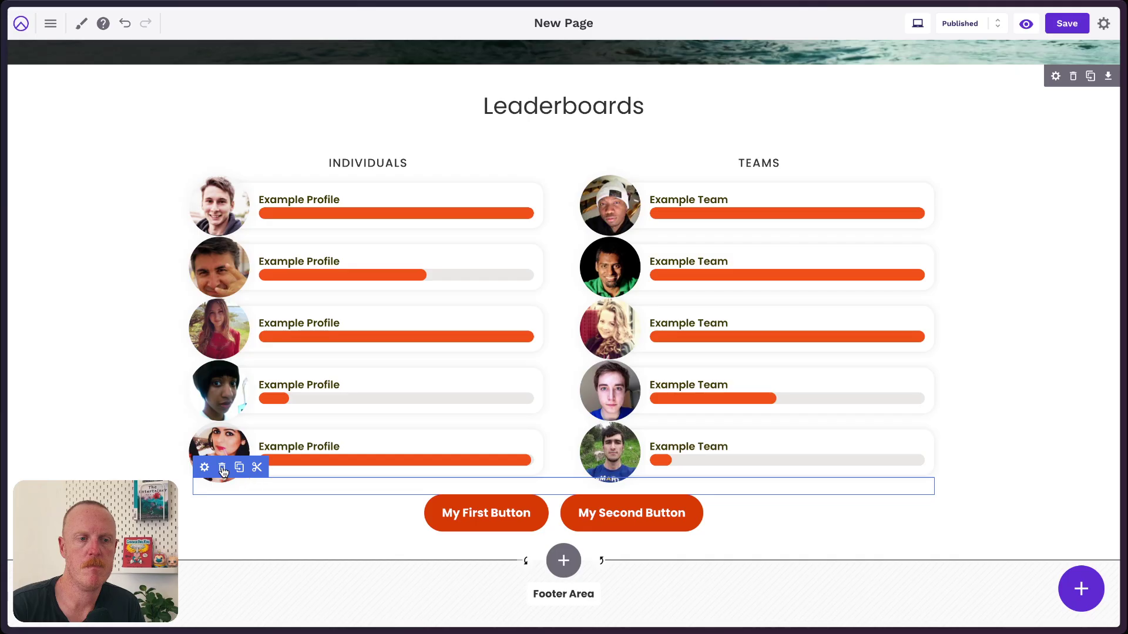
pyautogui.moveTo(220, 470); pyautogui.dragTo(417, 146)
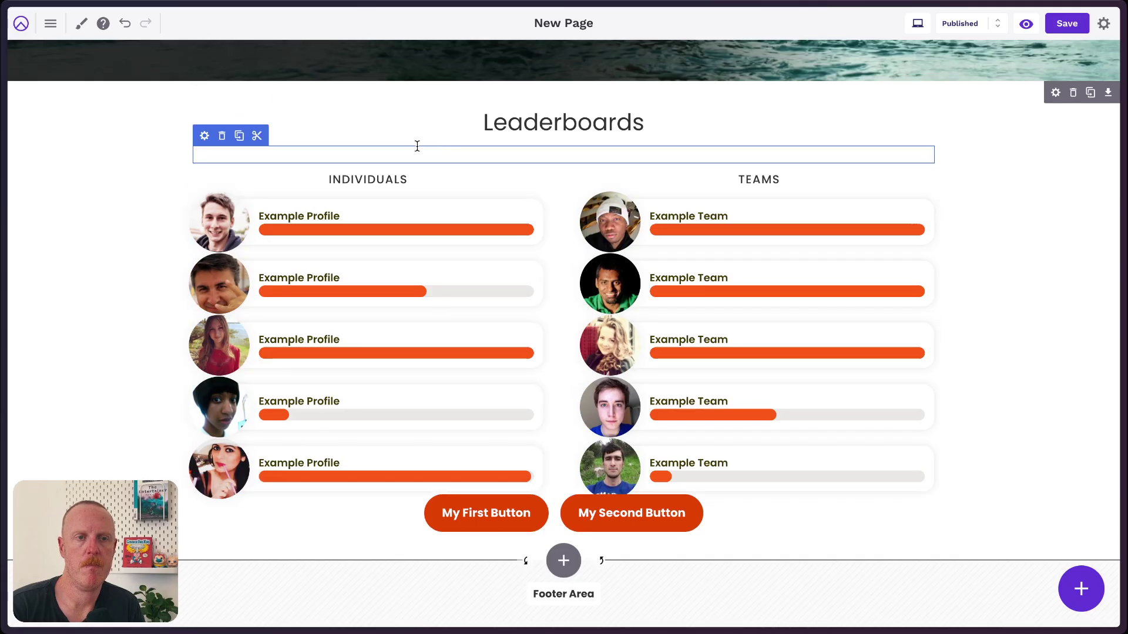
pyautogui.click(221, 139)
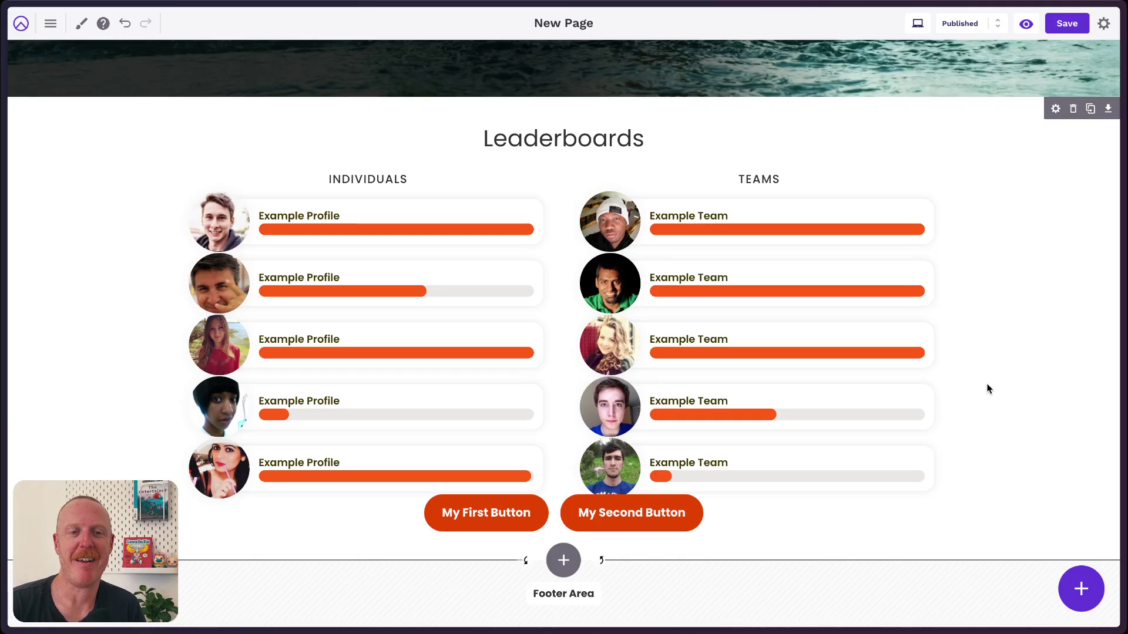
# Edit the vertical spacing value in the Leaderboards row's spacing settings.
pyautogui.click(1056, 109)
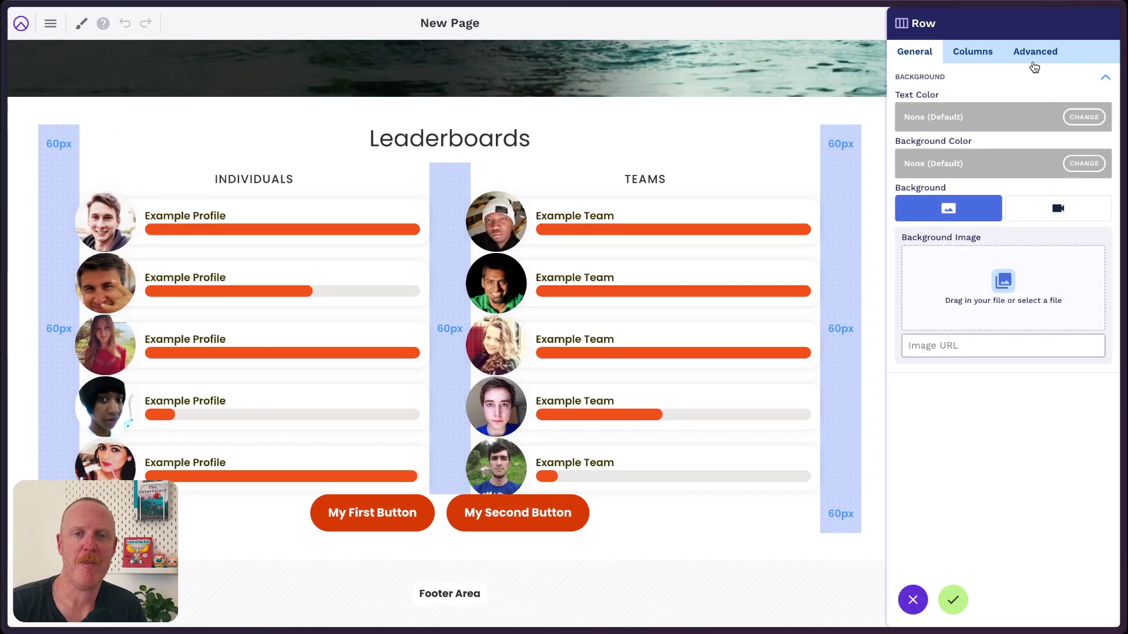
pyautogui.click(1037, 54)
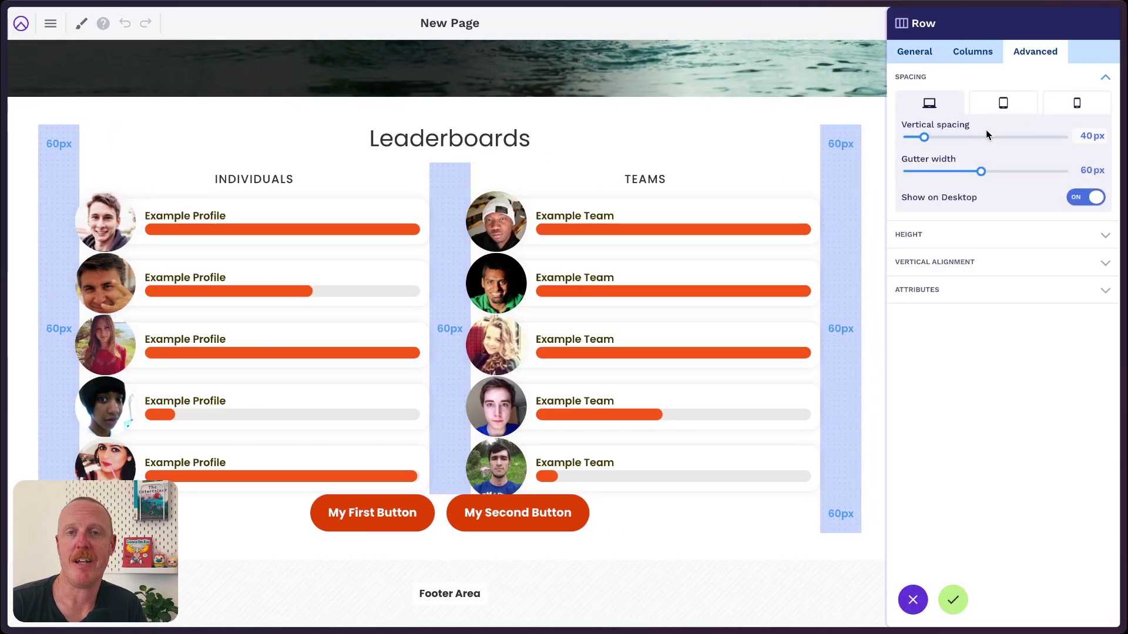
pyautogui.doubleClick(1085, 137)
pyautogui.write('60')
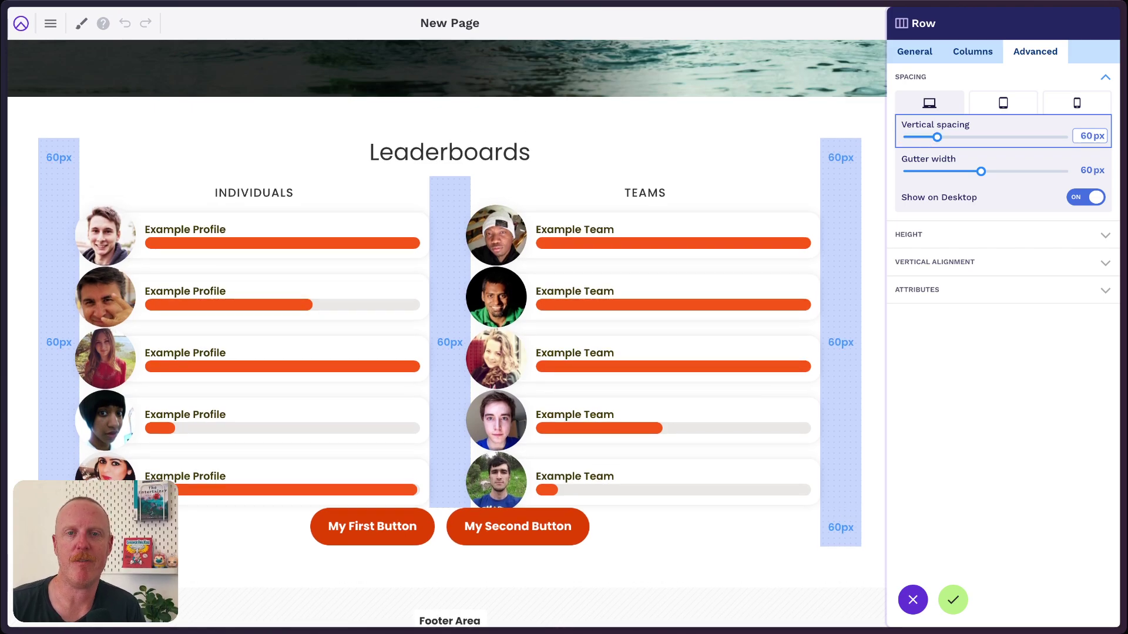
pyautogui.press('BackSpace')
pyautogui.press('BackSpace')
pyautogui.write('18')
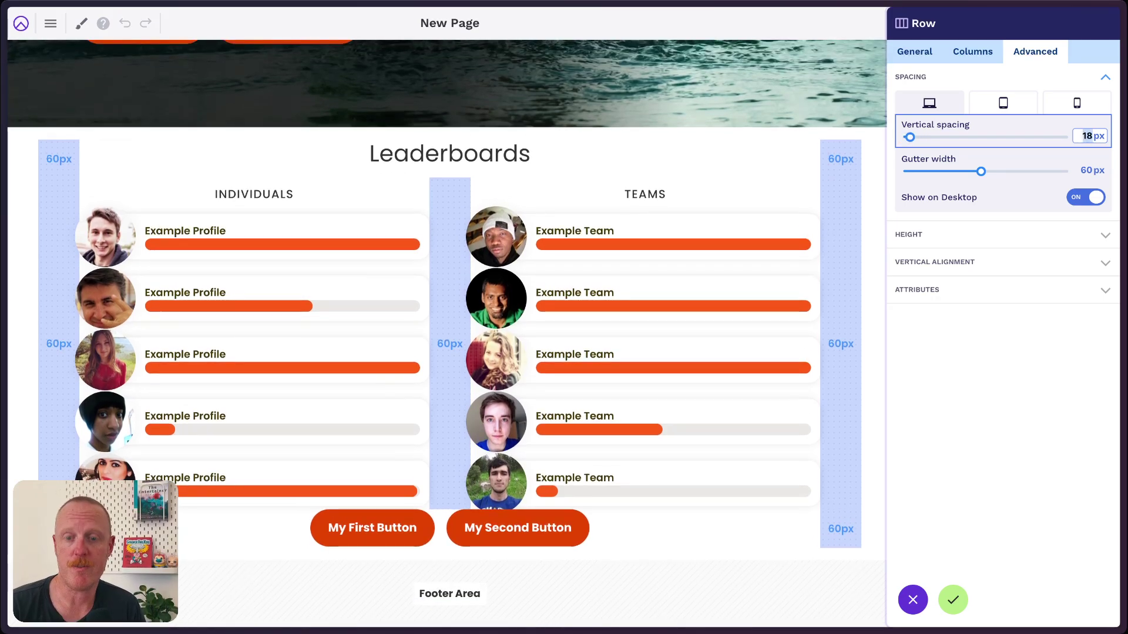
pyautogui.write('60')
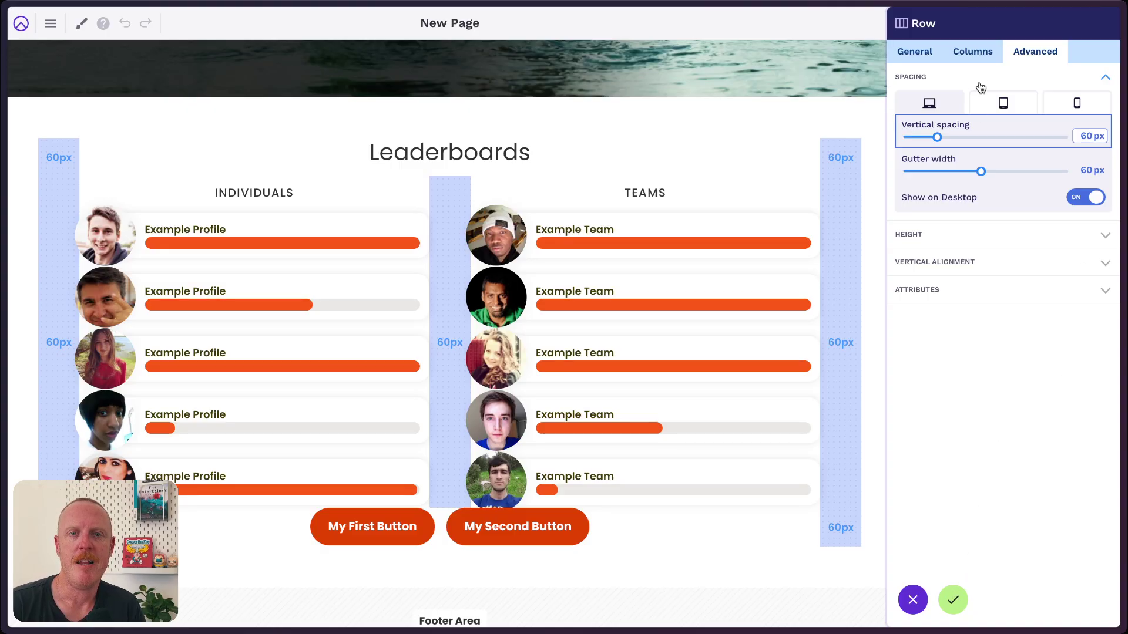
# Set the heading column's bottom margin and the buttons column's top margin to 60 px, then apply.
pyautogui.click(973, 54)
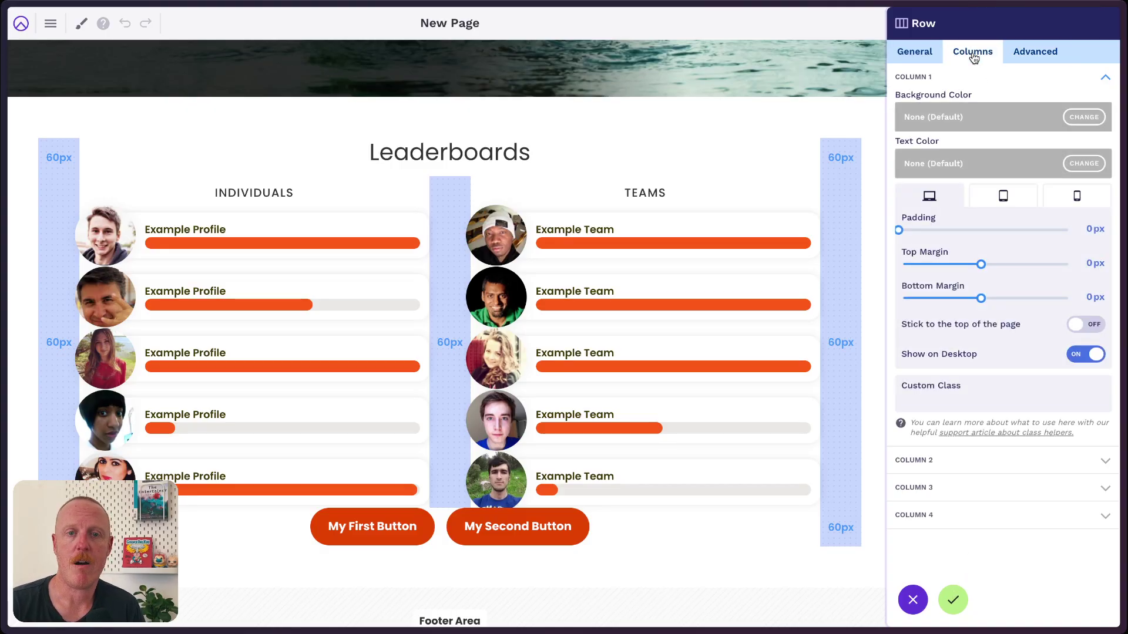
pyautogui.click(975, 79)
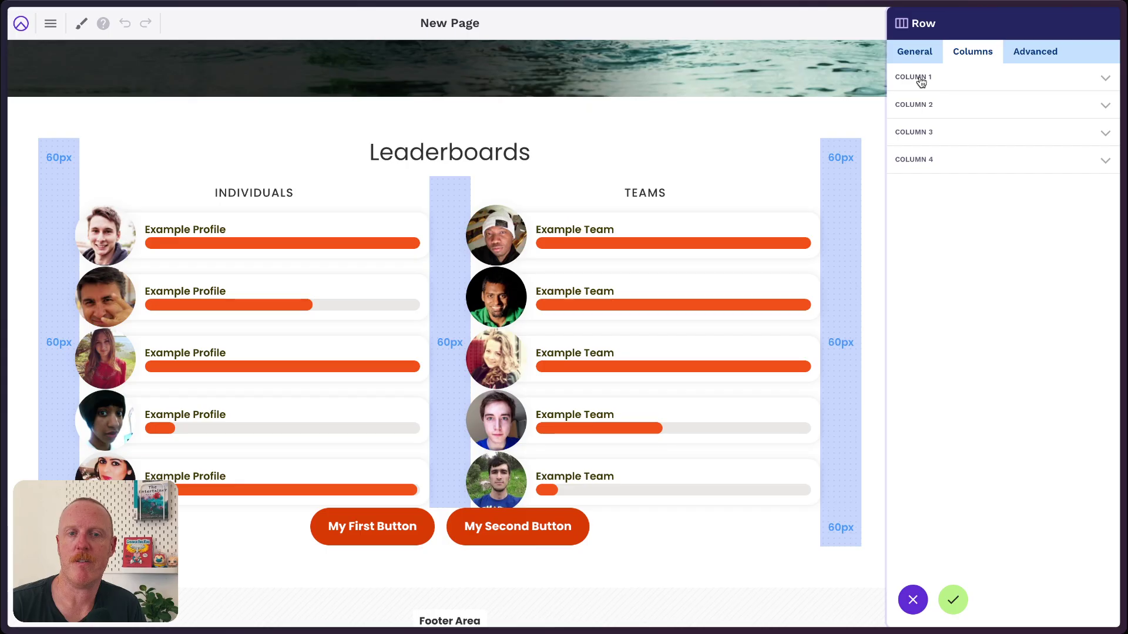
pyautogui.click(920, 81)
pyautogui.click(1086, 298)
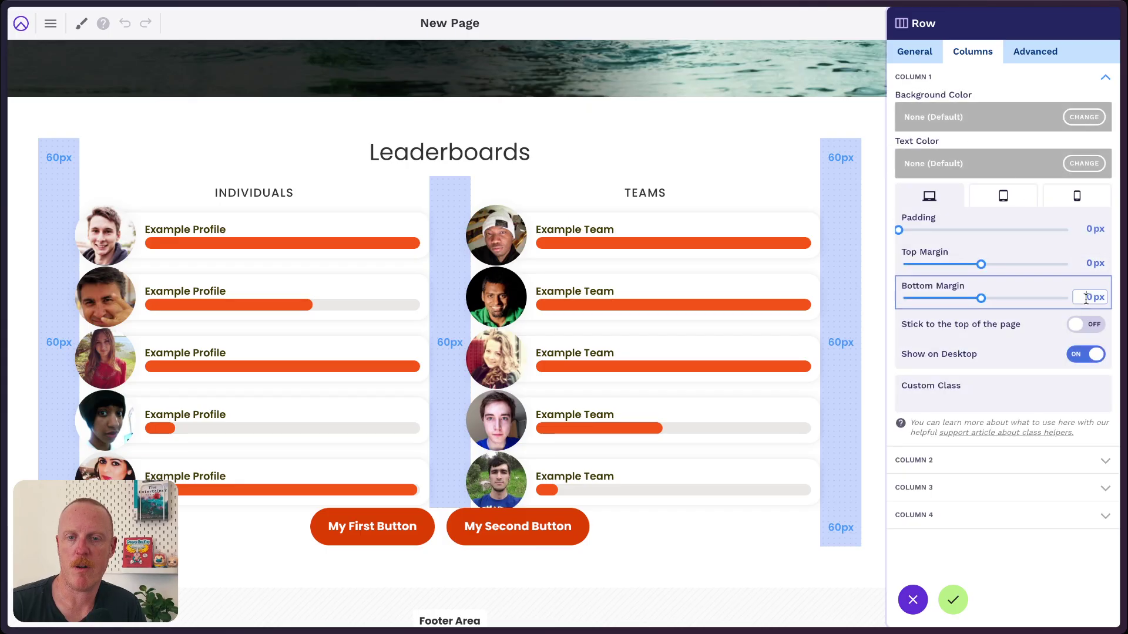
pyautogui.write('6')
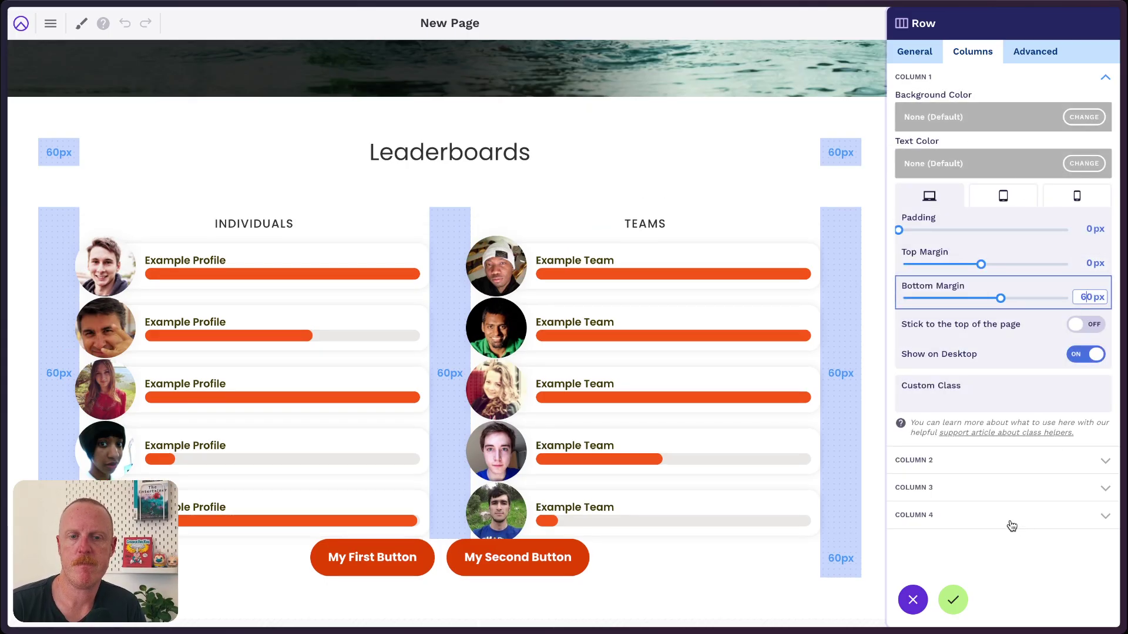
pyautogui.click(994, 520)
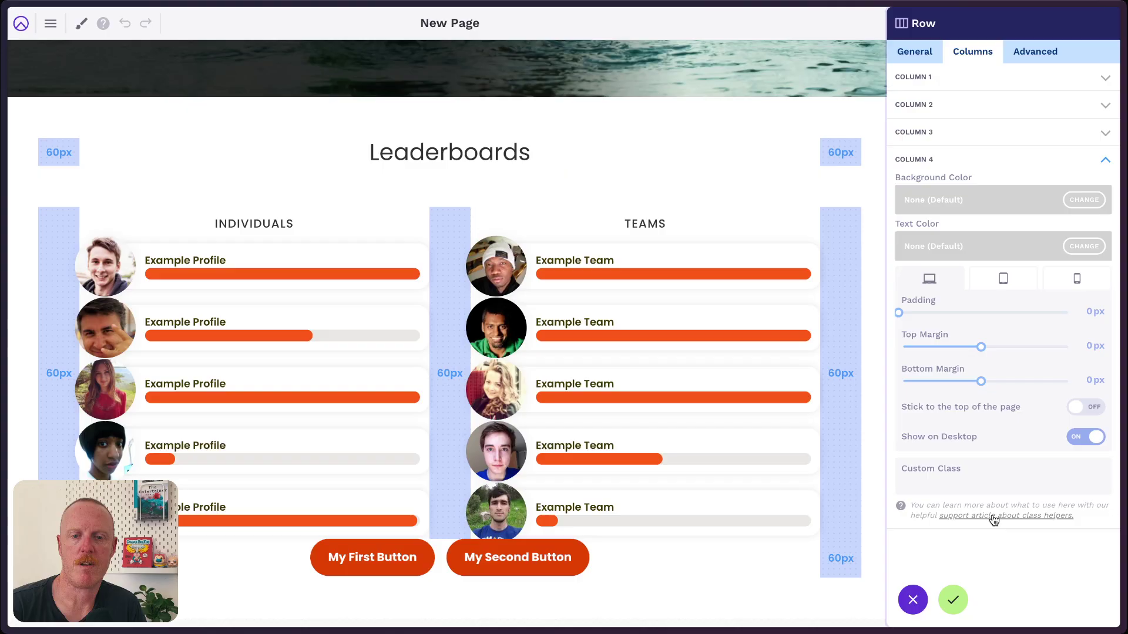
pyautogui.click(1084, 349)
pyautogui.write('6')
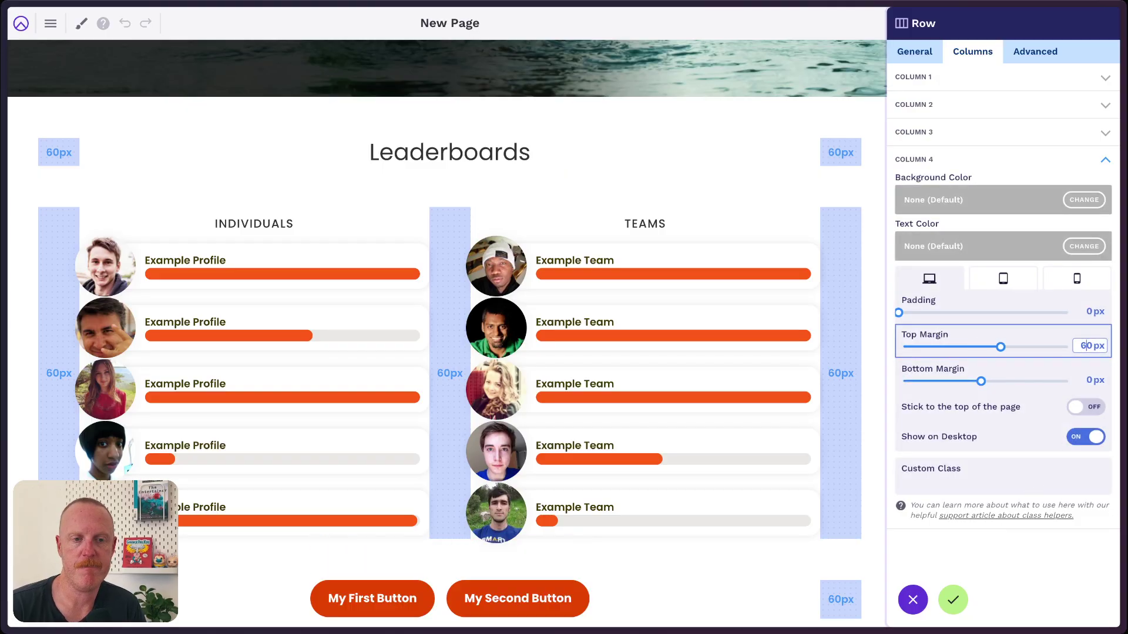
pyautogui.click(952, 599)
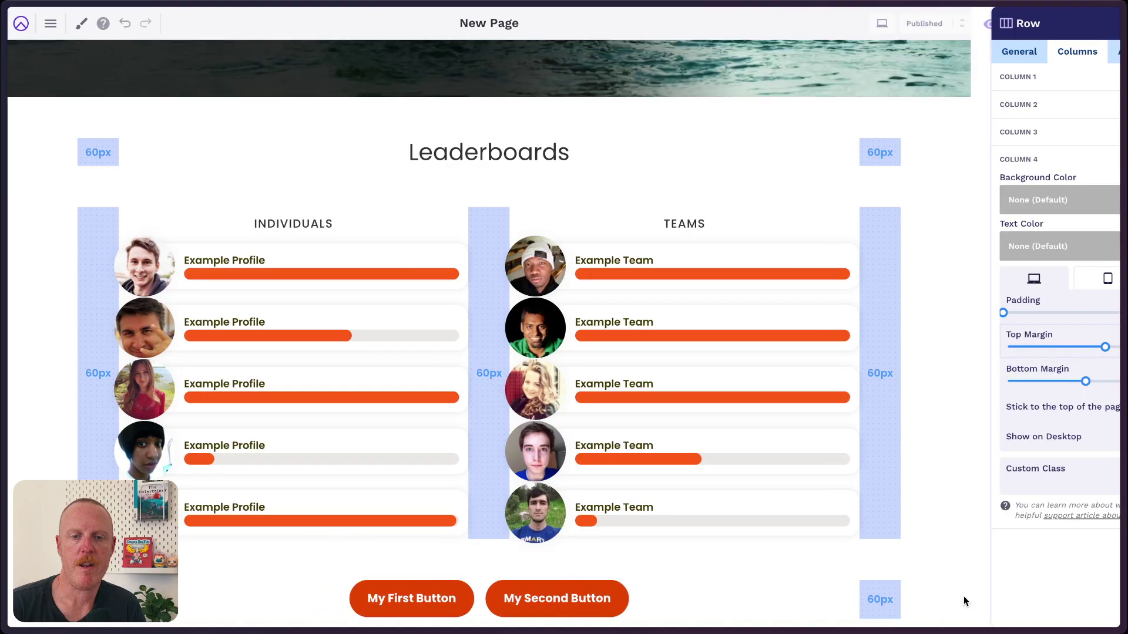
pyautogui.scroll(-2, 1061, 377)
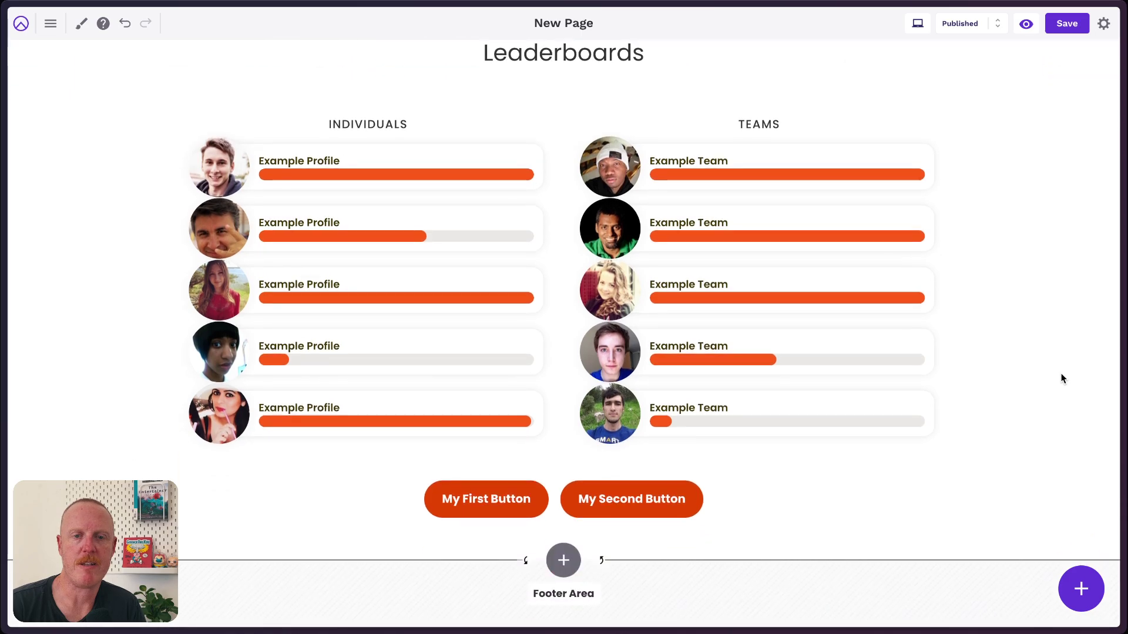
pyautogui.scroll(1, 1061, 377)
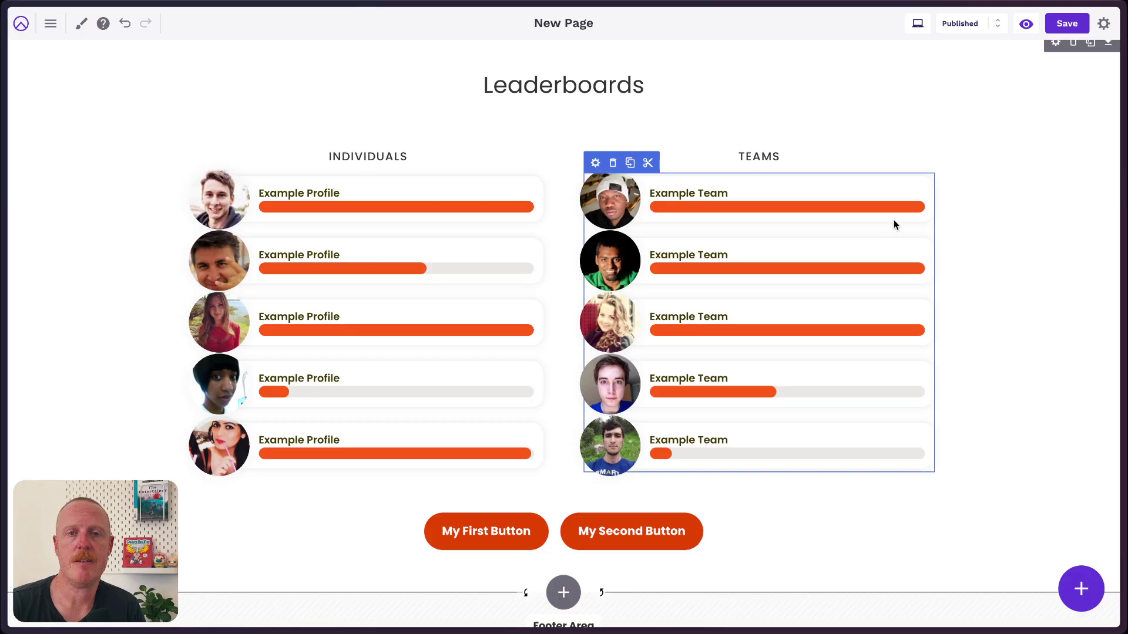
pyautogui.click(919, 26)
pyautogui.click(879, 65)
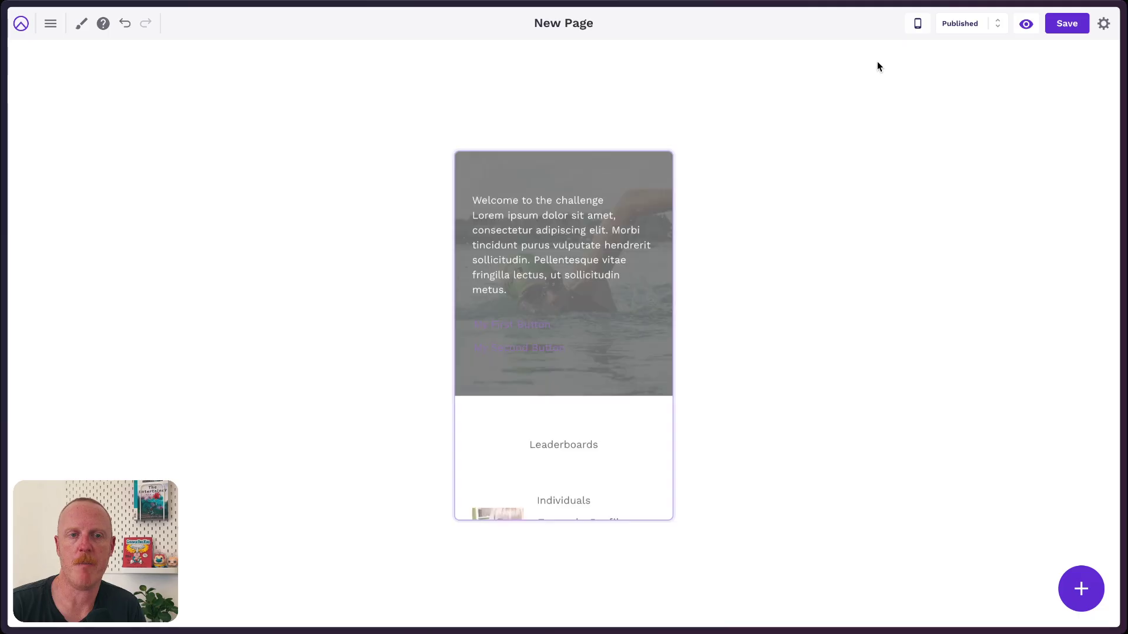
pyautogui.scroll(-10, 598, 233)
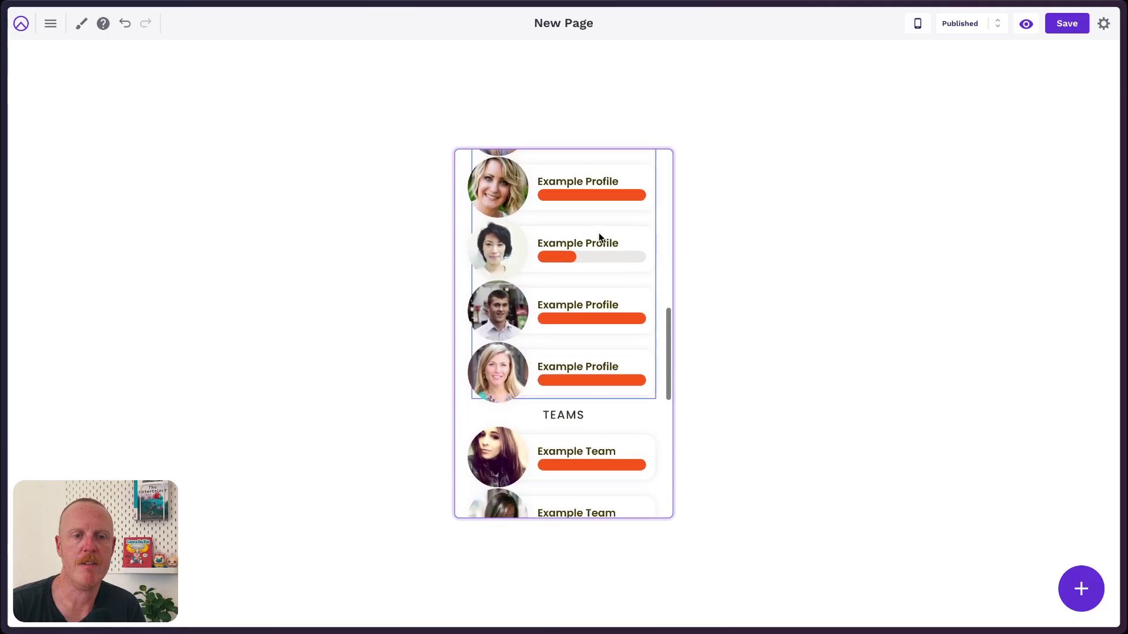
pyautogui.scroll(-2, 599, 237)
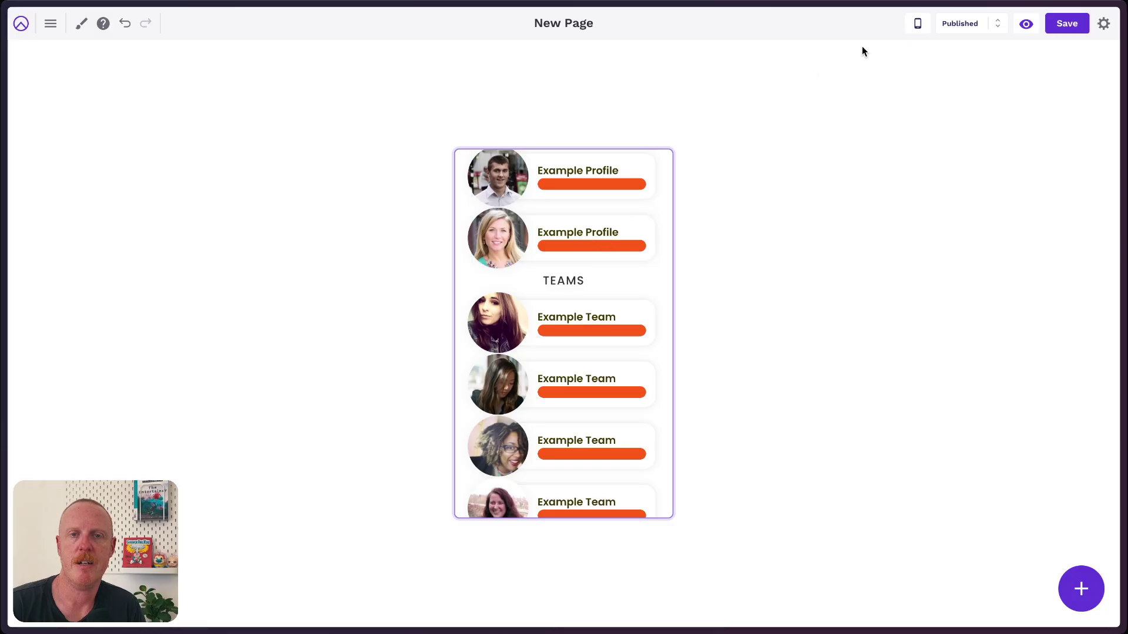
pyautogui.click(921, 27)
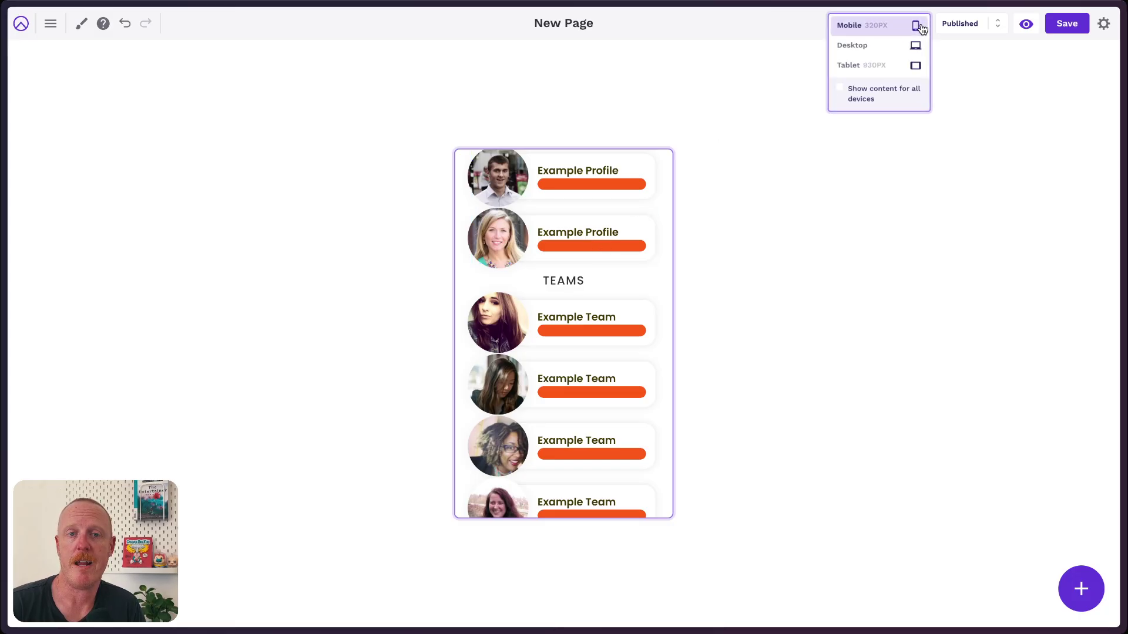
pyautogui.click(865, 44)
pyautogui.scroll(-7, 808, 295)
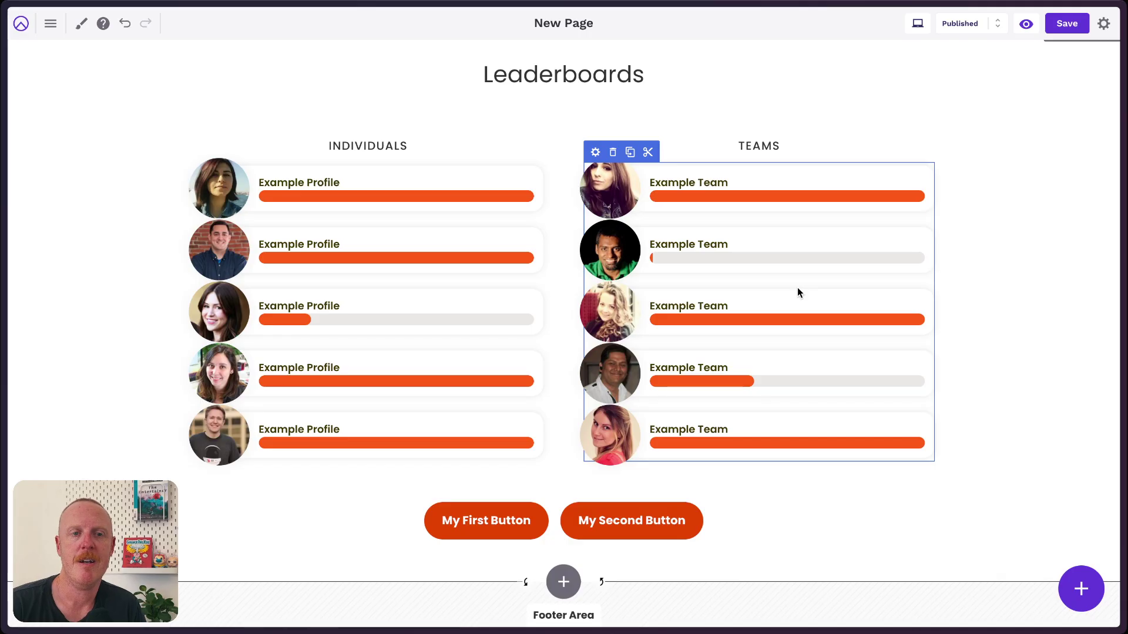
pyautogui.scroll(1, 952, 176)
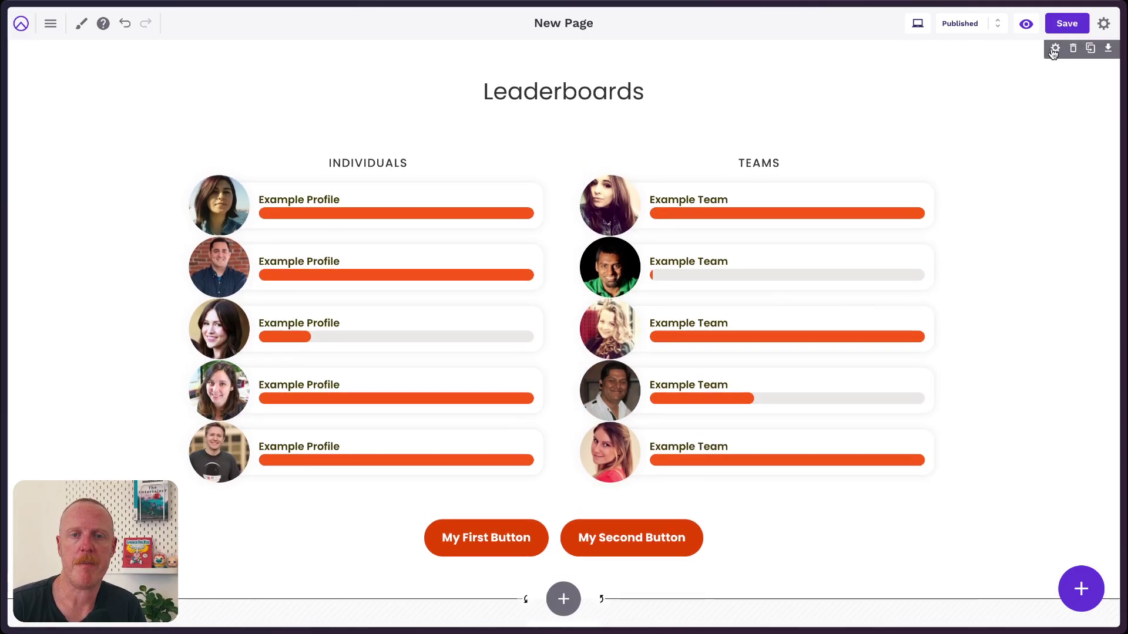
# Set Column 2 (Individuals) mobile bottom margin to 30 px, apply it, and save the page.
pyautogui.click(1055, 48)
pyautogui.click(975, 52)
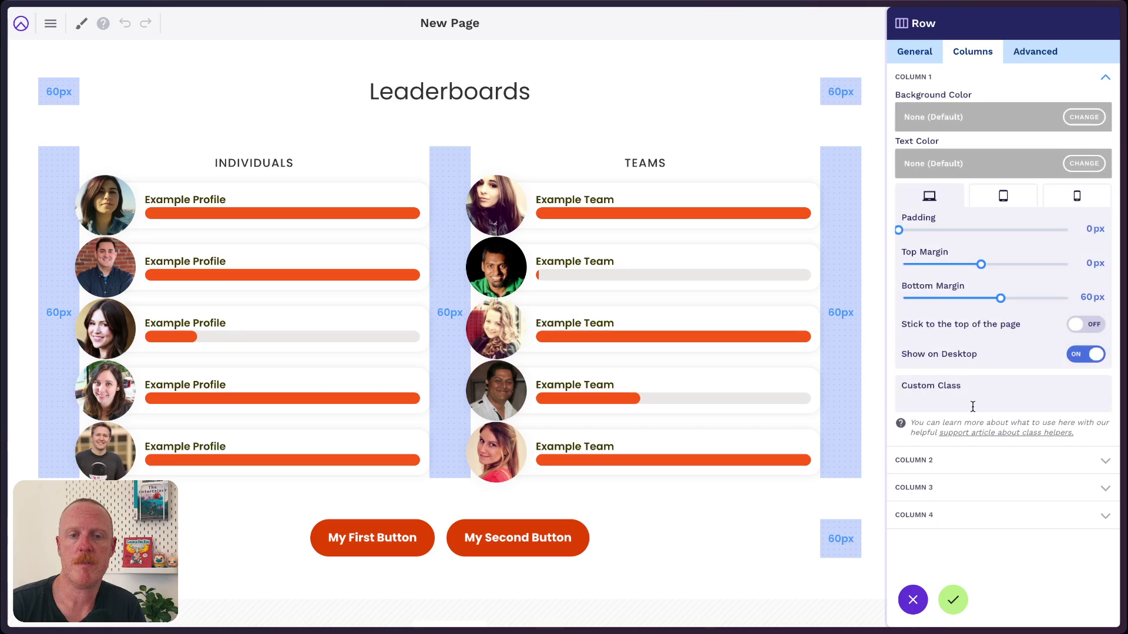
pyautogui.click(977, 465)
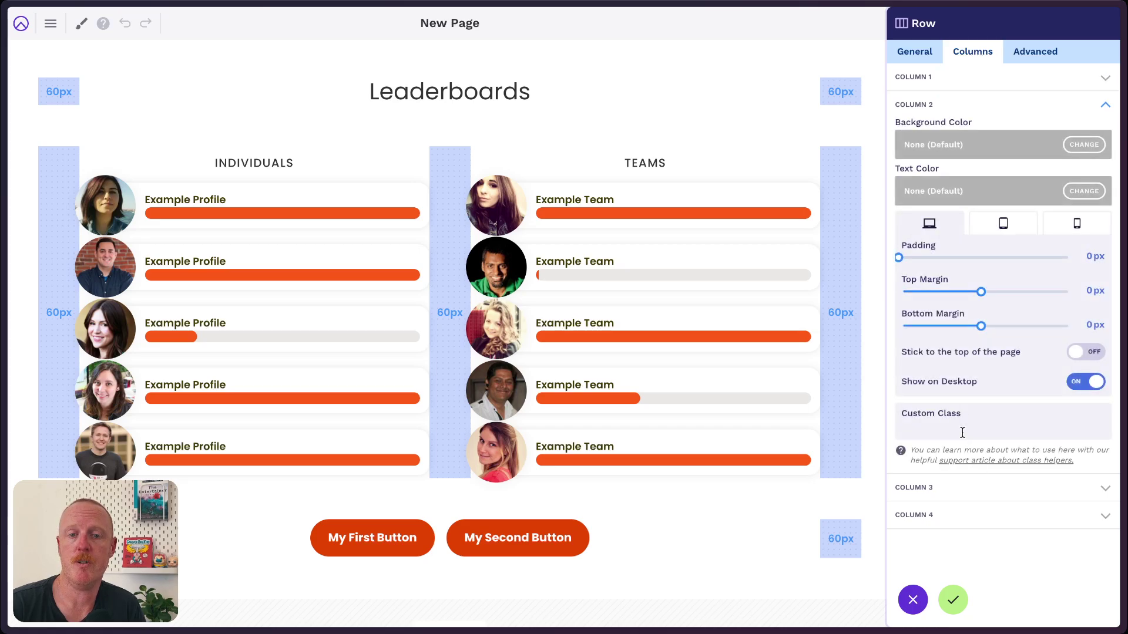
pyautogui.click(1079, 225)
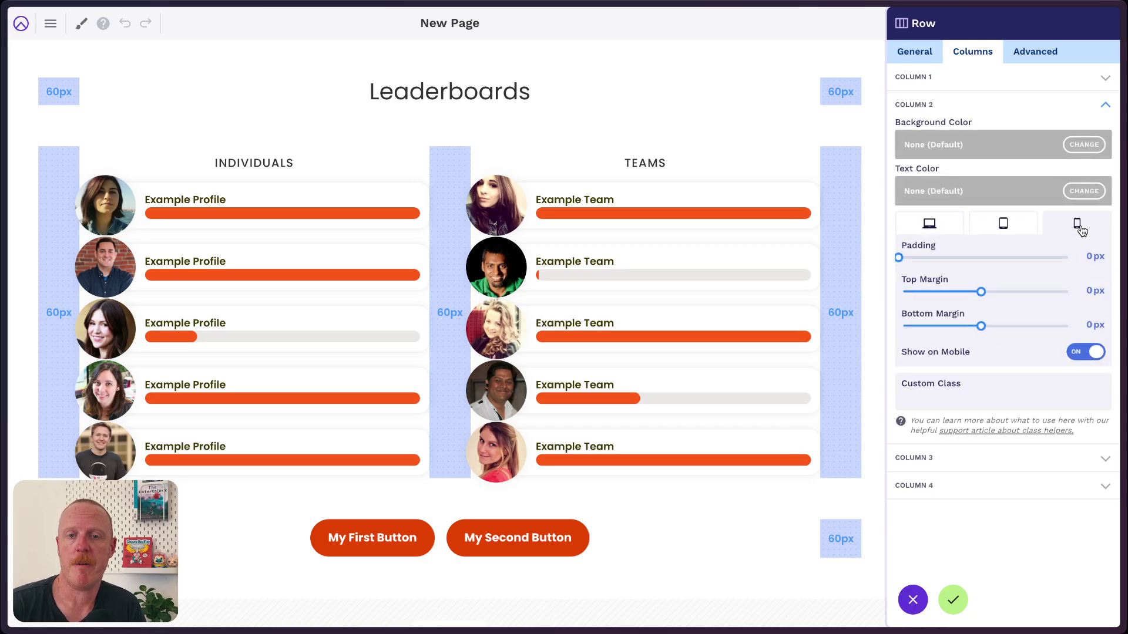
pyautogui.click(1085, 325)
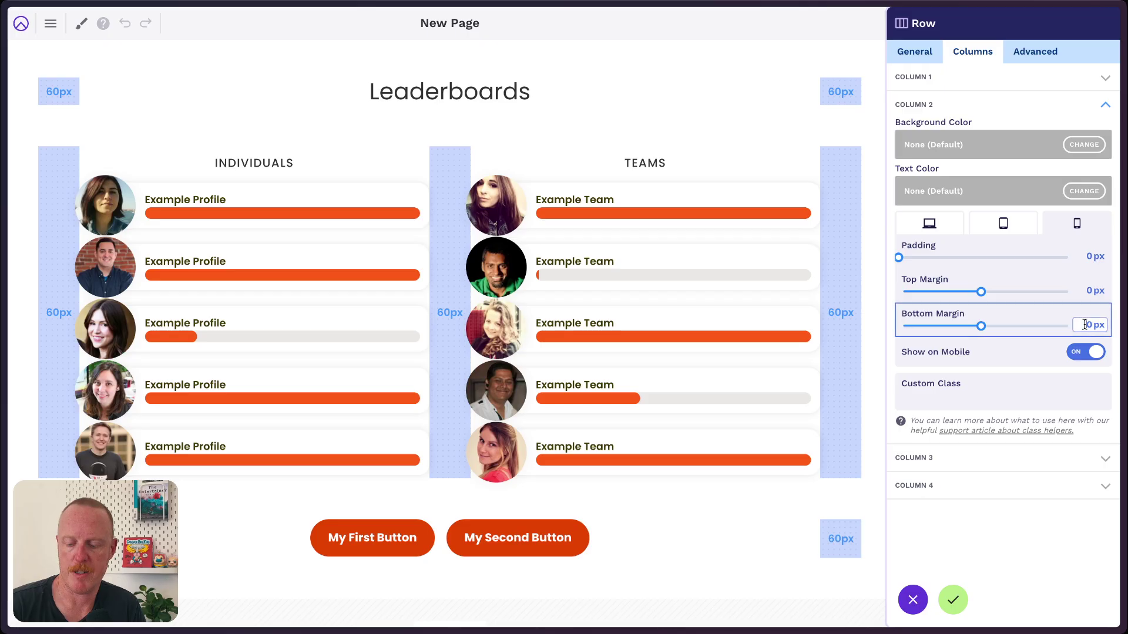
pyautogui.write('3')
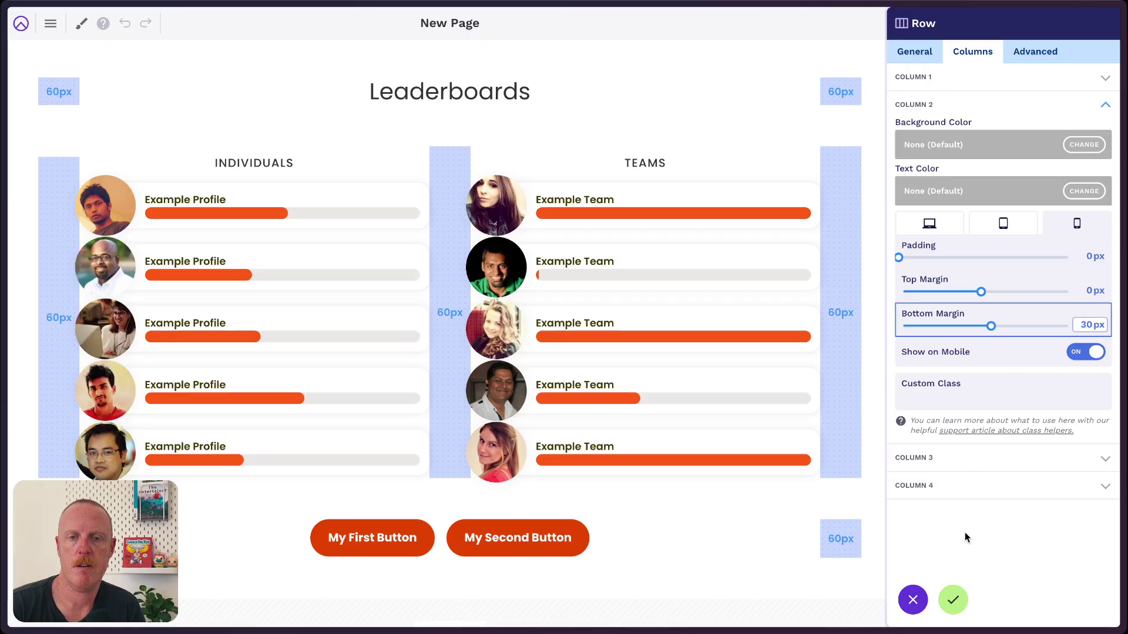
pyautogui.click(953, 601)
pyautogui.click(1067, 23)
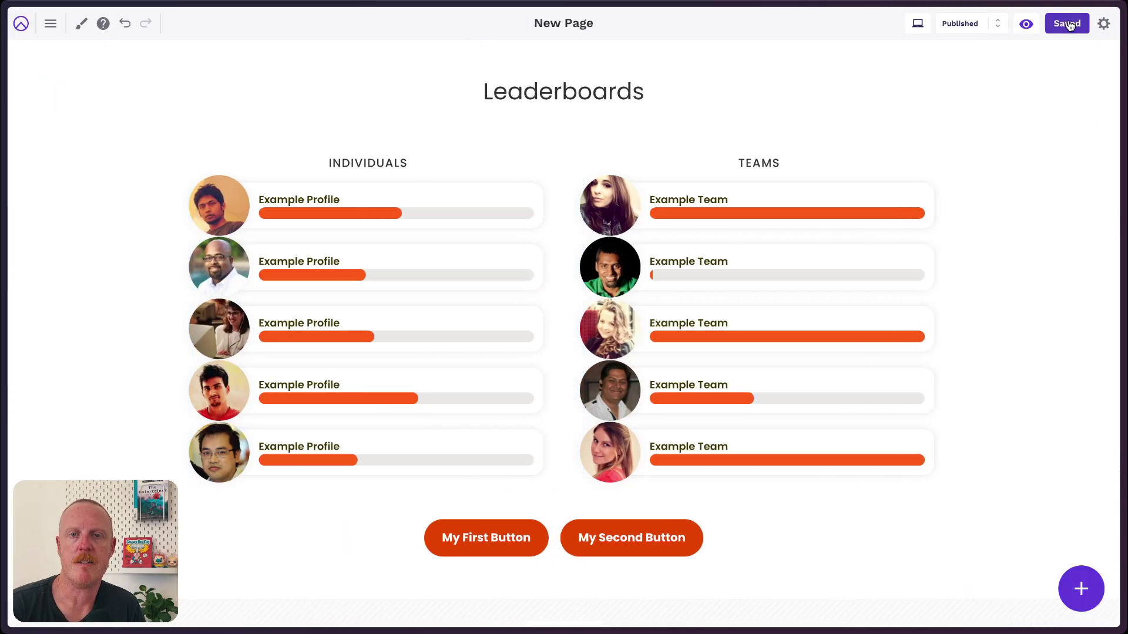
pyautogui.click(915, 27)
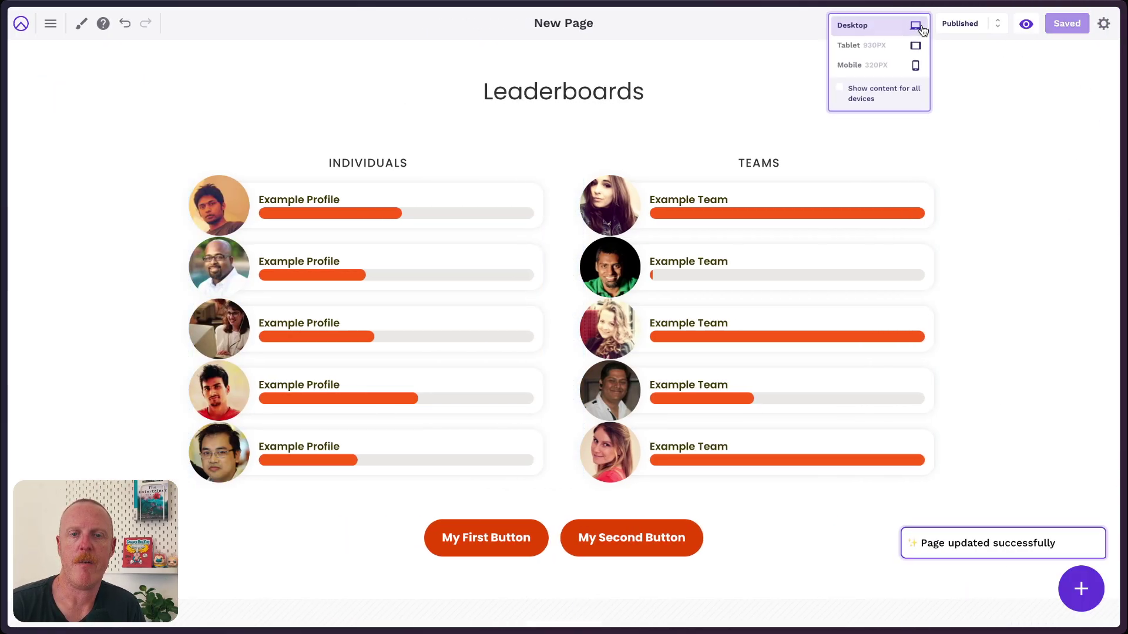
pyautogui.click(851, 63)
pyautogui.scroll(-8, 594, 452)
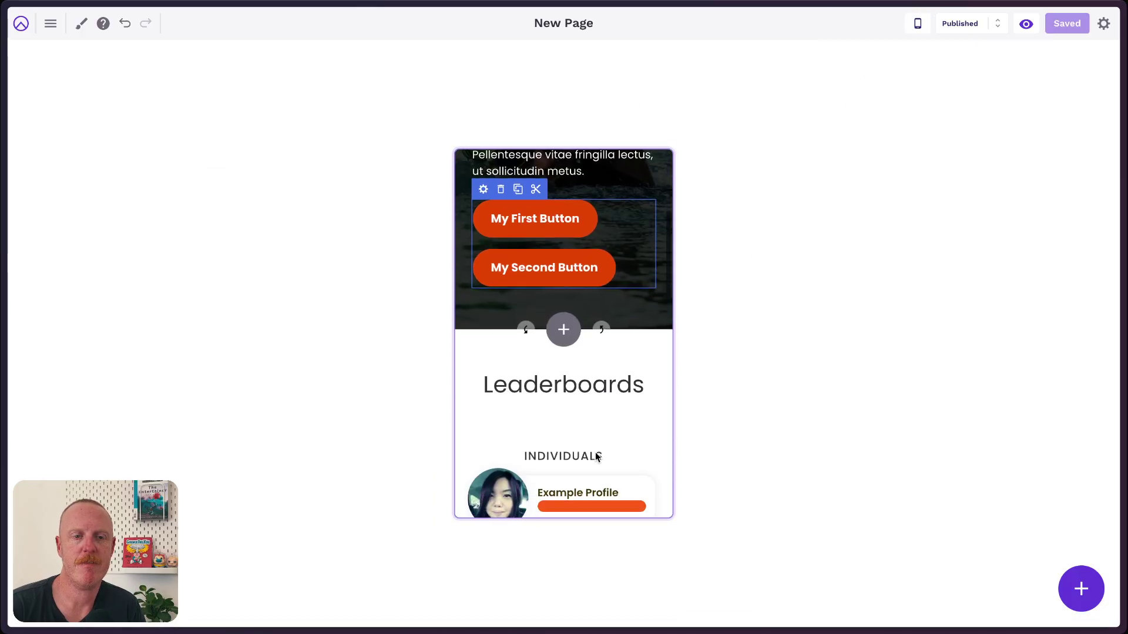
pyautogui.scroll(-4, 595, 452)
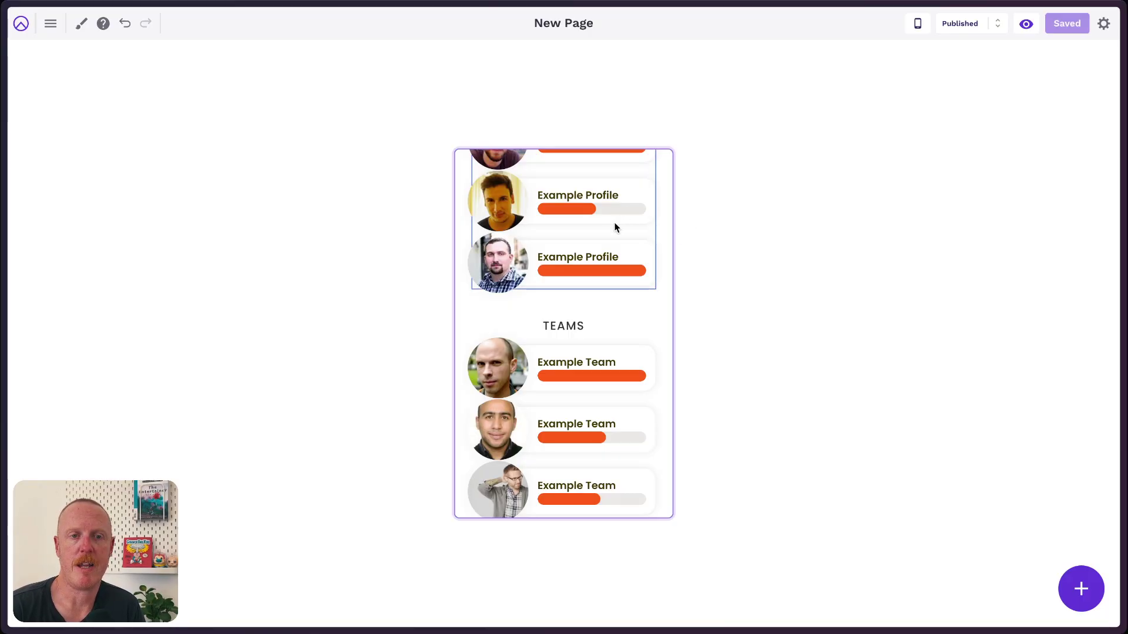
pyautogui.click(917, 24)
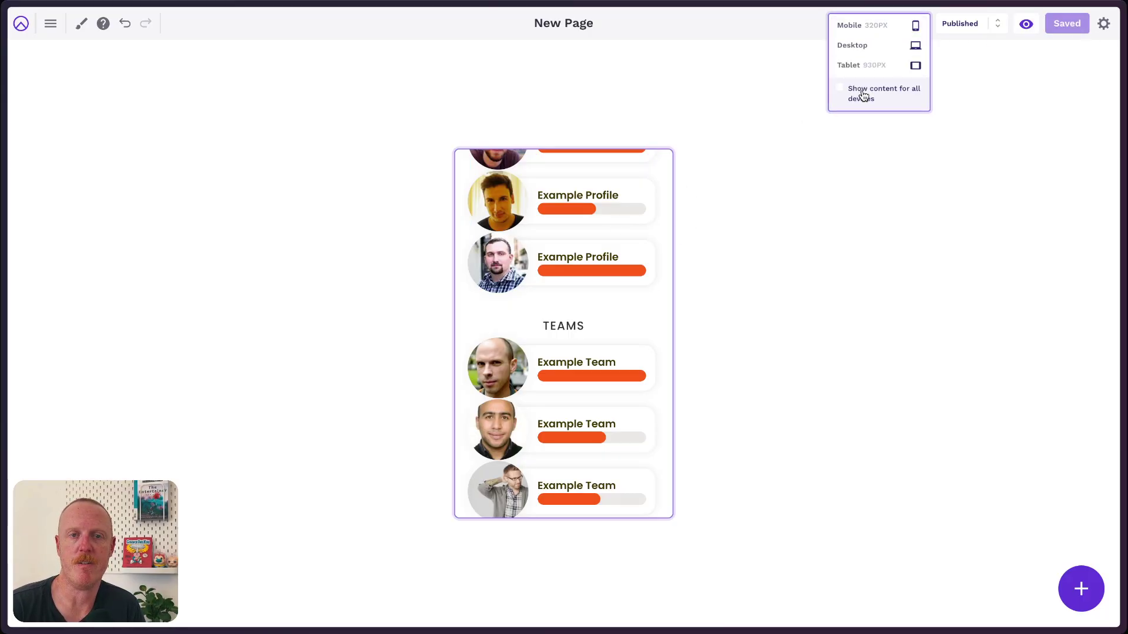
pyautogui.click(862, 46)
pyautogui.scroll(-3, 788, 257)
pyautogui.scroll(-3, 789, 256)
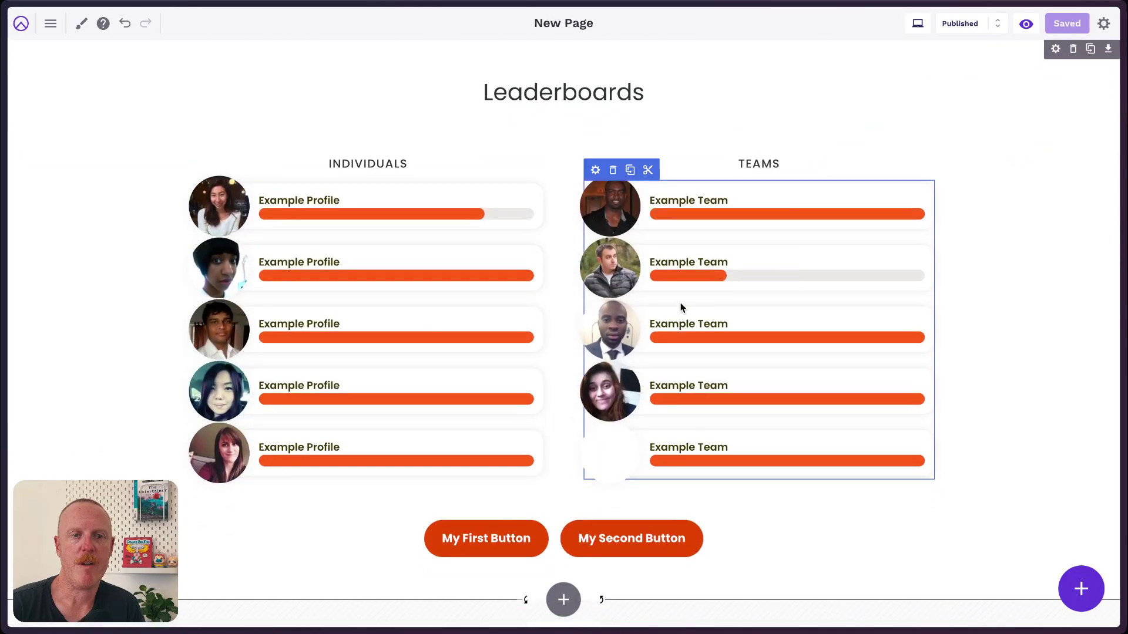
pyautogui.click(713, 91)
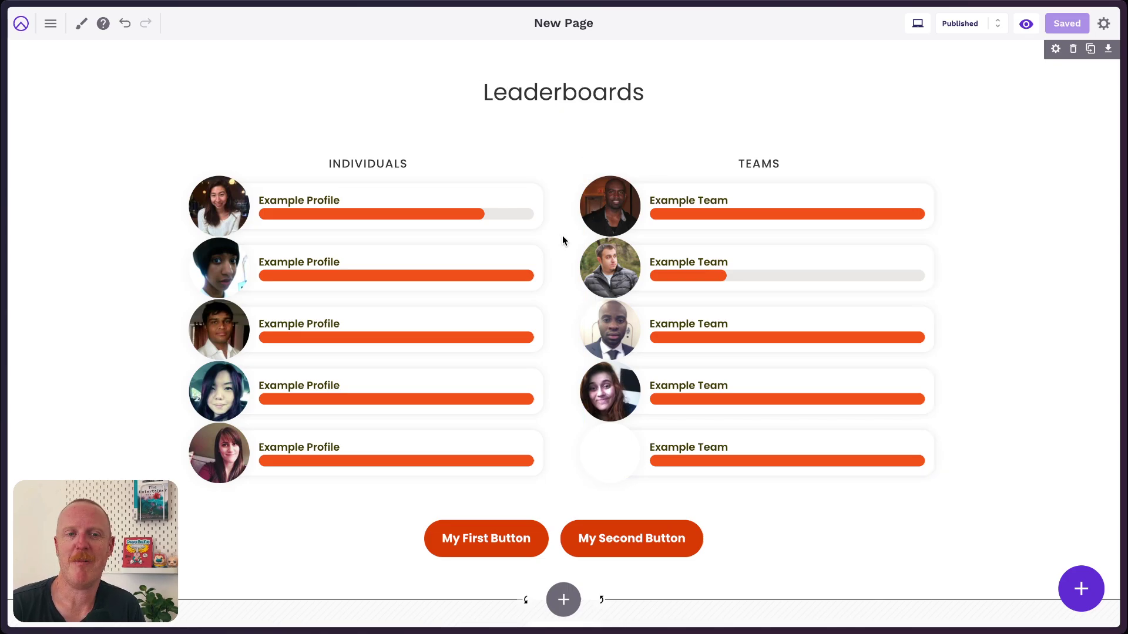
pyautogui.scroll(-1, 562, 235)
pyautogui.scroll(5, 568, 249)
pyautogui.scroll(2, 566, 245)
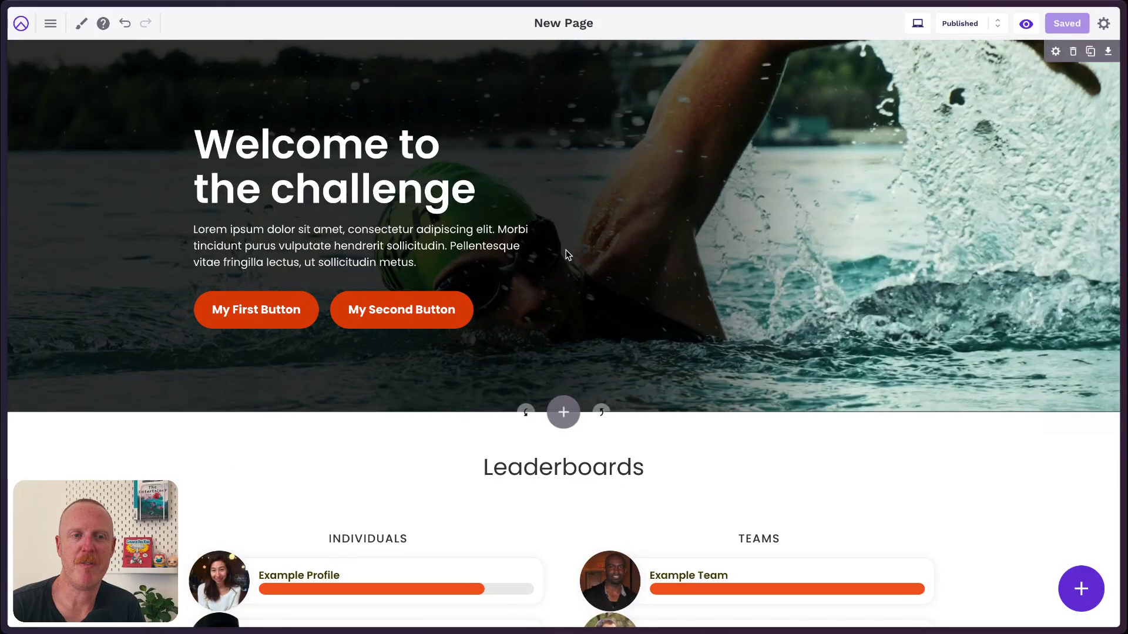